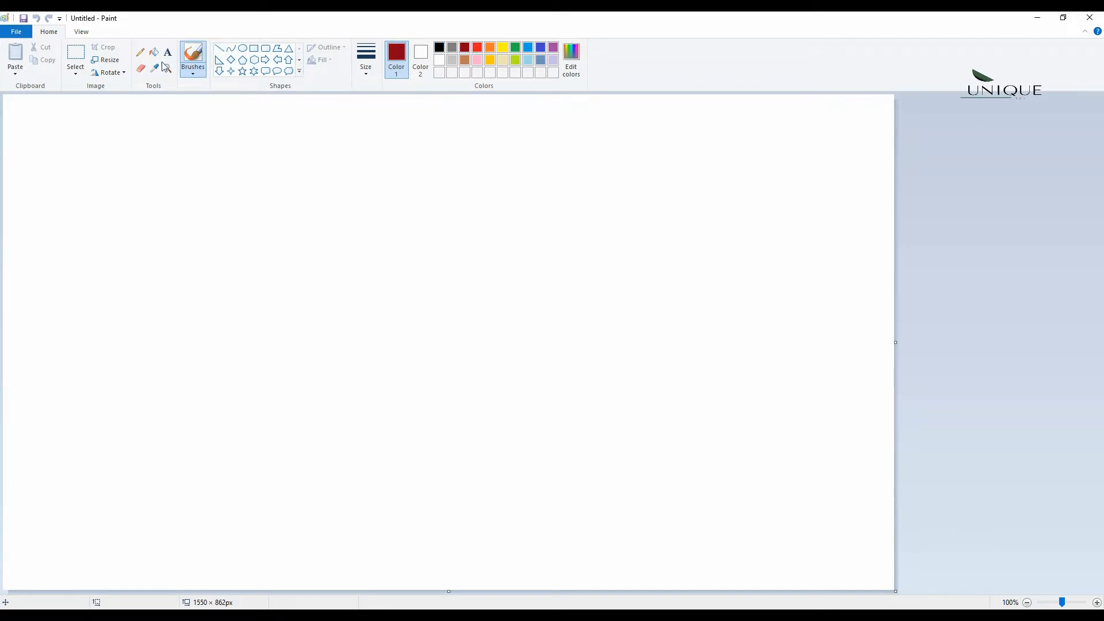
# Paint a solid dark red area across the full width of the canvas's upper part with the Brush.
pyautogui.click(193, 69)
pyautogui.click(198, 96)
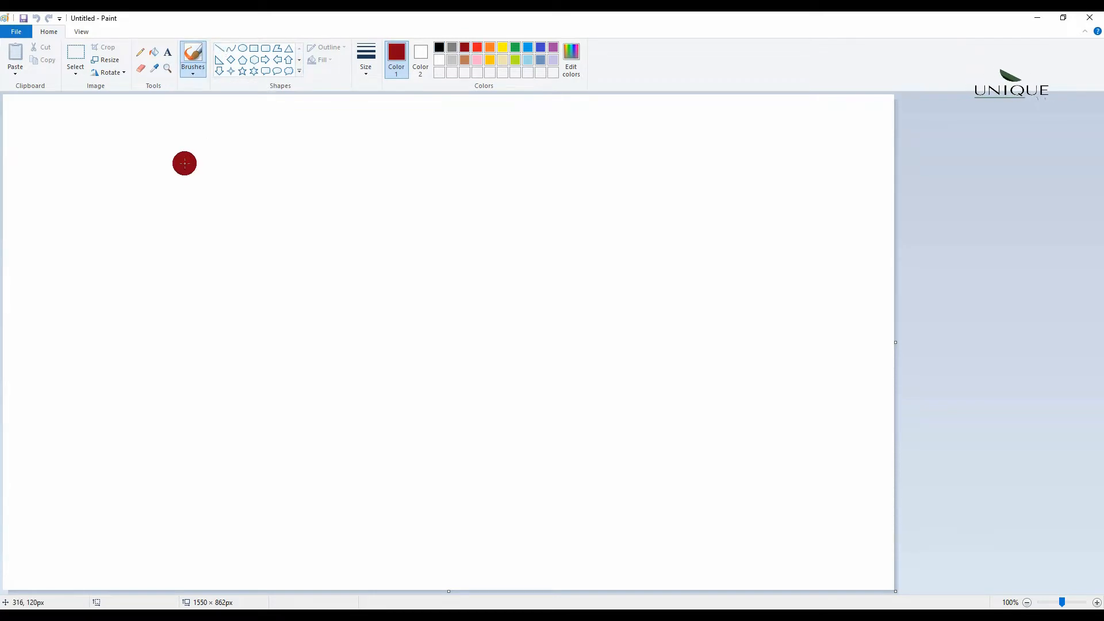
pyautogui.moveTo(130, 115)
pyautogui.mouseDown()
pyautogui.moveTo(922, 63)
pyautogui.moveTo(732, 66)
pyautogui.moveTo(390, 108)
pyautogui.moveTo(821, 125)
pyautogui.moveTo(716, 178)
pyautogui.moveTo(609, 192)
pyautogui.moveTo(6, 181)
pyautogui.moveTo(55, 113)
pyautogui.moveTo(79, 202)
pyautogui.moveTo(19, 191)
pyautogui.mouseUp()
pyautogui.moveTo(1, 240)
pyautogui.mouseDown()
pyautogui.moveTo(903, 204)
pyautogui.moveTo(431, 136)
pyautogui.moveTo(151, 146)
pyautogui.moveTo(397, 186)
pyautogui.mouseUp()
# Mix four progressively brighter custom reds, from RGB 143, 12, 18 up to RGB 231, 20, 31.
pyautogui.click(476, 47)
pyautogui.click(572, 60)
pyautogui.click(674, 311)
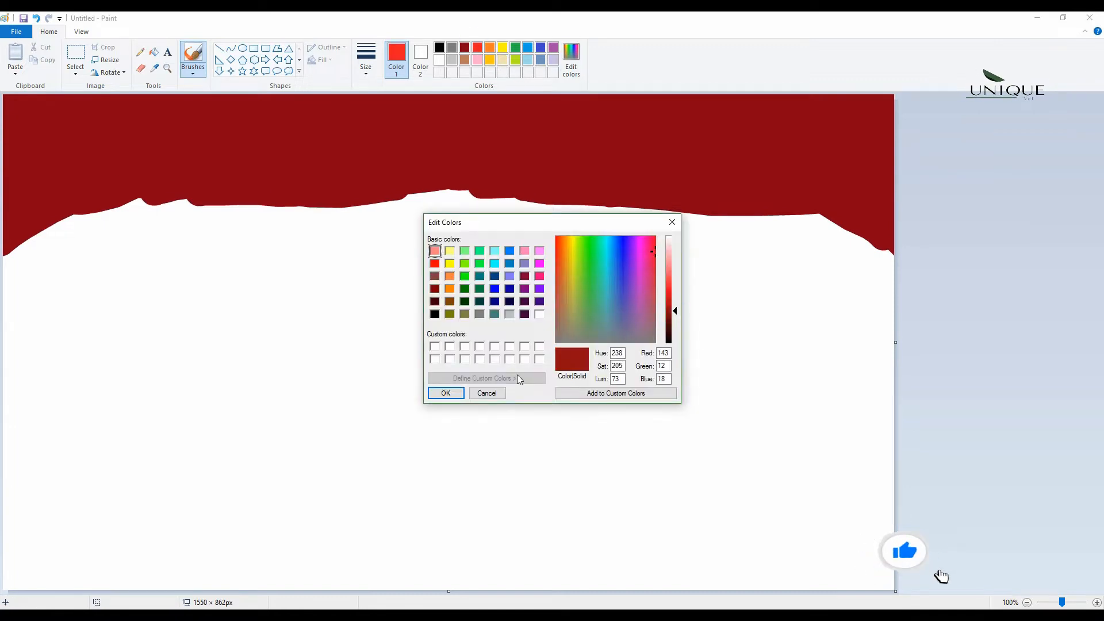
pyautogui.click(447, 392)
pyautogui.click(575, 57)
pyautogui.click(453, 393)
pyautogui.click(571, 60)
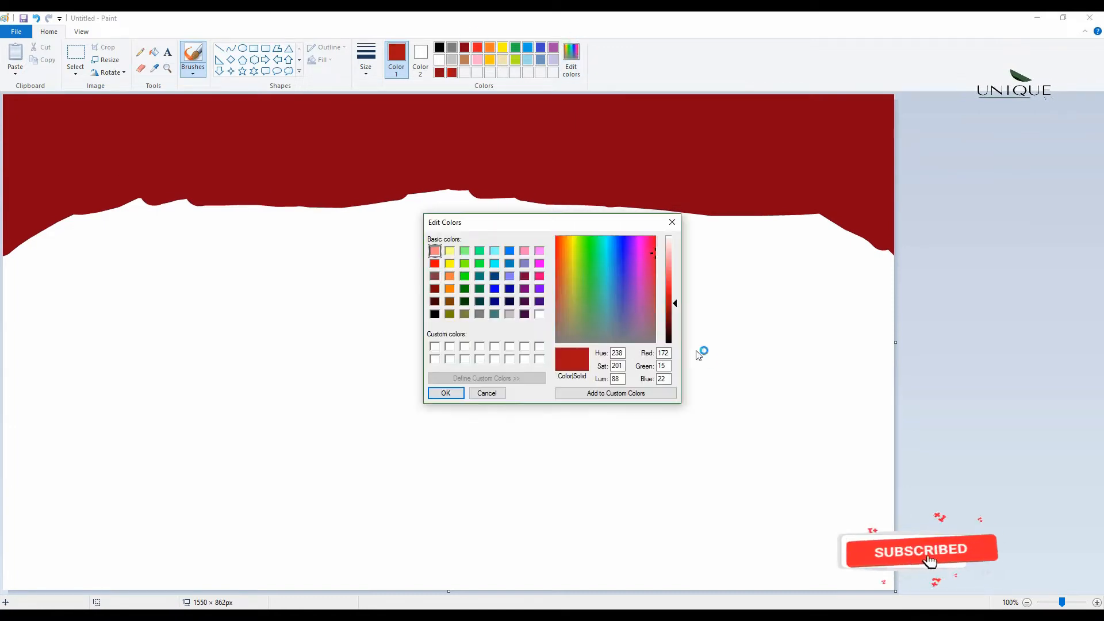
pyautogui.click(675, 296)
pyautogui.click(447, 393)
pyautogui.click(577, 63)
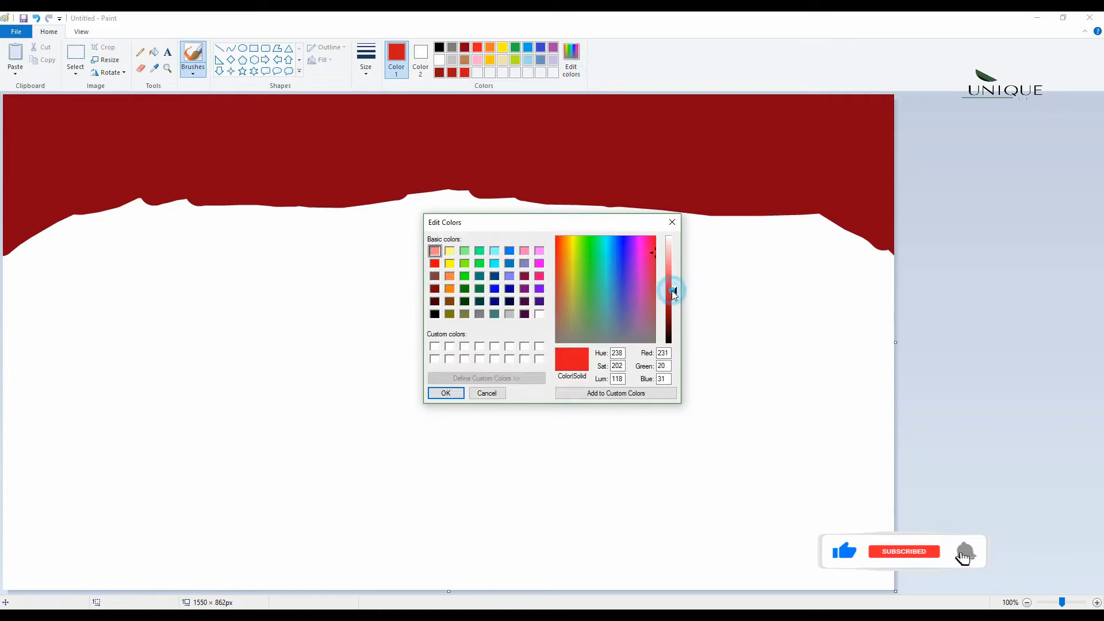
pyautogui.click(447, 390)
# Paint four overlapping bands in the custom reds down the canvas, from the darkest shade to the brightest.
pyautogui.click(439, 72)
pyautogui.moveTo(36, 230)
pyautogui.mouseDown()
pyautogui.moveTo(33, 253)
pyautogui.moveTo(276, 172)
pyautogui.moveTo(788, 224)
pyautogui.moveTo(604, 166)
pyautogui.moveTo(181, 186)
pyautogui.moveTo(173, 212)
pyautogui.mouseUp()
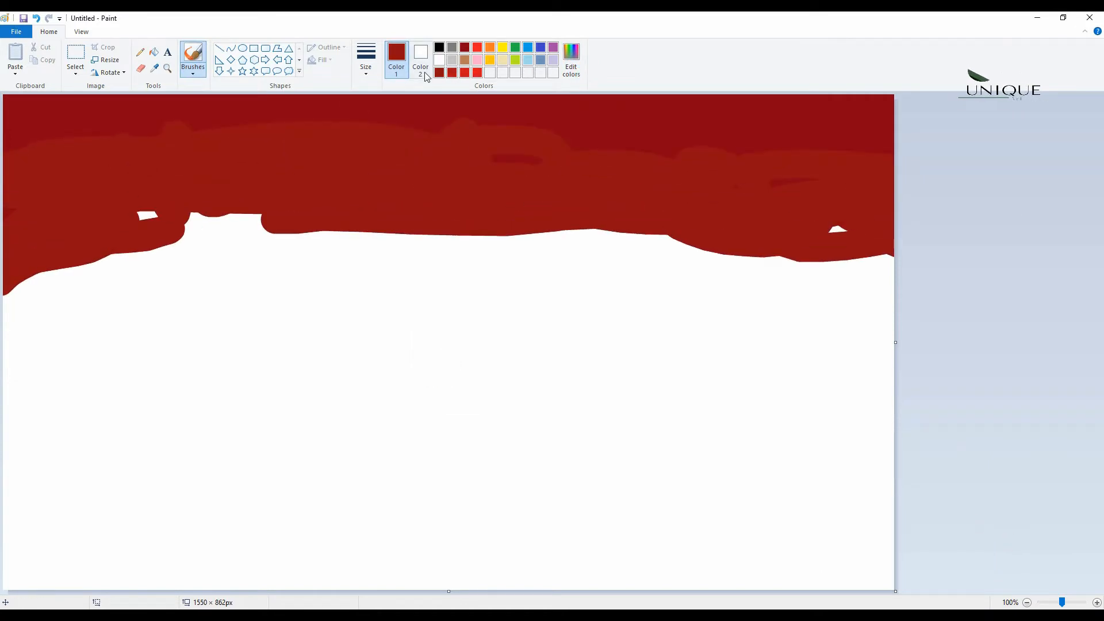
pyautogui.click(452, 72)
pyautogui.moveTo(42, 306)
pyautogui.mouseDown()
pyautogui.moveTo(27, 386)
pyautogui.moveTo(144, 225)
pyautogui.moveTo(385, 230)
pyautogui.moveTo(495, 265)
pyautogui.moveTo(633, 242)
pyautogui.moveTo(649, 262)
pyautogui.moveTo(875, 311)
pyautogui.moveTo(862, 356)
pyautogui.moveTo(598, 217)
pyautogui.mouseUp()
pyautogui.moveTo(46, 332)
pyautogui.mouseDown()
pyautogui.moveTo(90, 354)
pyautogui.moveTo(248, 351)
pyautogui.moveTo(411, 318)
pyautogui.moveTo(559, 338)
pyautogui.moveTo(777, 321)
pyautogui.moveTo(888, 409)
pyautogui.mouseUp()
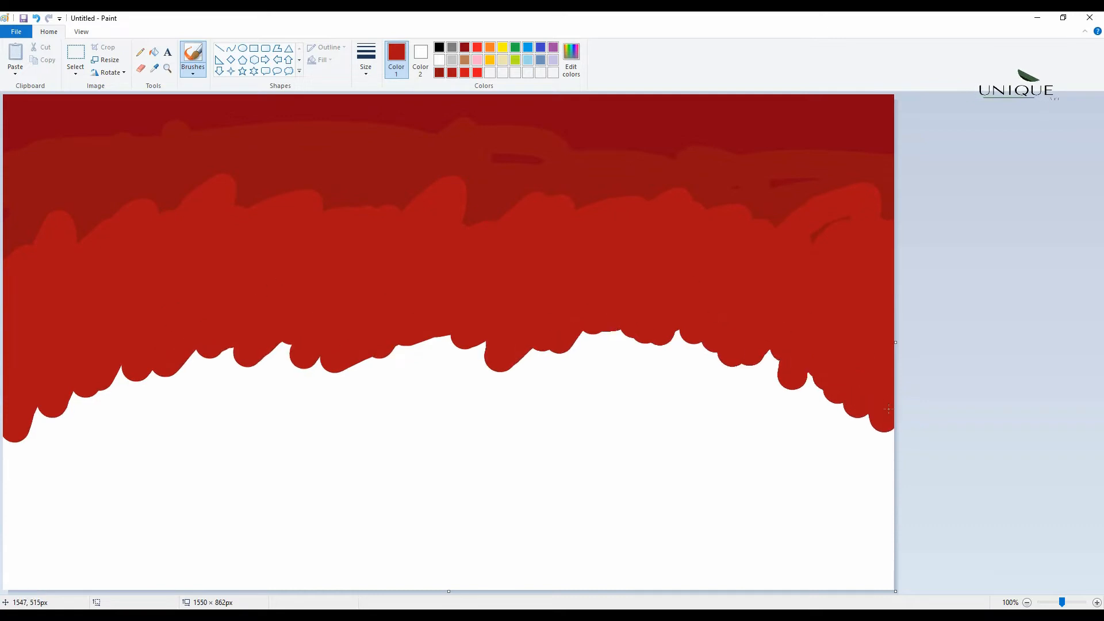
pyautogui.moveTo(7, 478)
pyautogui.mouseDown()
pyautogui.moveTo(9, 527)
pyautogui.moveTo(46, 512)
pyautogui.moveTo(87, 364)
pyautogui.moveTo(139, 446)
pyautogui.moveTo(241, 323)
pyautogui.moveTo(449, 345)
pyautogui.moveTo(539, 373)
pyautogui.moveTo(742, 368)
pyautogui.moveTo(886, 581)
pyautogui.moveTo(868, 397)
pyautogui.moveTo(837, 384)
pyautogui.moveTo(661, 448)
pyautogui.moveTo(570, 397)
pyautogui.moveTo(345, 424)
pyautogui.moveTo(576, 415)
pyautogui.moveTo(401, 449)
pyautogui.mouseUp()
pyautogui.click(478, 71)
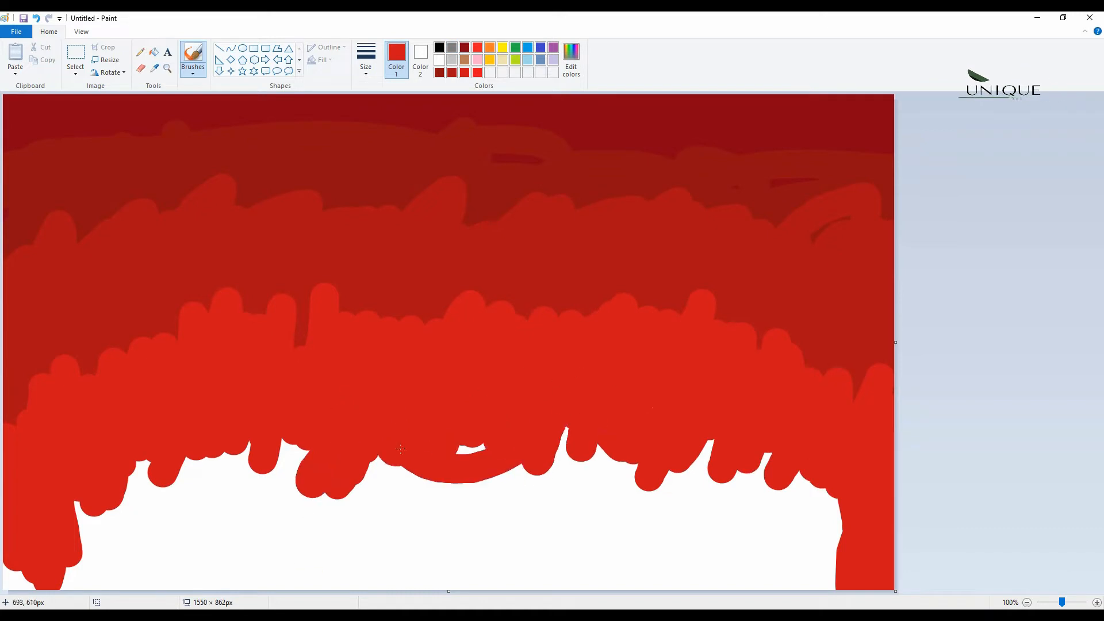
pyautogui.moveTo(64, 575)
pyautogui.mouseDown()
pyautogui.moveTo(94, 500)
pyautogui.moveTo(374, 436)
pyautogui.moveTo(540, 483)
pyautogui.moveTo(753, 480)
pyautogui.moveTo(862, 548)
pyautogui.moveTo(698, 580)
pyautogui.moveTo(733, 558)
pyautogui.mouseUp()
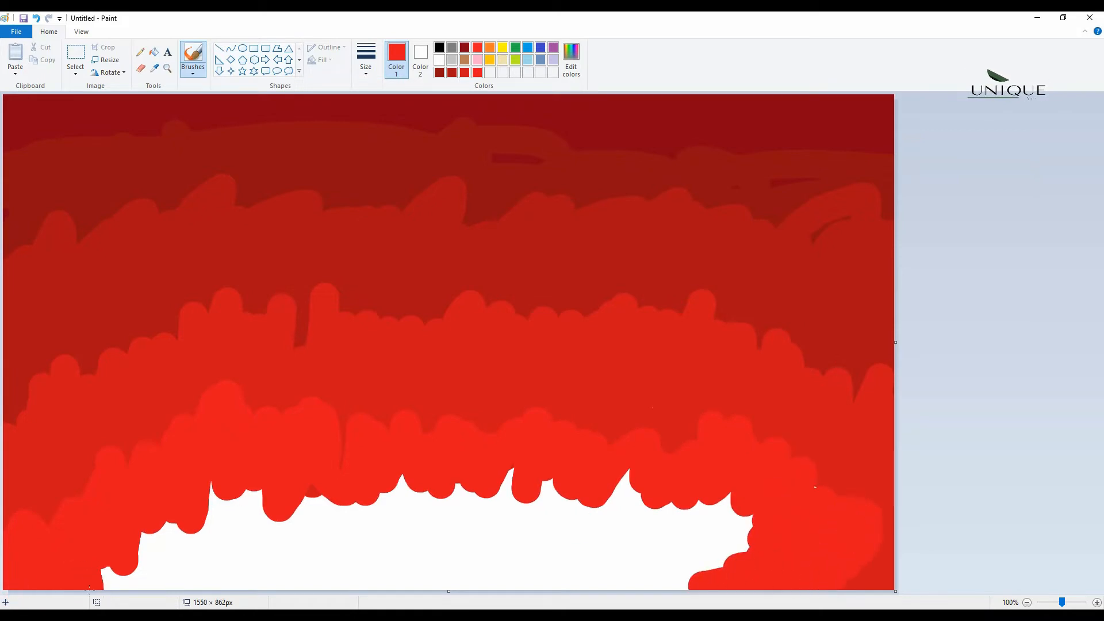
# Paint an orange arch over the white area at the canvas's lower centre and a gold band beneath it.
pyautogui.click(490, 47)
pyautogui.moveTo(138, 581)
pyautogui.mouseDown()
pyautogui.moveTo(172, 501)
pyautogui.moveTo(371, 467)
pyautogui.moveTo(618, 492)
pyautogui.moveTo(728, 566)
pyautogui.moveTo(288, 535)
pyautogui.moveTo(196, 569)
pyautogui.moveTo(598, 532)
pyautogui.mouseUp()
pyautogui.click(454, 153)
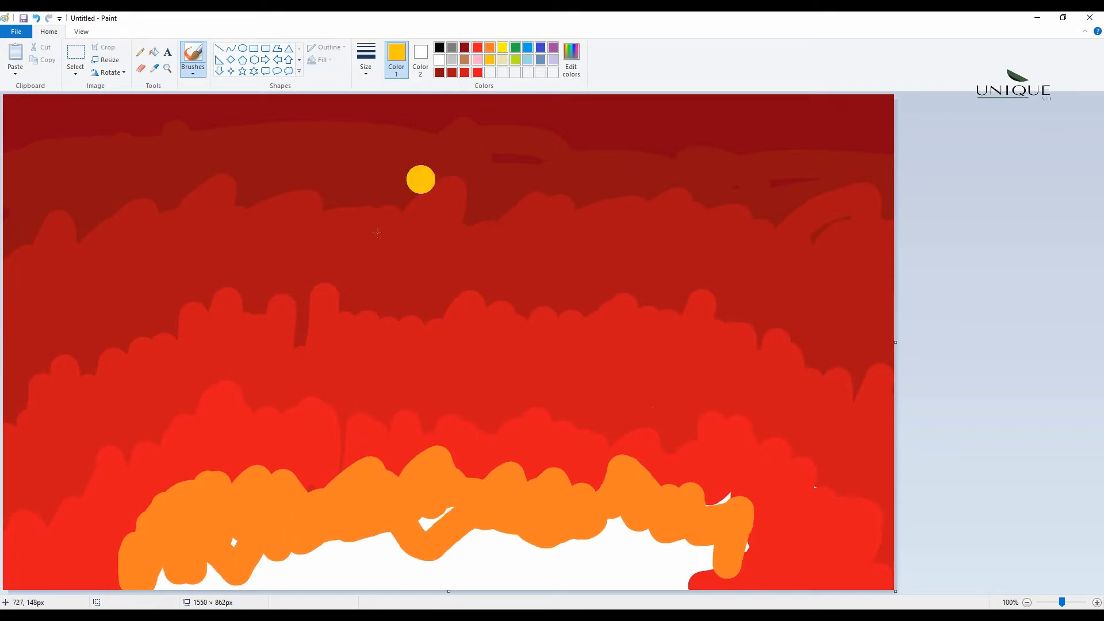
pyautogui.hotkey('ctrl', 'z')
pyautogui.moveTo(151, 567)
pyautogui.mouseDown()
pyautogui.moveTo(253, 512)
pyautogui.moveTo(477, 507)
pyautogui.moveTo(727, 535)
pyautogui.moveTo(742, 584)
pyautogui.moveTo(318, 538)
pyautogui.moveTo(515, 565)
pyautogui.mouseUp()
pyautogui.moveTo(386, 568); pyautogui.dragTo(391, 576)
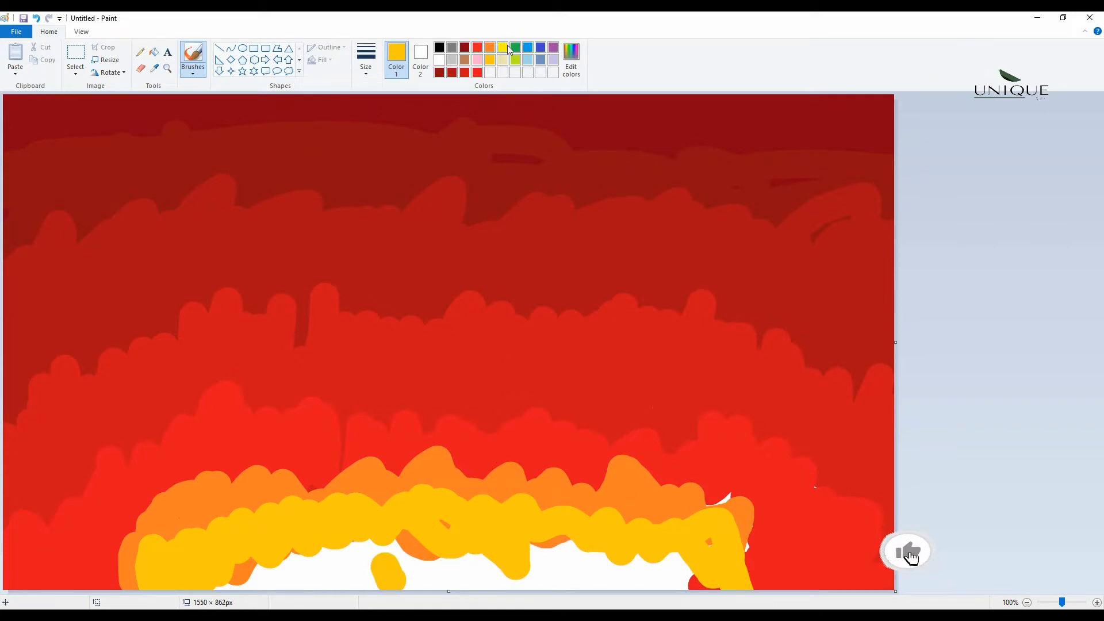
# Fill the remaining lower edge with yellow and brush four yellow rays upward from it.
pyautogui.click(504, 47)
pyautogui.moveTo(387, 517)
pyautogui.mouseDown()
pyautogui.moveTo(373, 576)
pyautogui.moveTo(655, 560)
pyautogui.moveTo(885, 597)
pyautogui.mouseUp()
pyautogui.moveTo(378, 570); pyautogui.dragTo(16, 588)
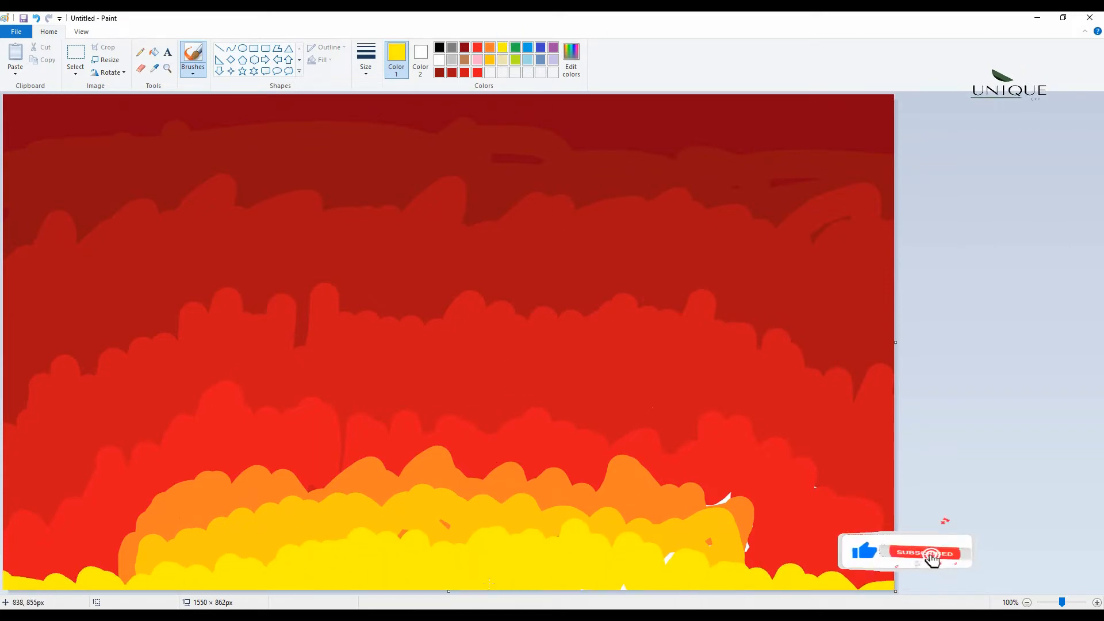
pyautogui.moveTo(739, 567)
pyautogui.mouseDown()
pyautogui.moveTo(748, 457)
pyautogui.moveTo(754, 506)
pyautogui.mouseUp()
pyautogui.moveTo(443, 546); pyautogui.dragTo(411, 400)
pyautogui.moveTo(264, 561); pyautogui.dragTo(135, 350)
pyautogui.moveTo(569, 546); pyautogui.dragTo(638, 379)
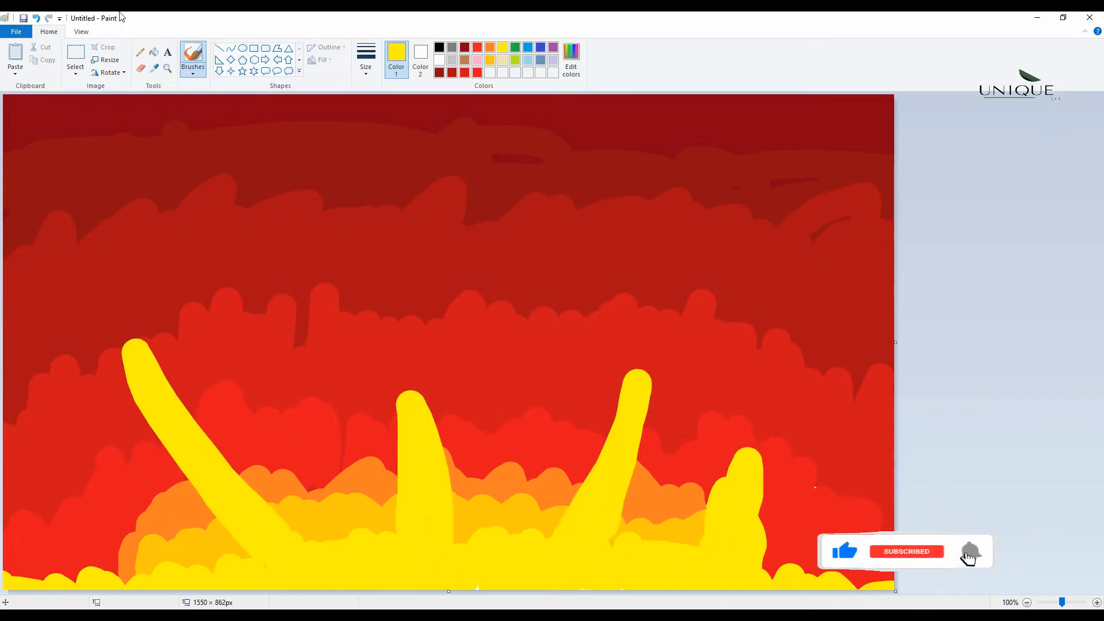
# Resize the image to 3 pixels vertically without maintaining the aspect ratio.
pyautogui.click(105, 59)
pyautogui.click(126, 101)
pyautogui.click(42, 166)
pyautogui.doubleClick(148, 143)
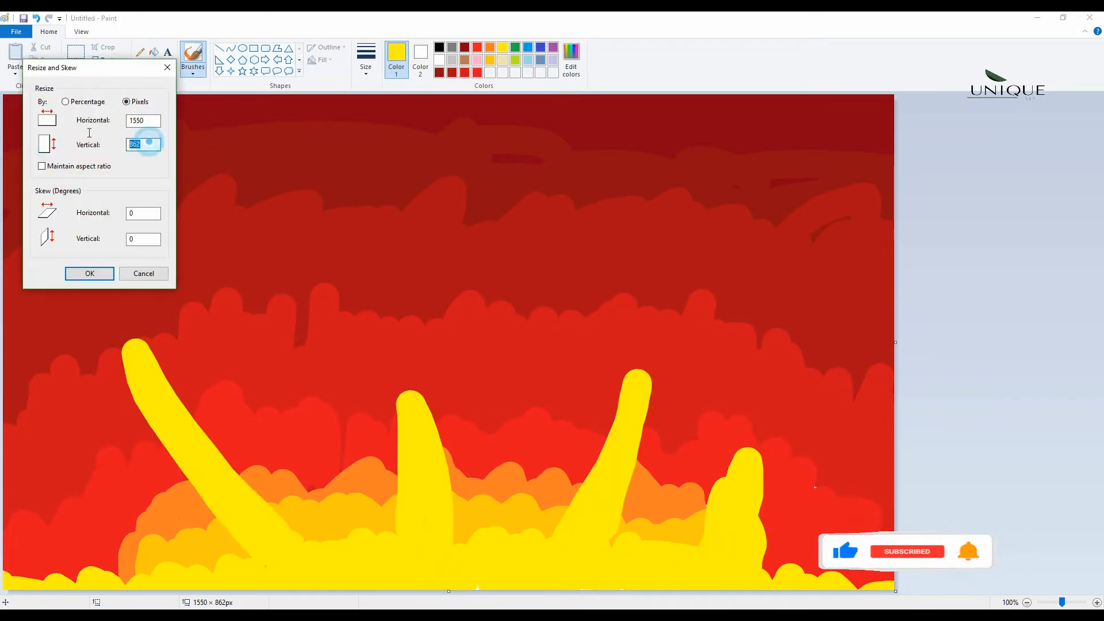
pyautogui.press('Return')
# Stretch the image back to 862 pixels vertically without maintaining the aspect ratio to blend the colours.
pyautogui.click(110, 60)
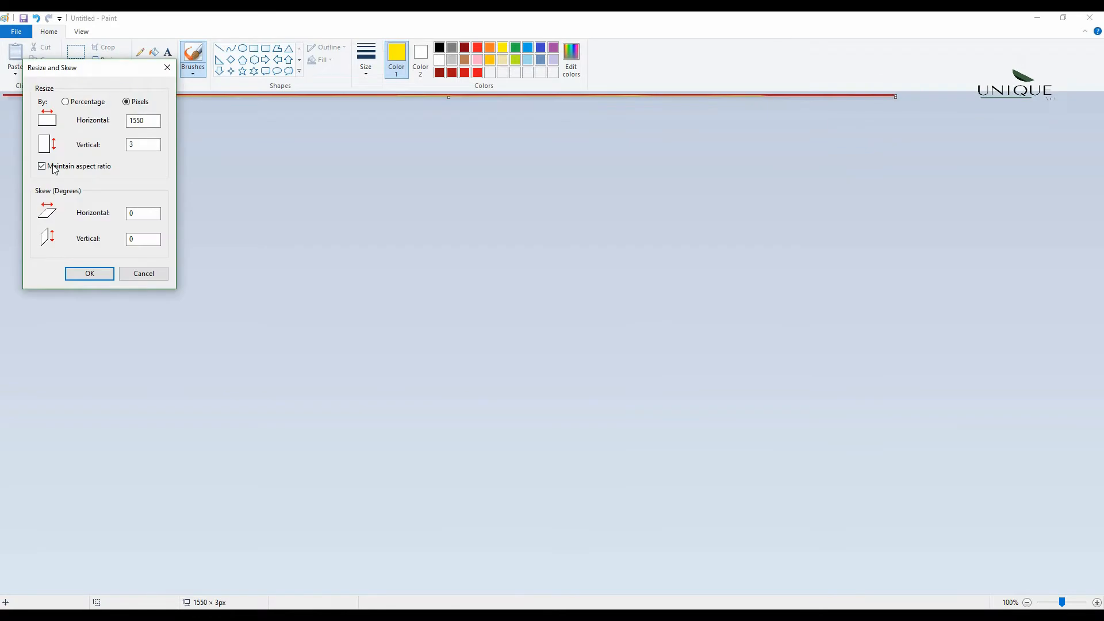
pyautogui.click(37, 166)
pyautogui.click(142, 144)
pyautogui.write('86')
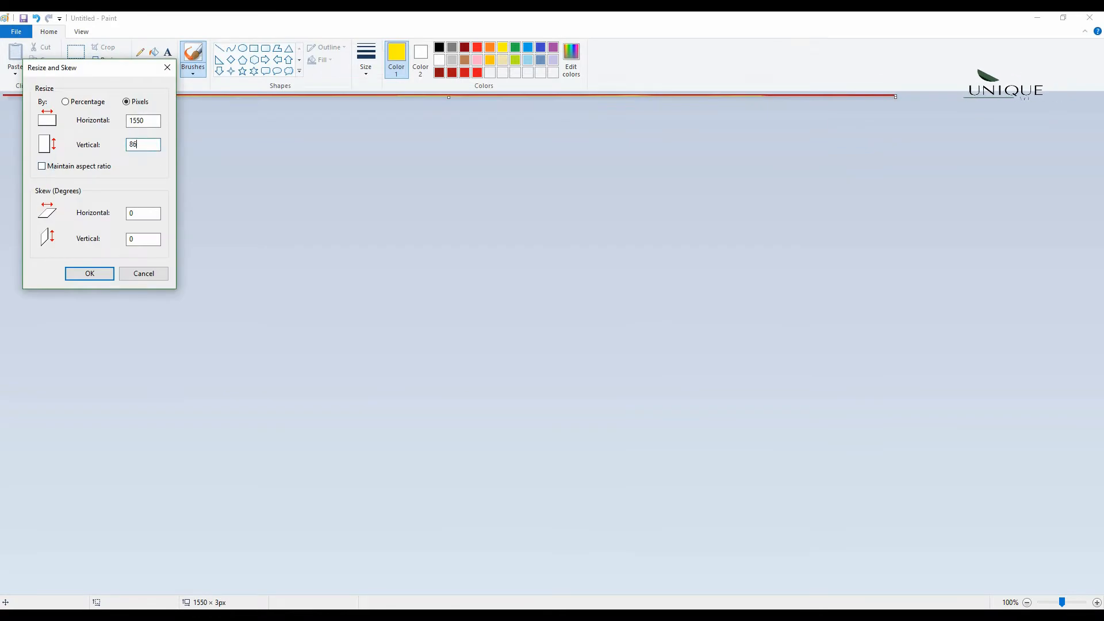
pyautogui.write('2')
pyautogui.press('Return')
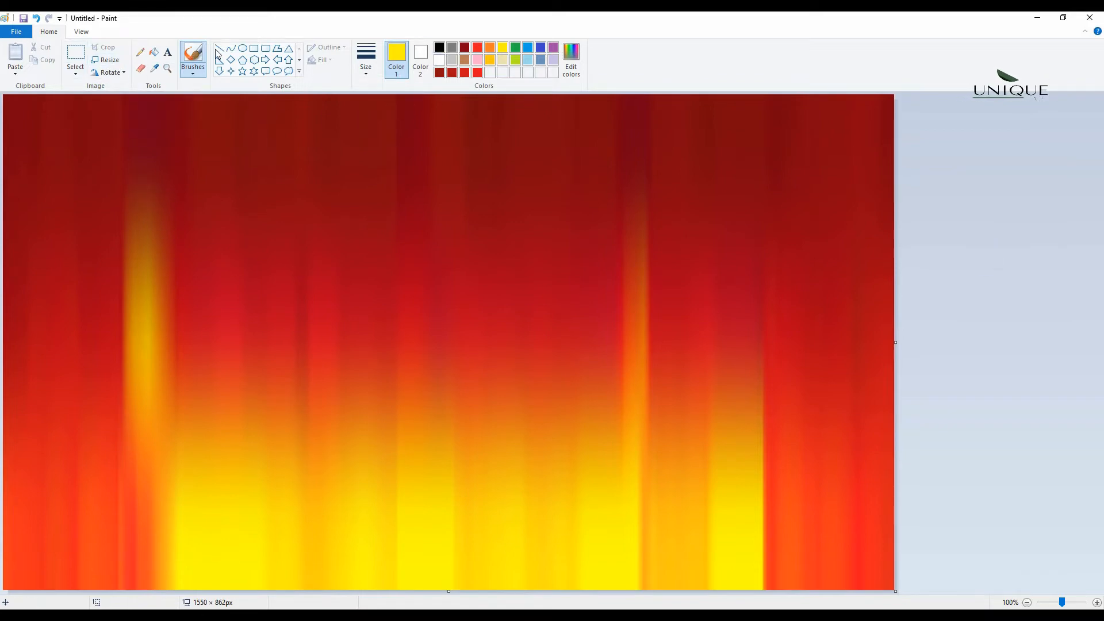
# Select the whole image and squeeze it vertically into the upper half of the canvas, about 1550 × 436 px.
pyautogui.click(75, 75)
pyautogui.click(99, 138)
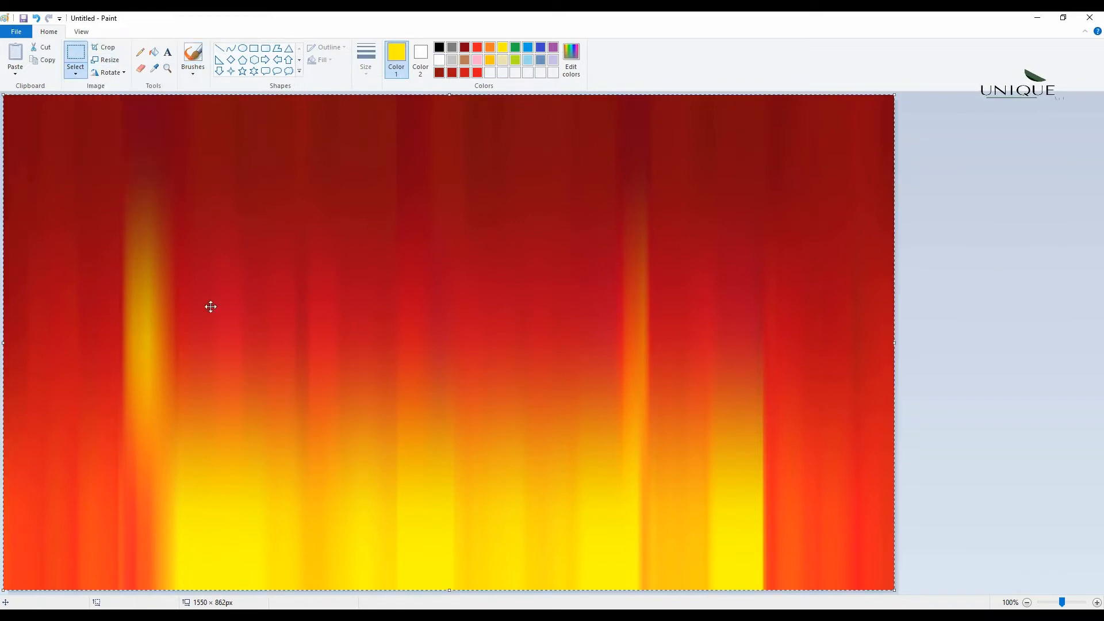
pyautogui.moveTo(449, 590); pyautogui.dragTo(494, 345)
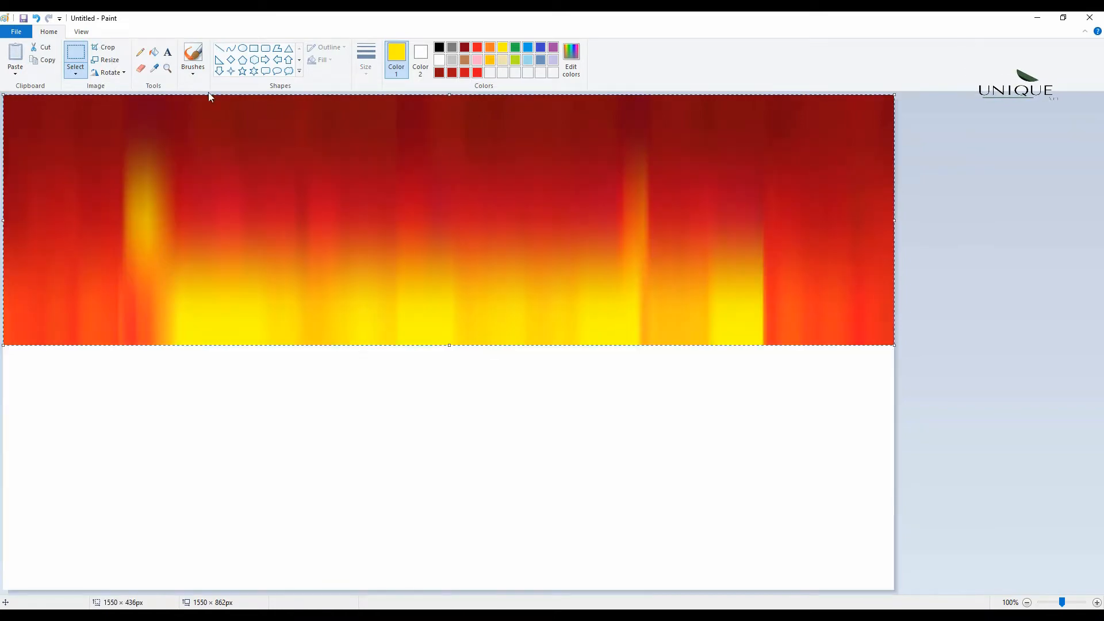
# Draw a black horizontal line across the full canvas along the sky's lower edge and thicken it into a wide band.
pyautogui.click(220, 47)
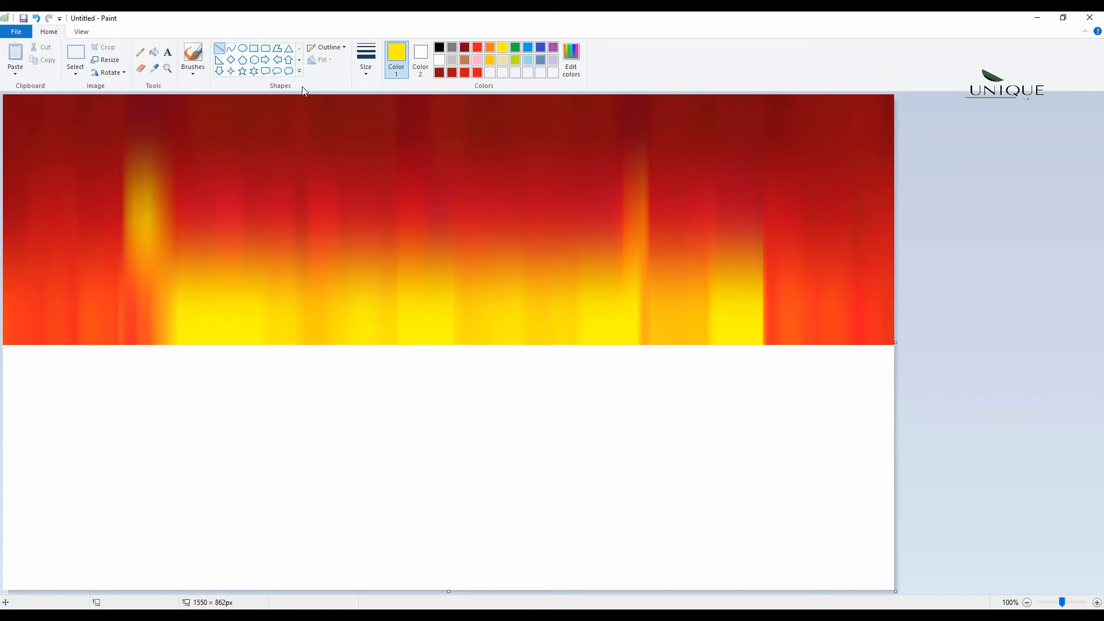
pyautogui.moveTo(5, 344)
pyautogui.mouseDown()
pyautogui.moveTo(640, 429)
pyautogui.moveTo(925, 344)
pyautogui.mouseUp()
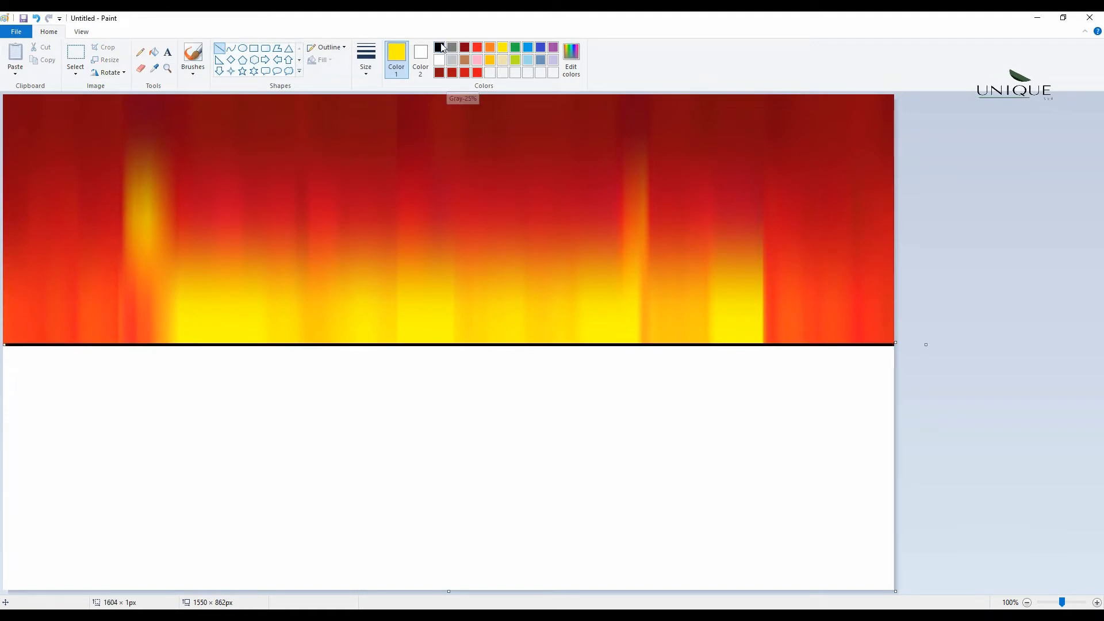
pyautogui.click(440, 47)
pyautogui.hotkey('ctrl', '+')
pyautogui.hotkey('ctrl', '+')
pyautogui.hotkey('ctrl', '+')
pyautogui.hotkey('ctrl', '+')
pyautogui.hotkey('ctrl', '+')
pyautogui.hotkey('ctrl', '+')
pyautogui.hotkey('ctrl', '+')
pyautogui.hotkey('ctrl', '+')
pyautogui.hotkey('ctrl', '+')
pyautogui.hotkey('ctrl', '+')
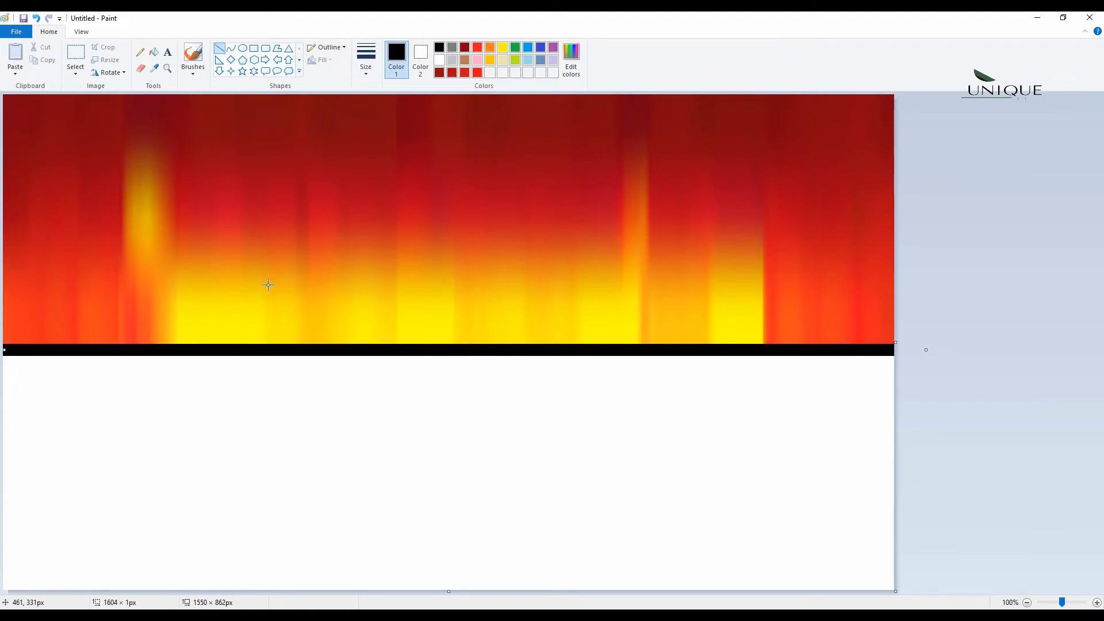
pyautogui.hotkey('ctrl', '+')
pyautogui.hotkey('ctrl', '+')
pyautogui.hotkey('ctrl', '+')
pyautogui.hotkey('ctrl', '+')
pyautogui.hotkey('ctrl', '+')
pyautogui.hotkey('ctrl', '+')
pyautogui.hotkey('ctrl', '+')
pyautogui.hotkey('ctrl', '+')
pyautogui.hotkey('ctrl', '+')
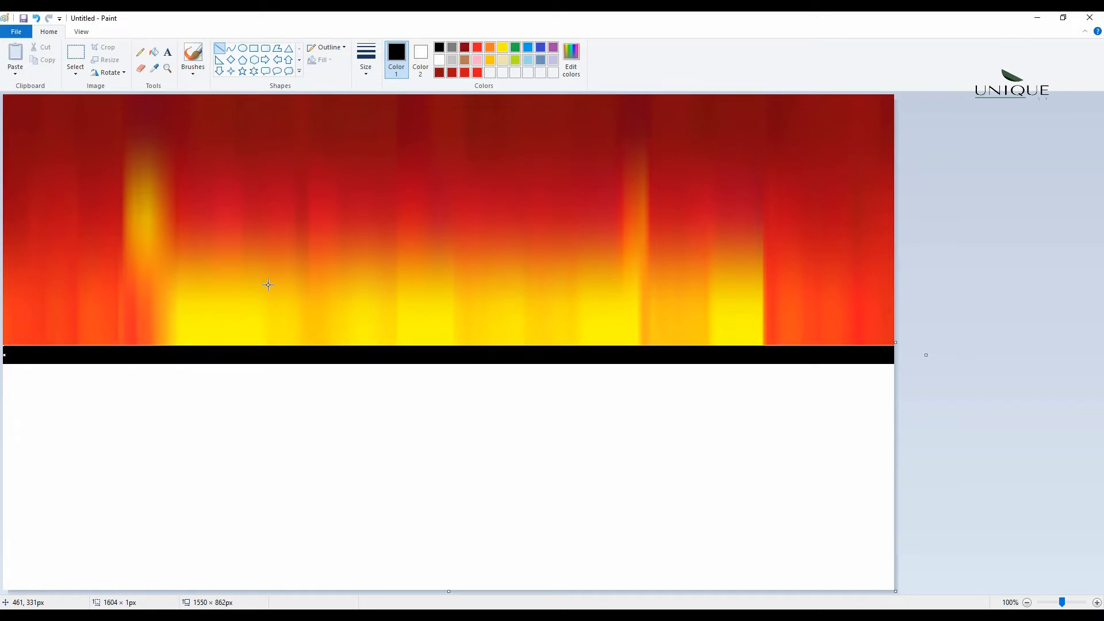
pyautogui.hotkey('ctrl', '+')
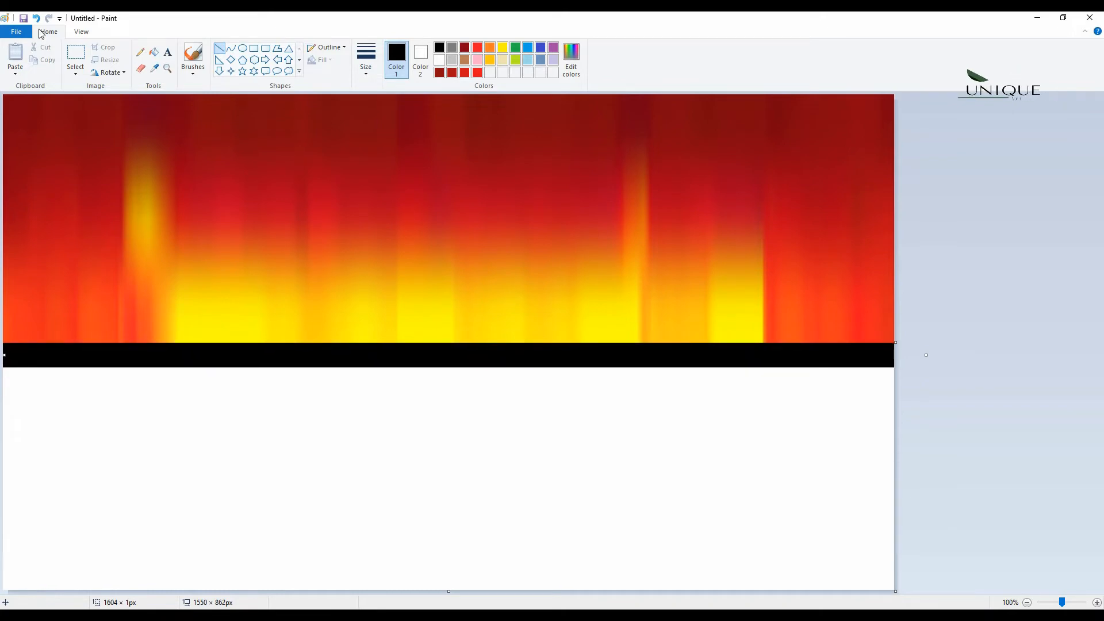
# Brush solid black mountain silhouettes rising from the black band across the whole sky.
pyautogui.click(193, 73)
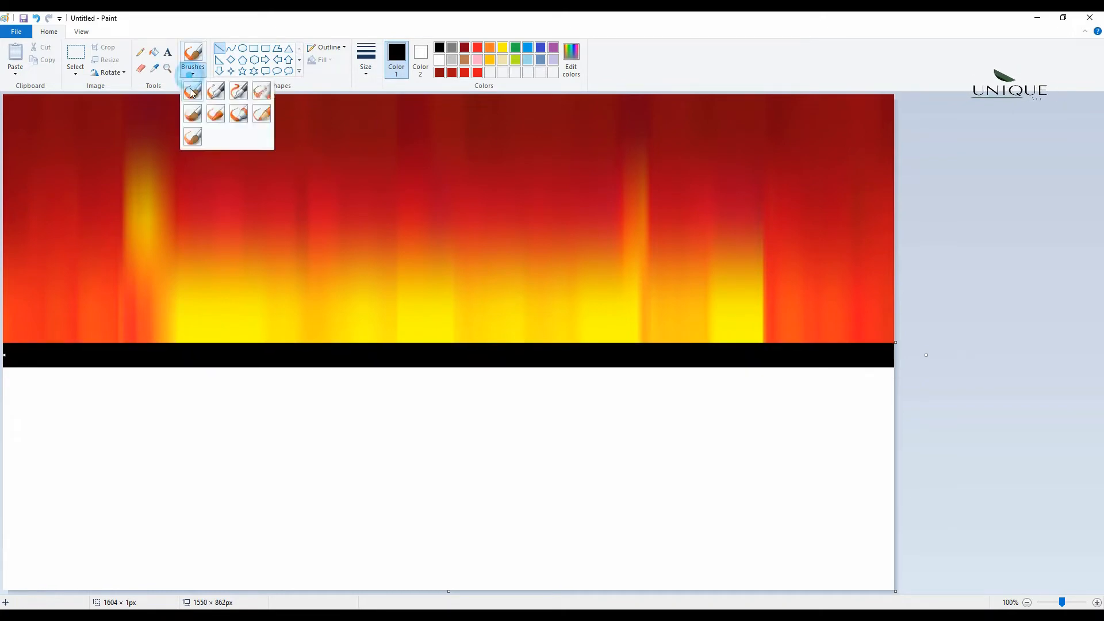
pyautogui.click(190, 88)
pyautogui.moveTo(3, 191)
pyautogui.mouseDown()
pyautogui.moveTo(23, 227)
pyautogui.moveTo(91, 283)
pyautogui.moveTo(8, 248)
pyautogui.moveTo(34, 314)
pyautogui.moveTo(126, 334)
pyautogui.mouseUp()
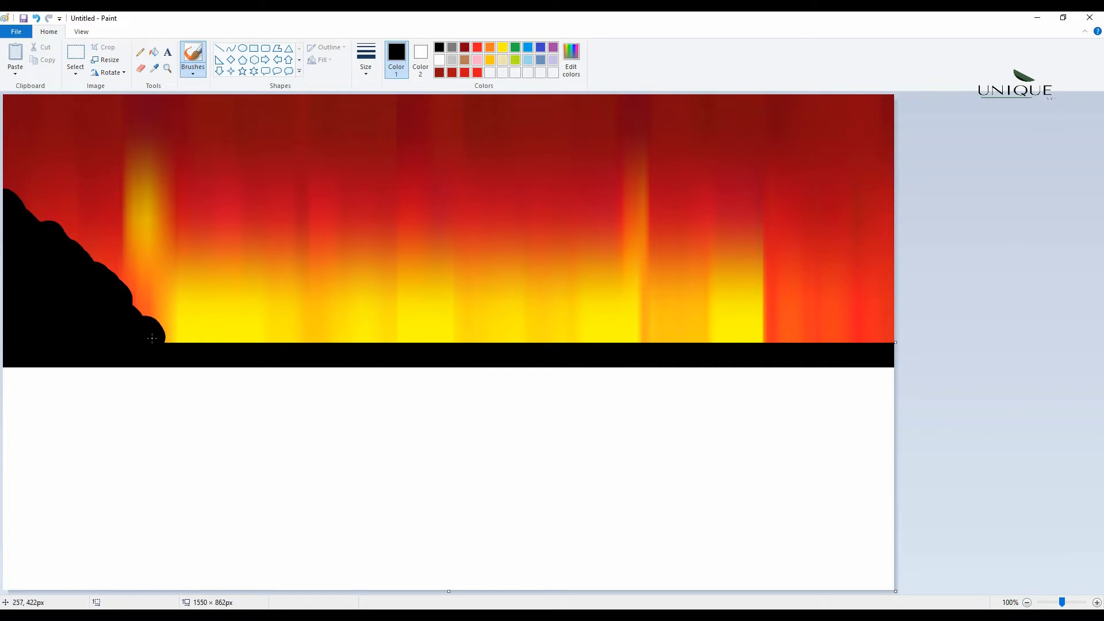
pyautogui.moveTo(166, 345)
pyautogui.mouseDown()
pyautogui.moveTo(289, 282)
pyautogui.moveTo(331, 277)
pyautogui.moveTo(379, 287)
pyautogui.moveTo(428, 340)
pyautogui.moveTo(477, 356)
pyautogui.moveTo(467, 355)
pyautogui.moveTo(550, 276)
pyautogui.moveTo(667, 330)
pyautogui.mouseUp()
pyautogui.moveTo(551, 270)
pyautogui.mouseDown()
pyautogui.moveTo(591, 249)
pyautogui.moveTo(668, 275)
pyautogui.moveTo(717, 322)
pyautogui.moveTo(763, 344)
pyautogui.moveTo(881, 276)
pyautogui.moveTo(872, 332)
pyautogui.moveTo(894, 345)
pyautogui.moveTo(692, 314)
pyautogui.moveTo(593, 260)
pyautogui.moveTo(724, 341)
pyautogui.moveTo(574, 293)
pyautogui.moveTo(443, 345)
pyautogui.moveTo(533, 288)
pyautogui.moveTo(570, 334)
pyautogui.mouseUp()
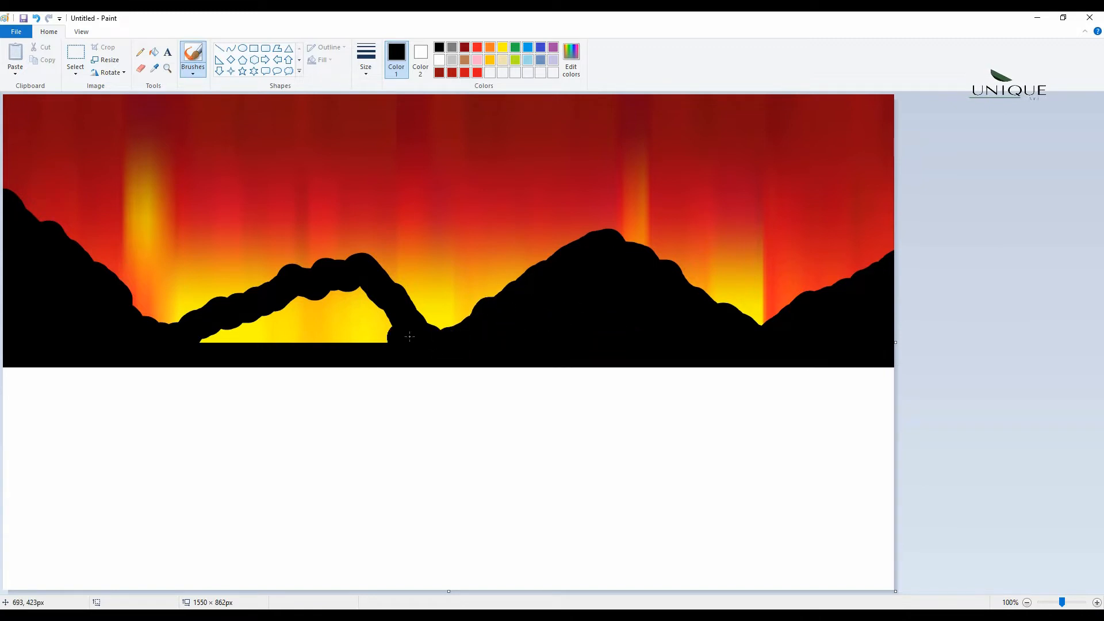
pyautogui.moveTo(409, 336)
pyautogui.mouseDown()
pyautogui.moveTo(284, 297)
pyautogui.moveTo(199, 334)
pyautogui.moveTo(366, 293)
pyautogui.moveTo(227, 333)
pyautogui.moveTo(352, 317)
pyautogui.moveTo(398, 338)
pyautogui.mouseUp()
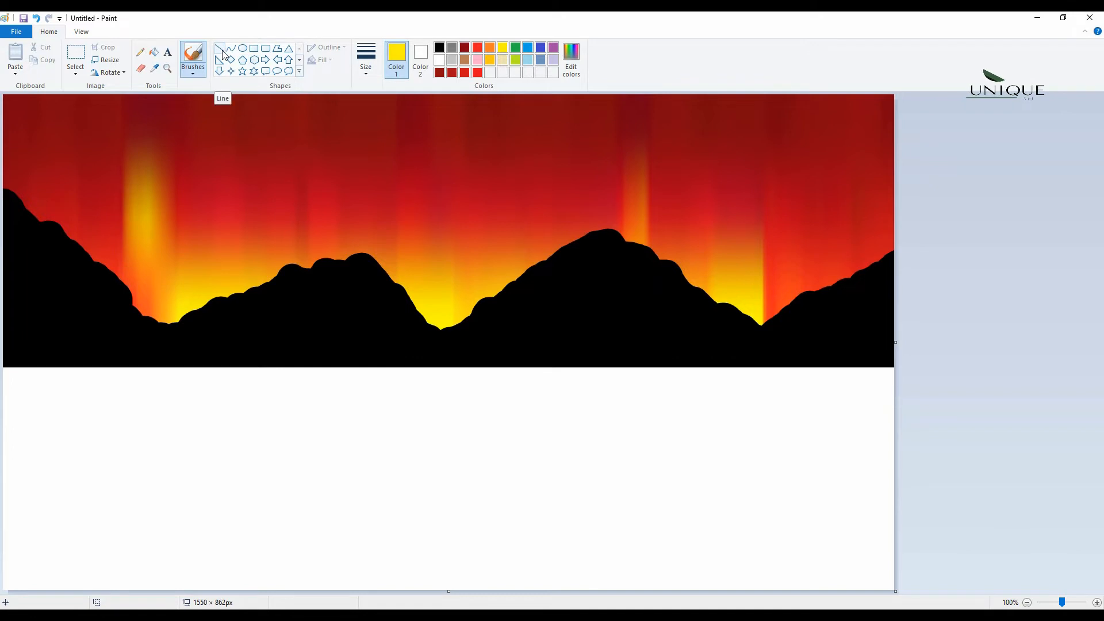
pyautogui.click(243, 49)
pyautogui.click(420, 57)
pyautogui.click(503, 50)
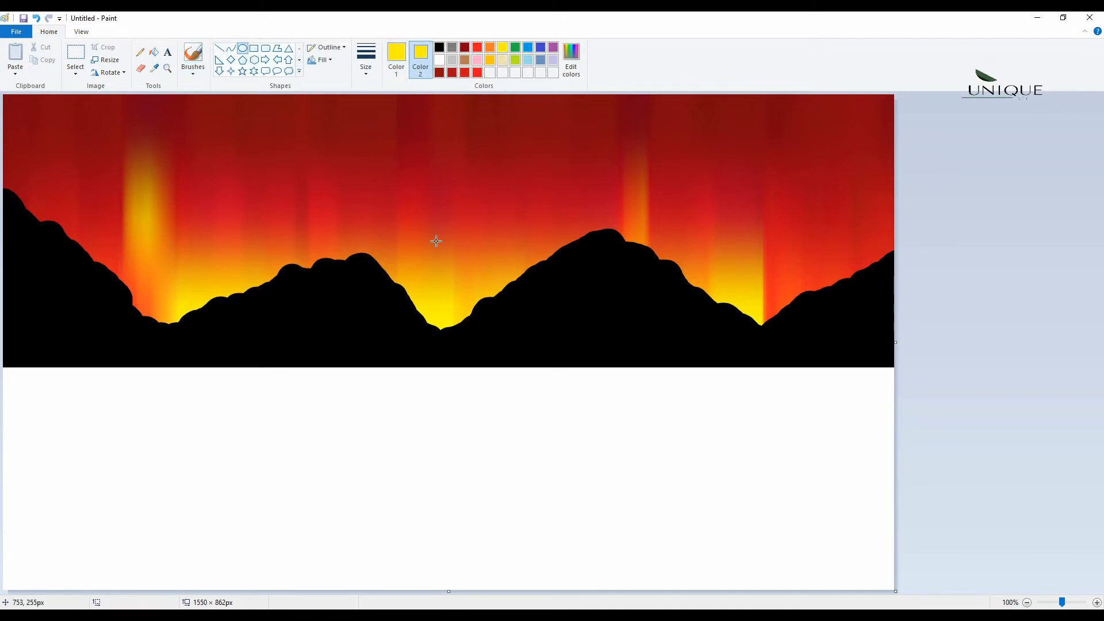
# Select the sky and mountains in the upper half, about 1549 × 478 px, and duplicate them by copy and paste.
pyautogui.click(75, 69)
pyautogui.click(67, 99)
pyautogui.moveTo(3, 95); pyautogui.dragTo(31, 169)
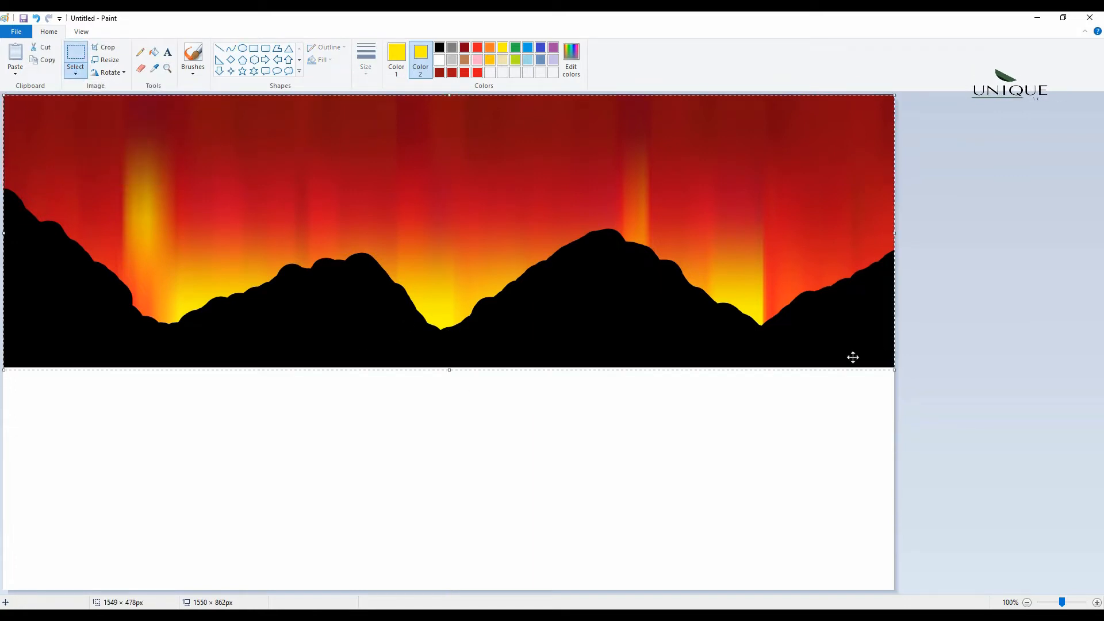
pyautogui.rightClick(434, 198)
pyautogui.click(457, 230)
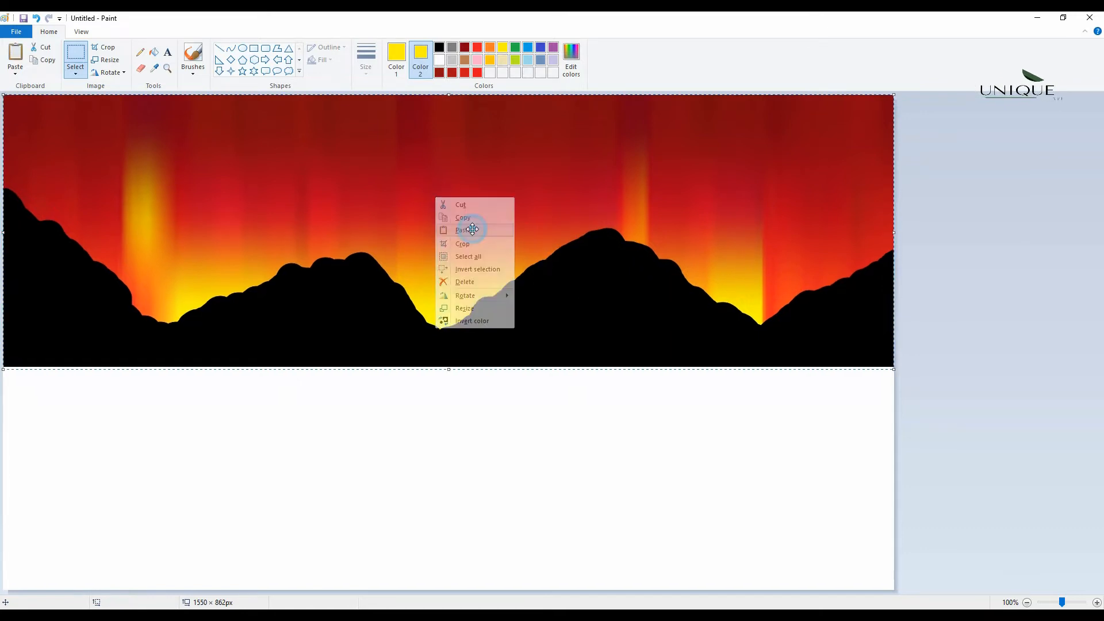
# Flip the pasted landscape vertically and move it into the lower half as a reflection.
pyautogui.rightClick(466, 228)
pyautogui.moveTo(506, 327)
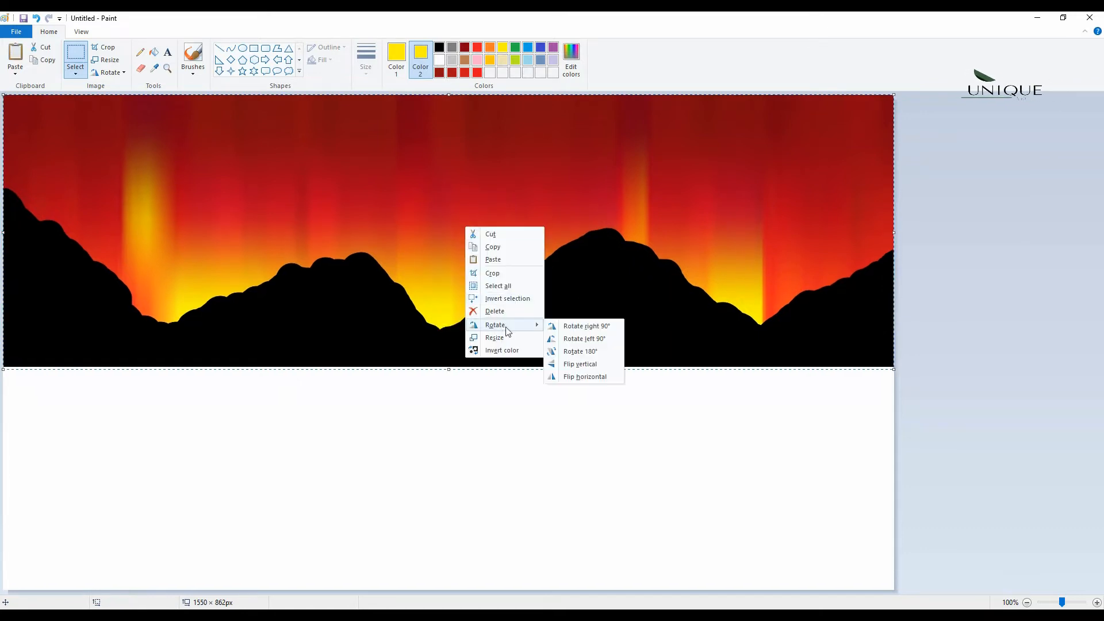
pyautogui.click(596, 364)
pyautogui.moveTo(516, 133); pyautogui.dragTo(516, 409)
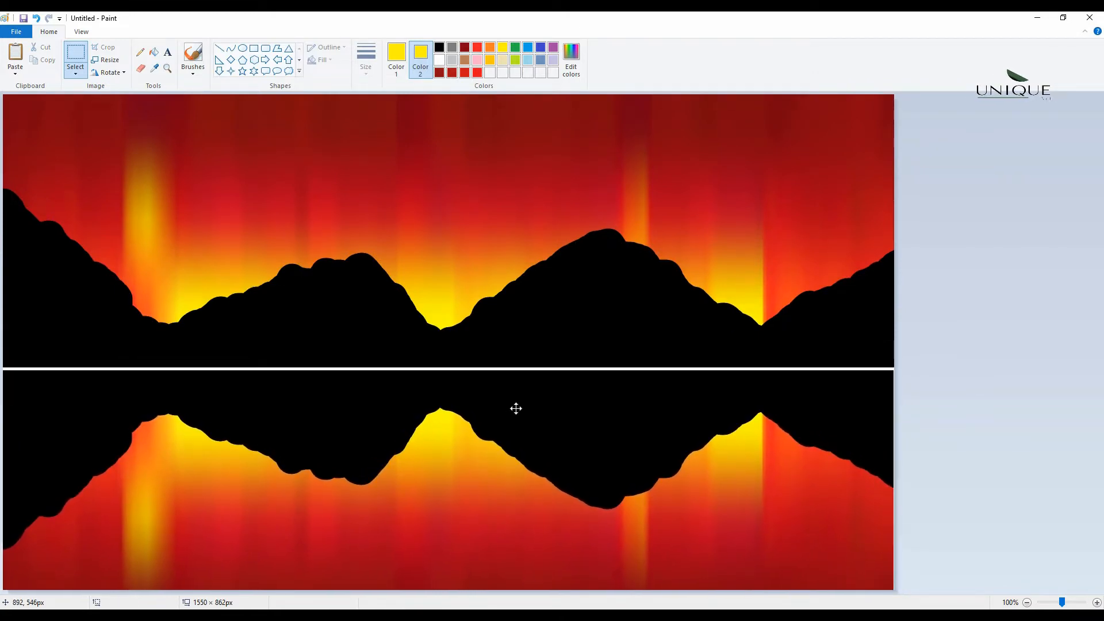
pyautogui.press('Right')
pyautogui.click(929, 345)
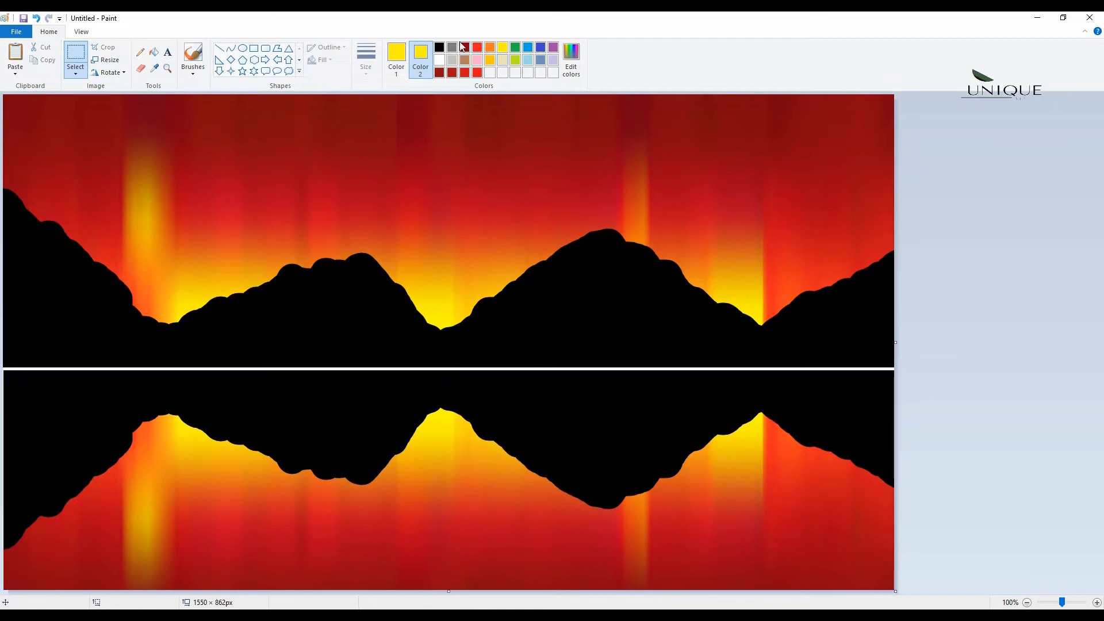
# Set Color 2 to black and Color 1 to a custom dark grey lightened from black.
pyautogui.click(397, 53)
pyautogui.click(440, 47)
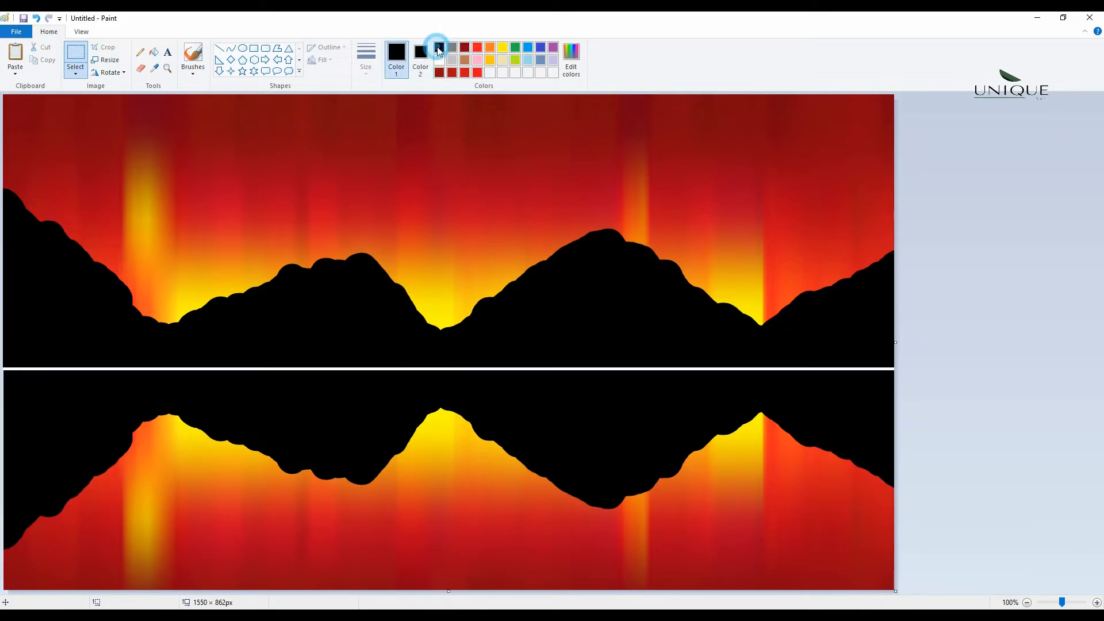
pyautogui.click(571, 58)
pyautogui.click(674, 313)
pyautogui.click(446, 394)
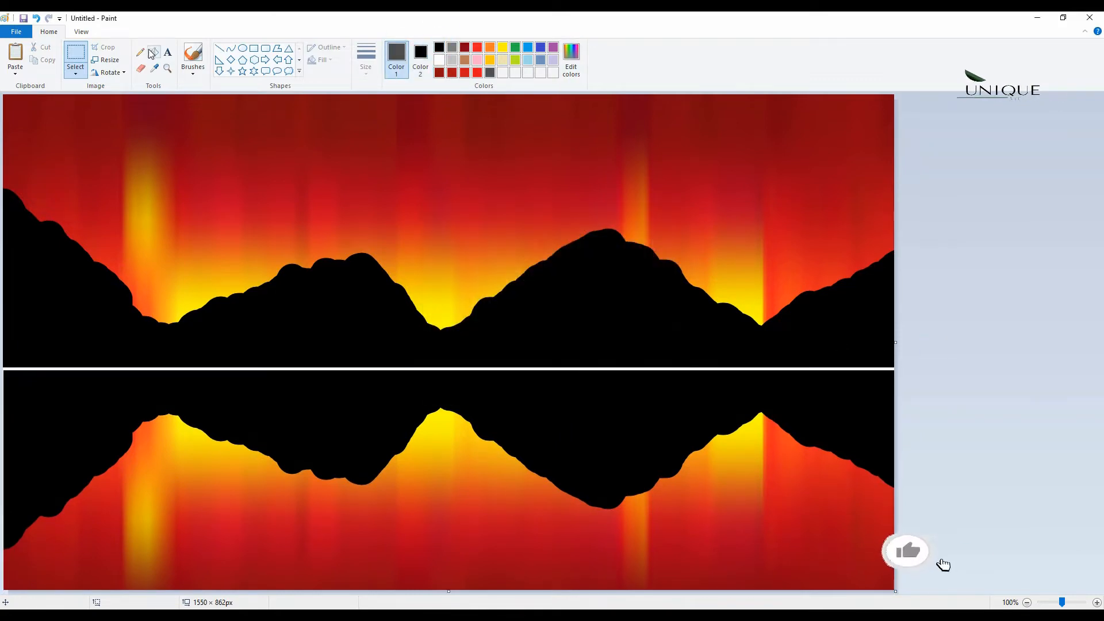
# Fill the black mountain shape of the lower reflection with the custom dark grey.
pyautogui.click(154, 52)
pyautogui.click(283, 406)
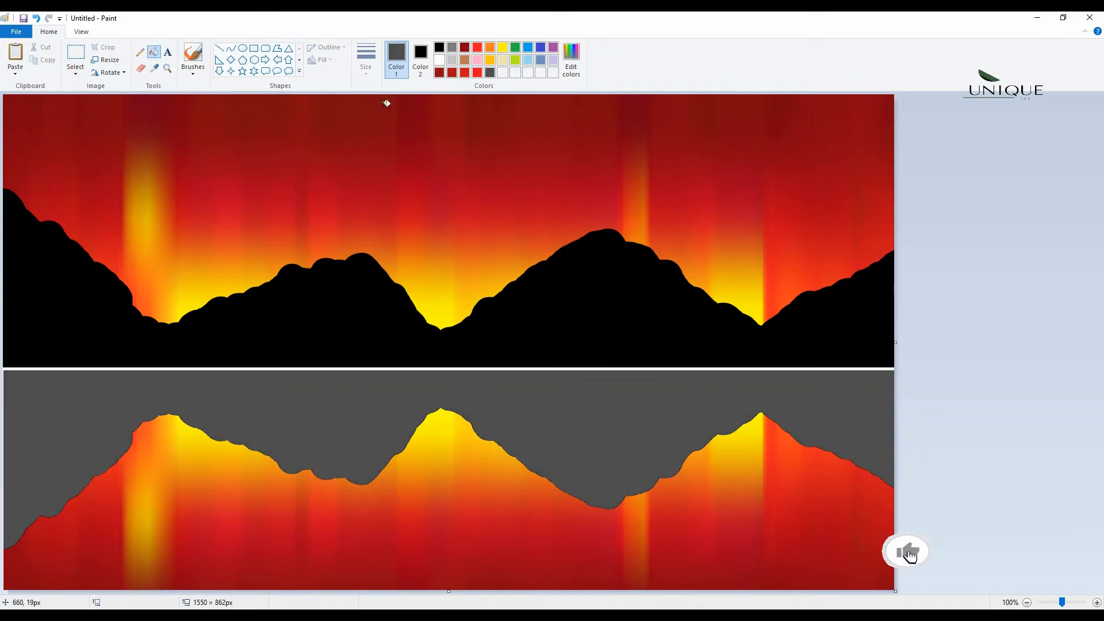
# Set Color 1 to black and Color 2 to white, and cover the white gap along the horizon with a thick black line.
pyautogui.click(440, 46)
pyautogui.click(420, 57)
pyautogui.click(440, 60)
pyautogui.click(219, 48)
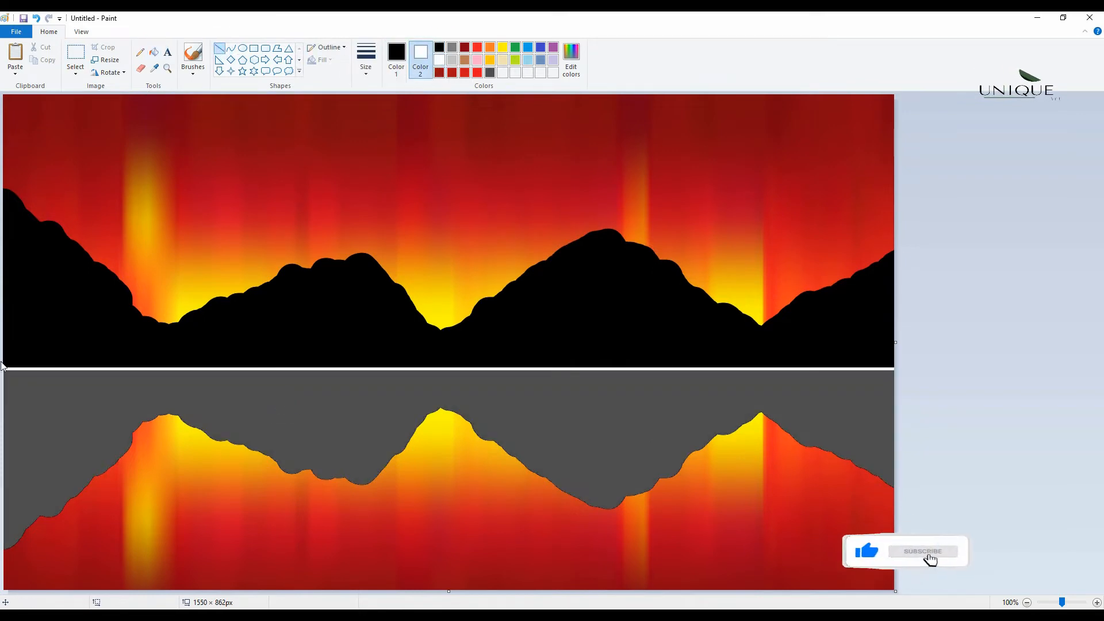
pyautogui.moveTo(5, 361); pyautogui.dragTo(930, 361)
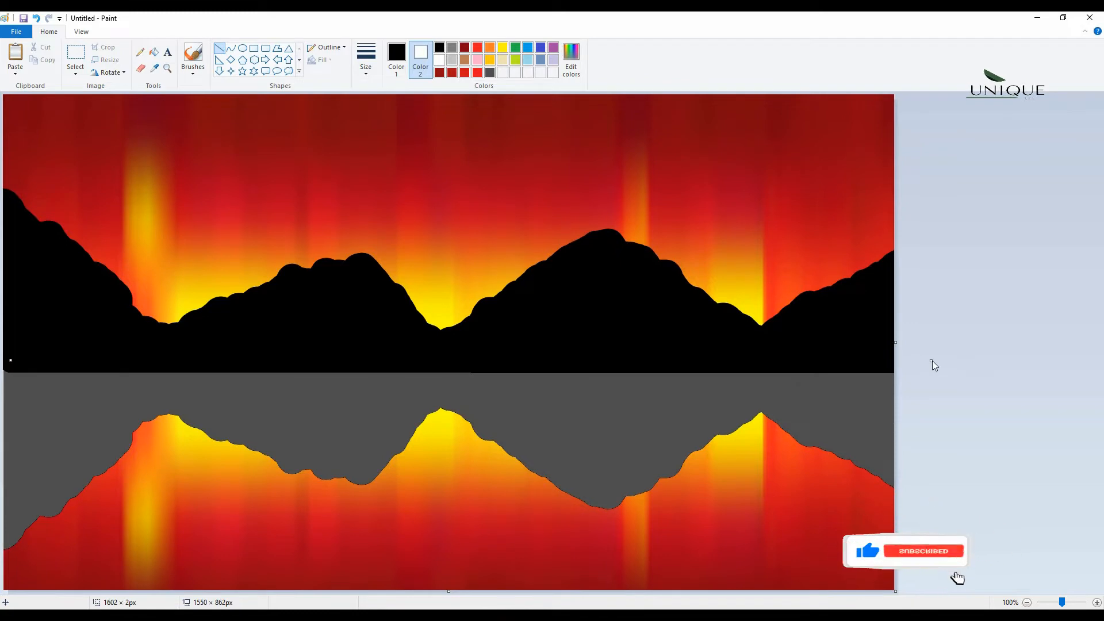
pyautogui.click(1055, 347)
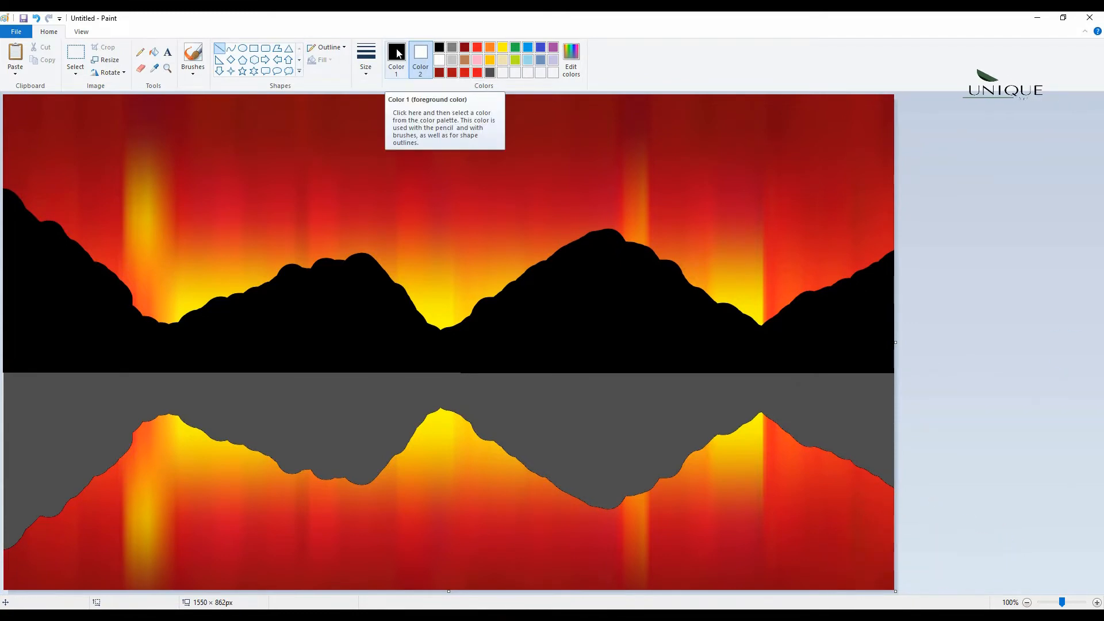
# Draw a yellow sun as a thick-outlined circle of about 138 × 138 px and place it above the central valley between the mountains.
pyautogui.click(502, 53)
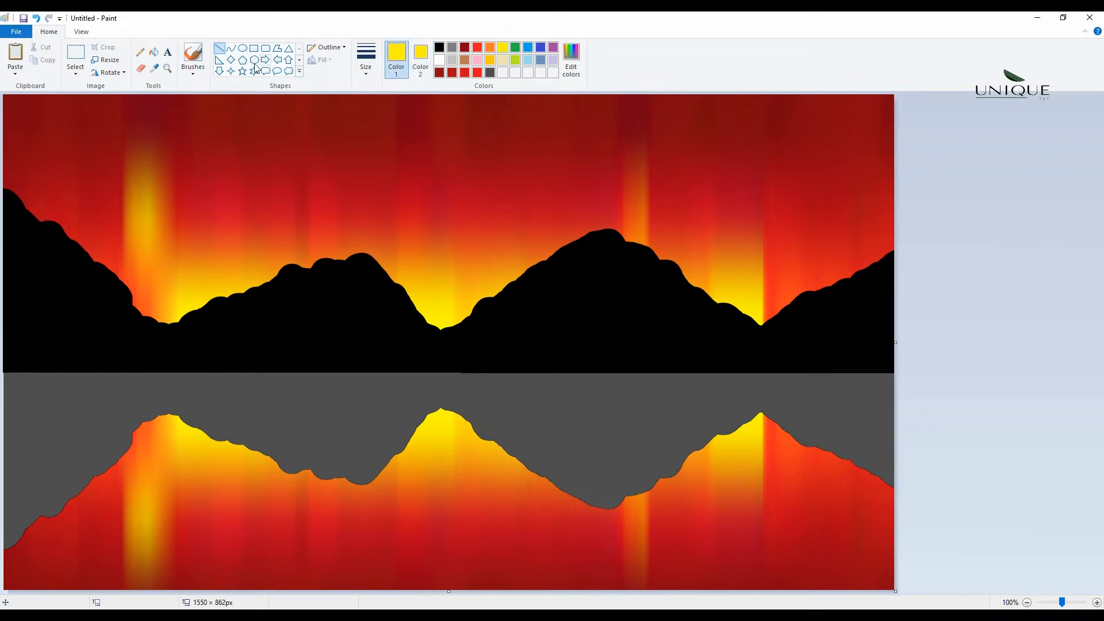
pyautogui.moveTo(424, 271); pyautogui.dragTo(503, 180)
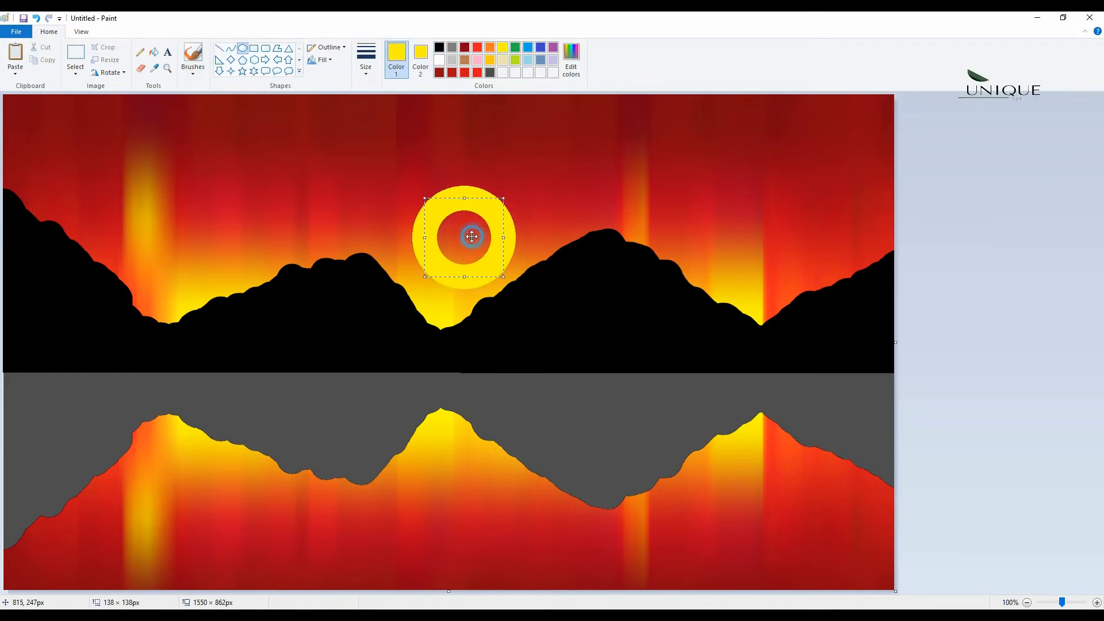
pyautogui.moveTo(472, 230)
pyautogui.mouseDown()
pyautogui.moveTo(452, 235)
pyautogui.moveTo(454, 249)
pyautogui.mouseUp()
pyautogui.click(323, 59)
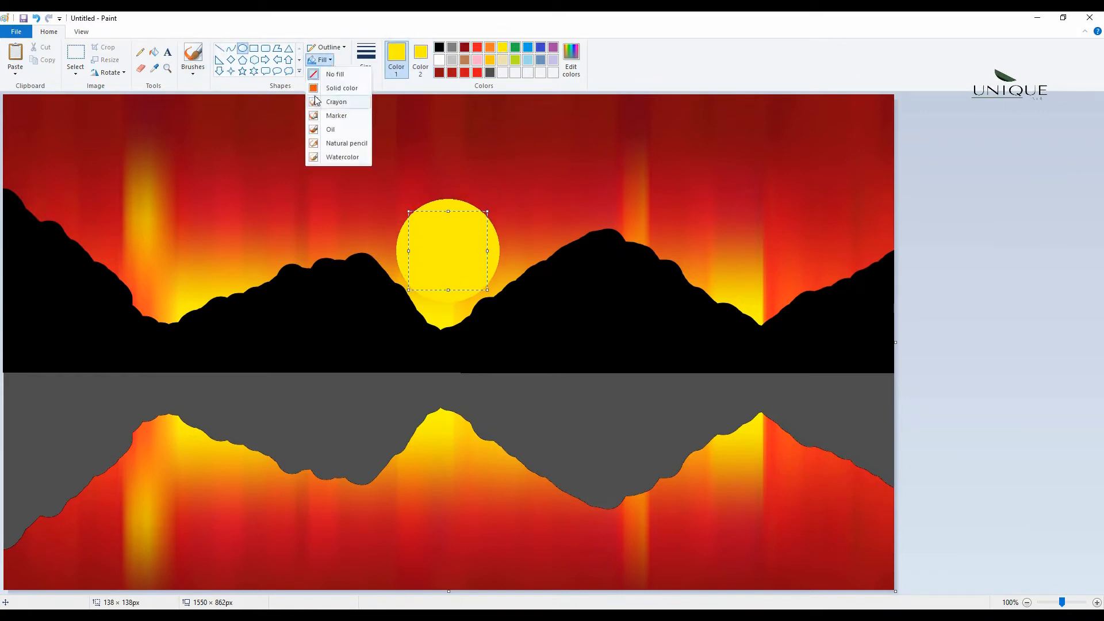
pyautogui.click(331, 98)
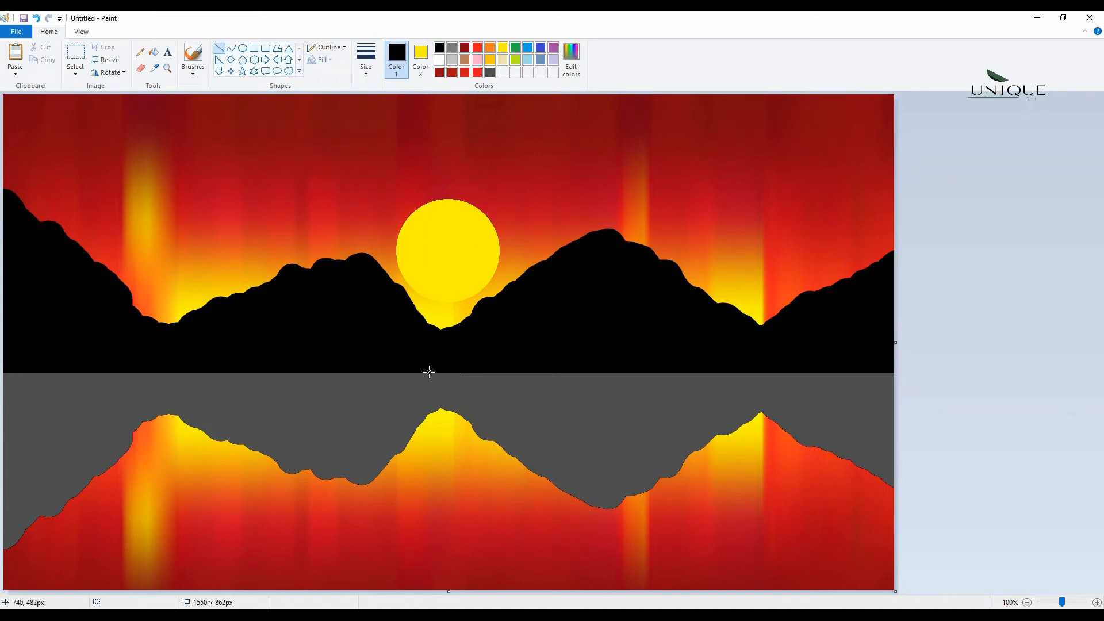
# Draw thick black lines fanning out from the horizon below the sun to the canvas bottom as the road's two edges and middle.
pyautogui.moveTo(428, 372); pyautogui.dragTo(206, 595)
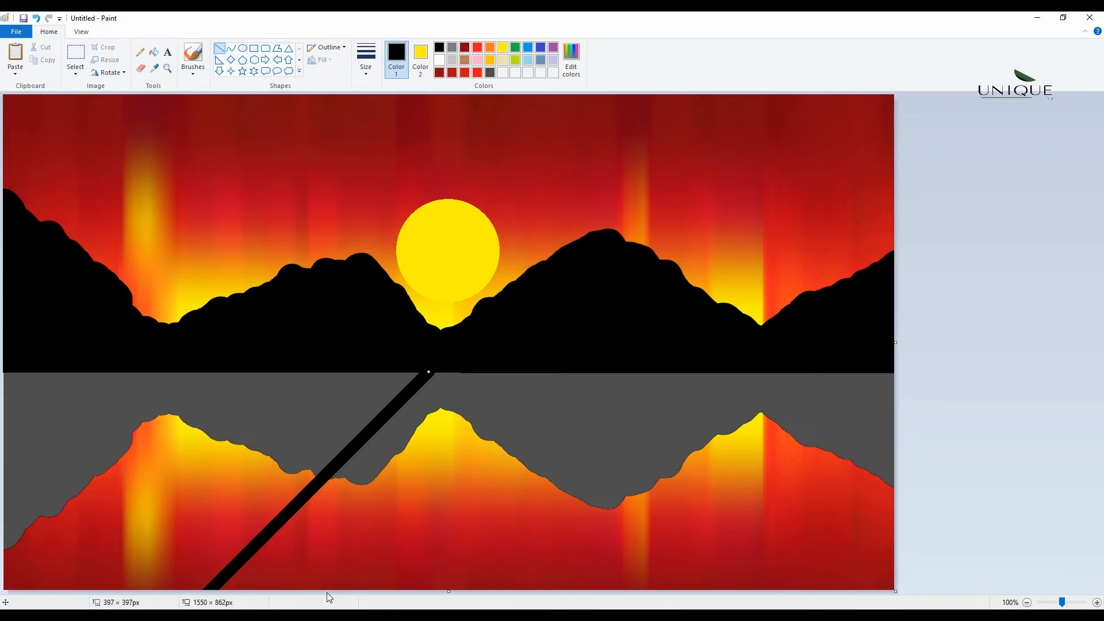
pyautogui.hotkey('ctrl', 'z')
pyautogui.moveTo(436, 373); pyautogui.dragTo(297, 581)
pyautogui.moveTo(442, 374)
pyautogui.mouseDown()
pyautogui.moveTo(425, 370)
pyautogui.moveTo(311, 587)
pyautogui.mouseUp()
pyautogui.hotkey('ctrl', 'z')
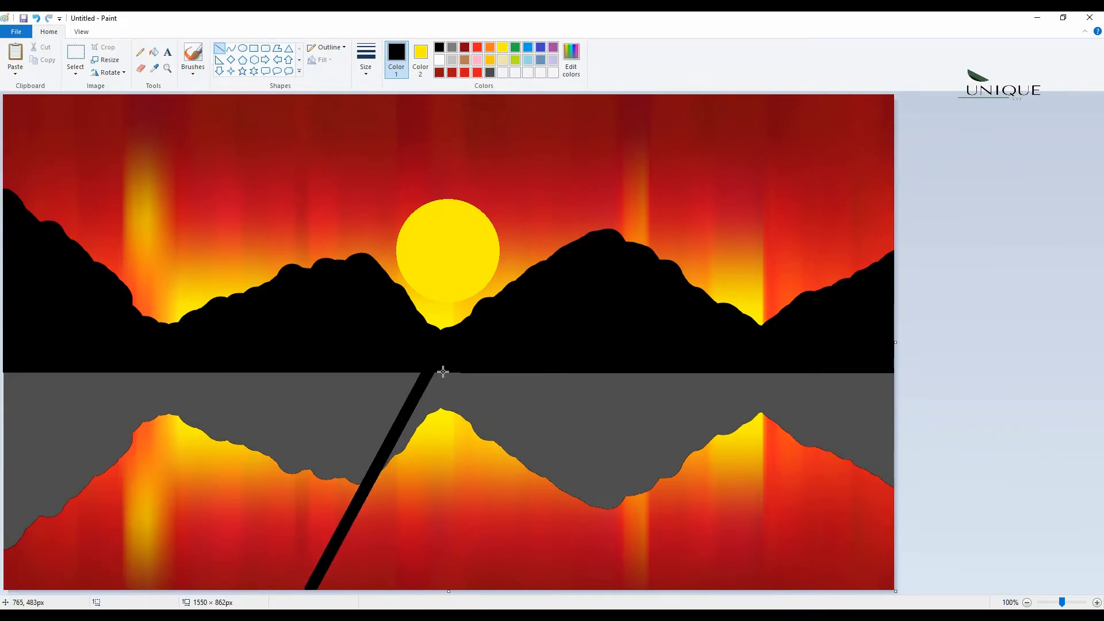
pyautogui.moveTo(436, 372)
pyautogui.mouseDown()
pyautogui.moveTo(473, 542)
pyautogui.moveTo(533, 600)
pyautogui.moveTo(566, 596)
pyautogui.mouseUp()
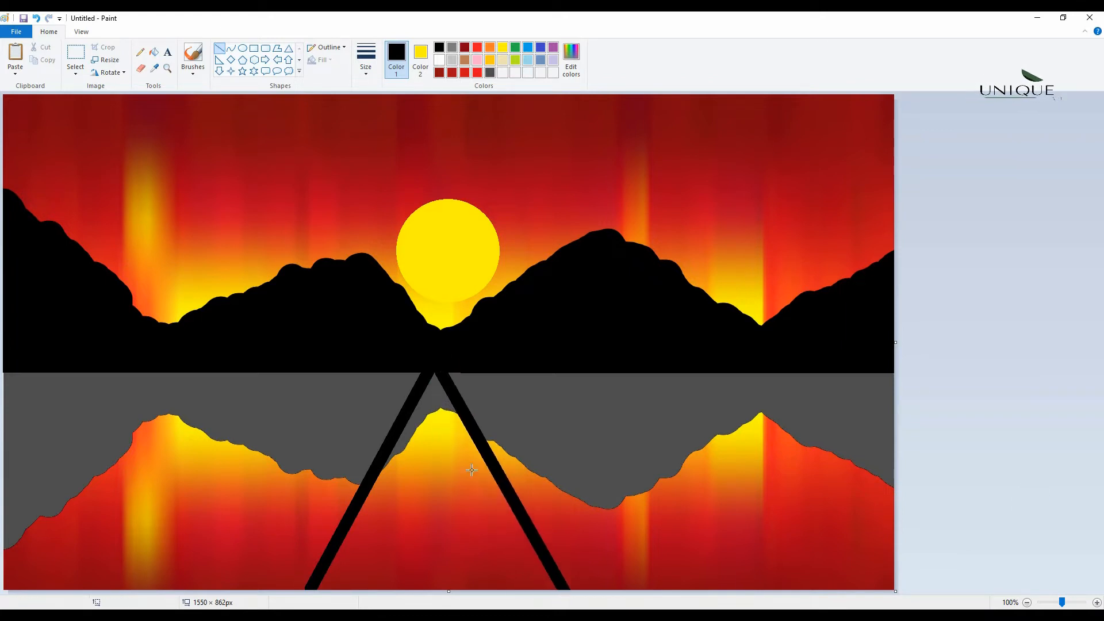
pyautogui.moveTo(433, 375); pyautogui.dragTo(422, 591)
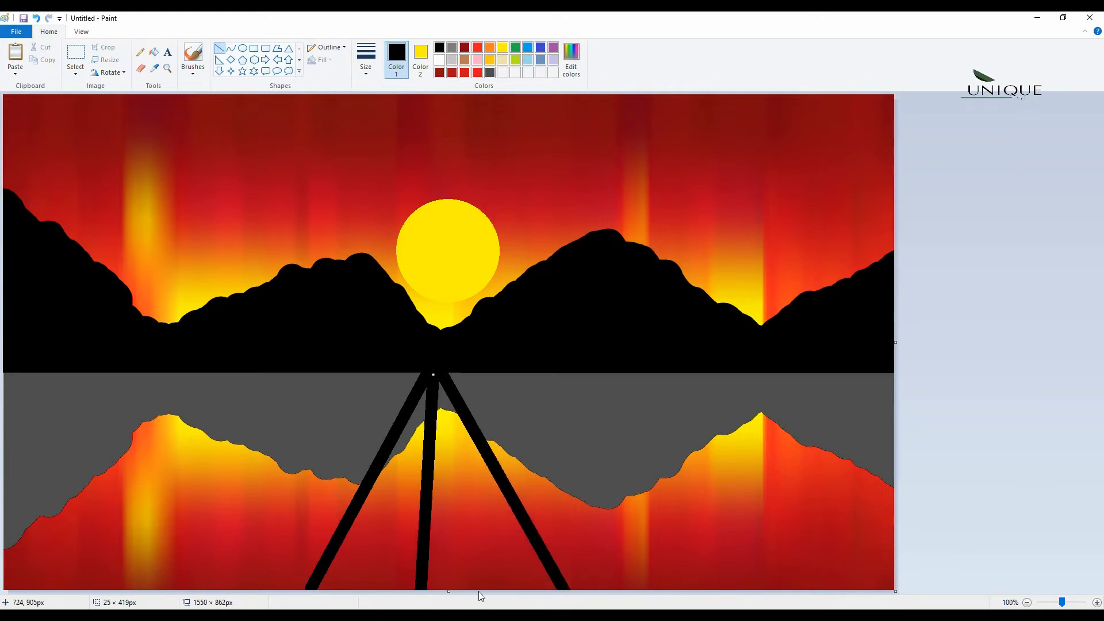
# Brush the whole area between the two road edges solid black.
pyautogui.click(196, 77)
pyautogui.click(193, 92)
pyautogui.moveTo(441, 426)
pyautogui.mouseDown()
pyautogui.moveTo(437, 392)
pyautogui.moveTo(456, 439)
pyautogui.moveTo(456, 429)
pyautogui.moveTo(444, 473)
pyautogui.moveTo(405, 517)
pyautogui.moveTo(379, 506)
pyautogui.moveTo(387, 499)
pyautogui.mouseUp()
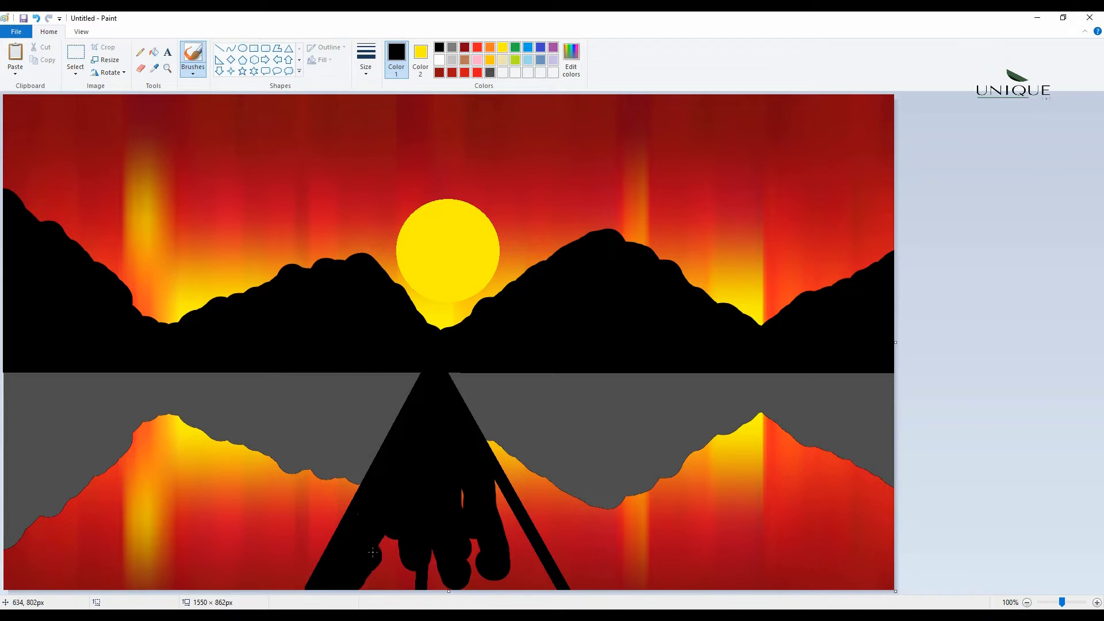
pyautogui.moveTo(372, 552)
pyautogui.mouseDown()
pyautogui.moveTo(386, 590)
pyautogui.moveTo(460, 567)
pyautogui.mouseUp()
pyautogui.moveTo(502, 518)
pyautogui.mouseDown()
pyautogui.moveTo(529, 579)
pyautogui.moveTo(394, 579)
pyautogui.mouseUp()
# Draw a thick black vertical post on each side of the road's base, running down to the canvas bottom.
pyautogui.click(219, 48)
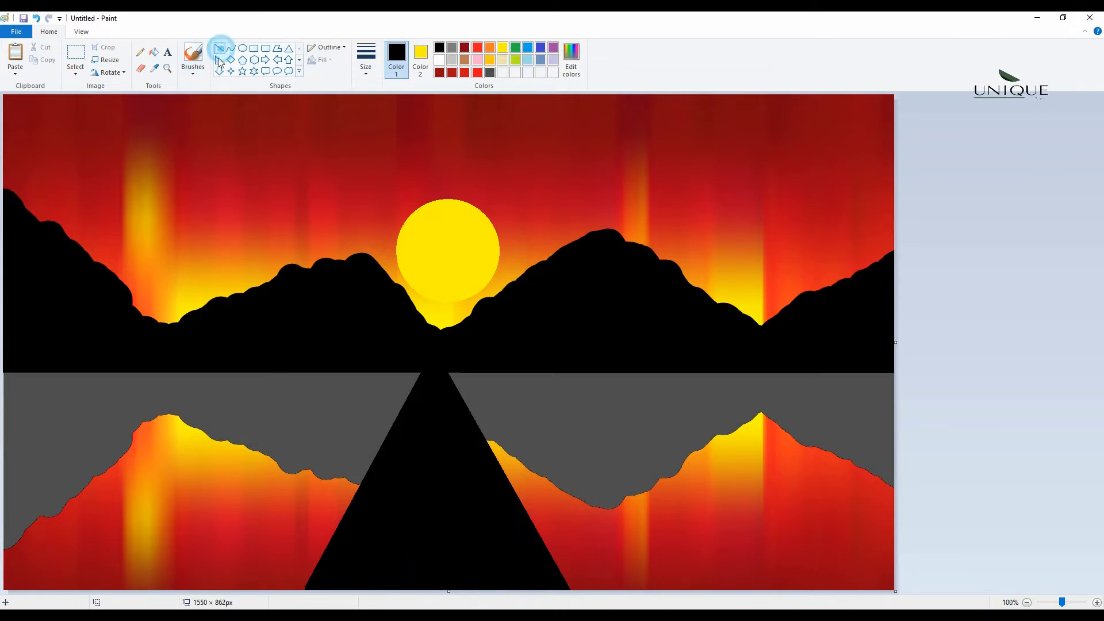
pyautogui.moveTo(291, 513); pyautogui.dragTo(291, 606)
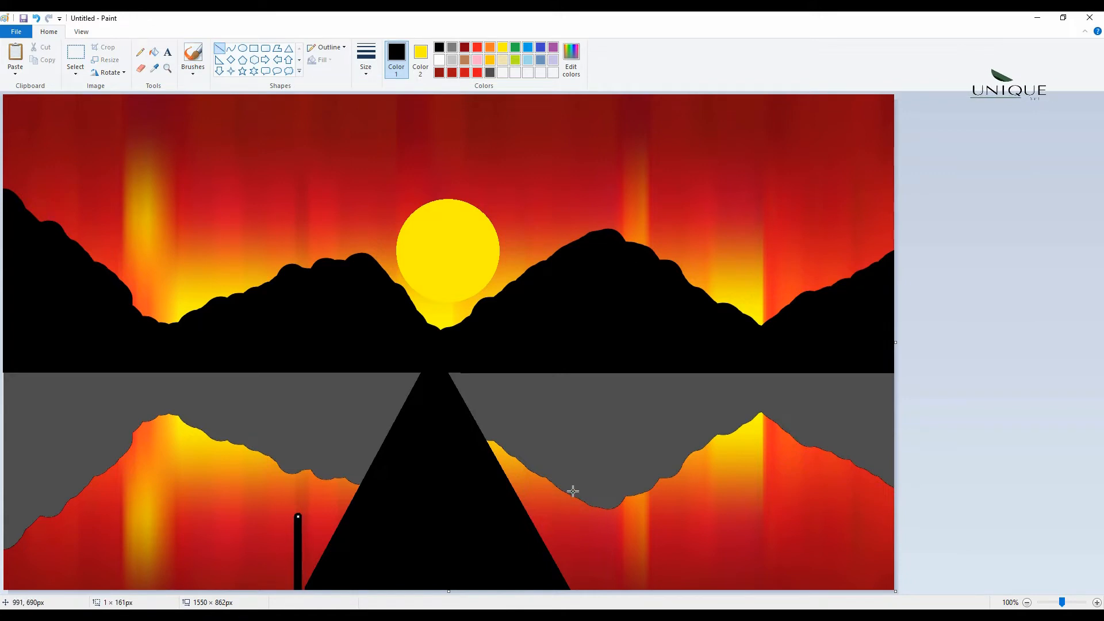
pyautogui.moveTo(573, 491); pyautogui.dragTo(561, 596)
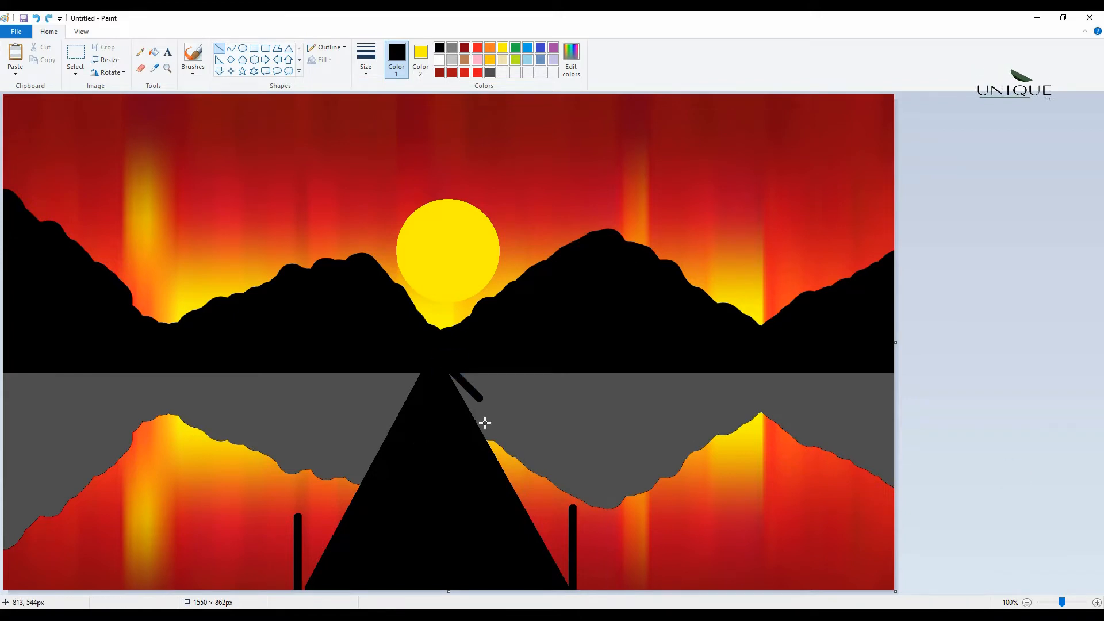
# Draw thinner black handrails from the horizon to the top of each post and on horizontally to both canvas edges.
pyautogui.moveTo(484, 423)
pyautogui.mouseDown()
pyautogui.moveTo(576, 492)
pyautogui.moveTo(574, 507)
pyautogui.mouseUp()
pyautogui.hotkey('ctrl', '-')
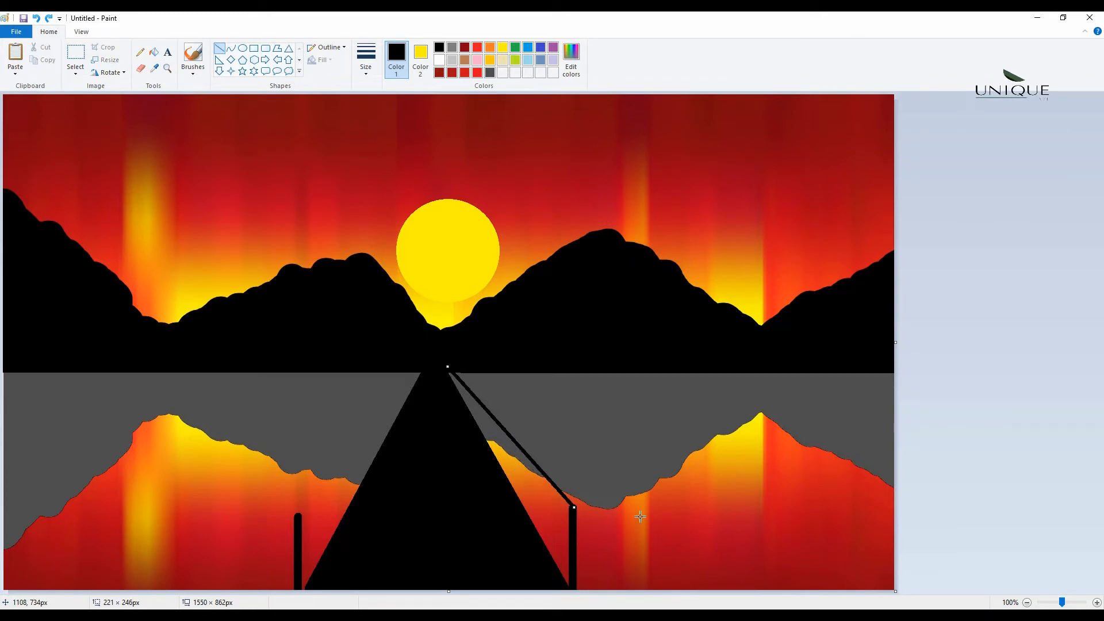
pyautogui.moveTo(419, 371); pyautogui.dragTo(297, 516)
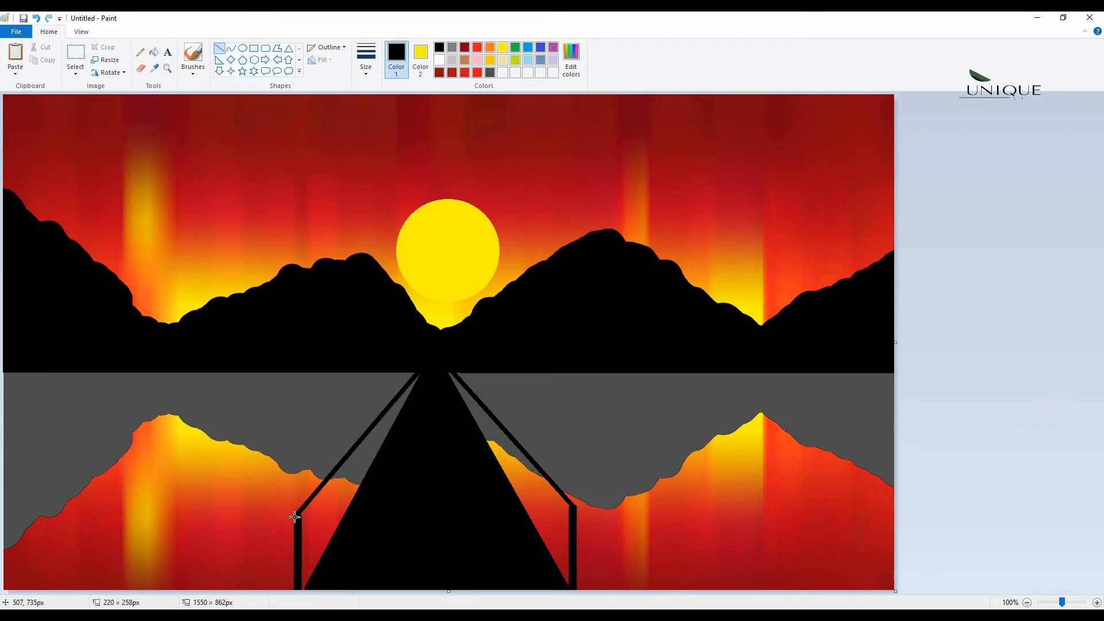
pyautogui.moveTo(574, 507); pyautogui.dragTo(914, 507)
pyautogui.moveTo(299, 516); pyautogui.dragTo(2, 516)
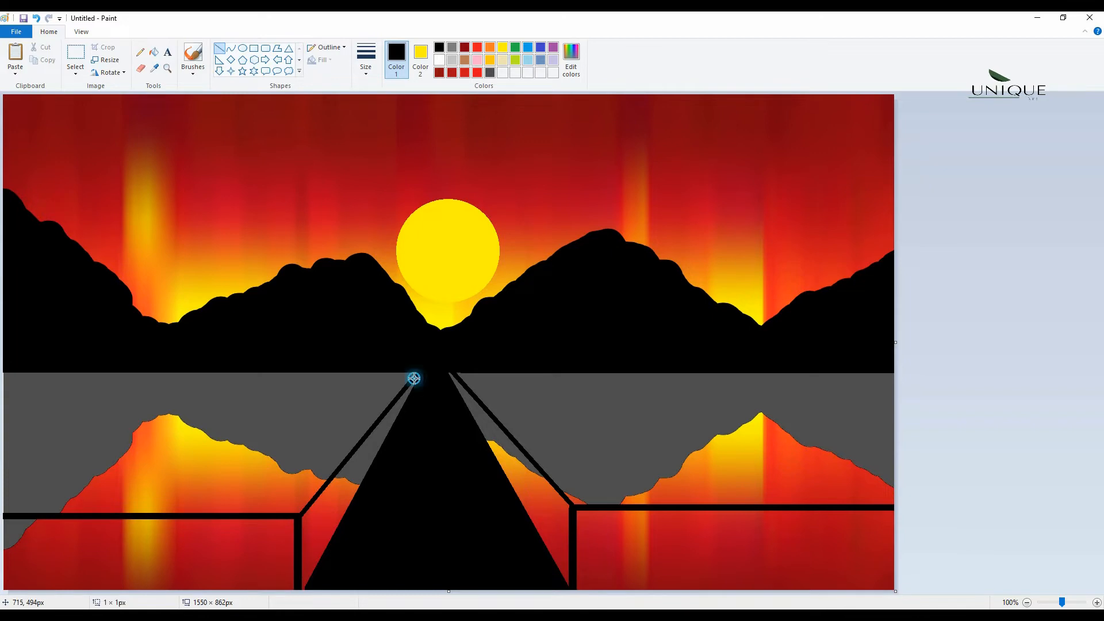
# Draw thin black vertical balusters between the left handrail and the road edge, growing taller toward the post.
pyautogui.moveTo(414, 378); pyautogui.dragTo(330, 541)
pyautogui.click(413, 437)
pyautogui.click(408, 517)
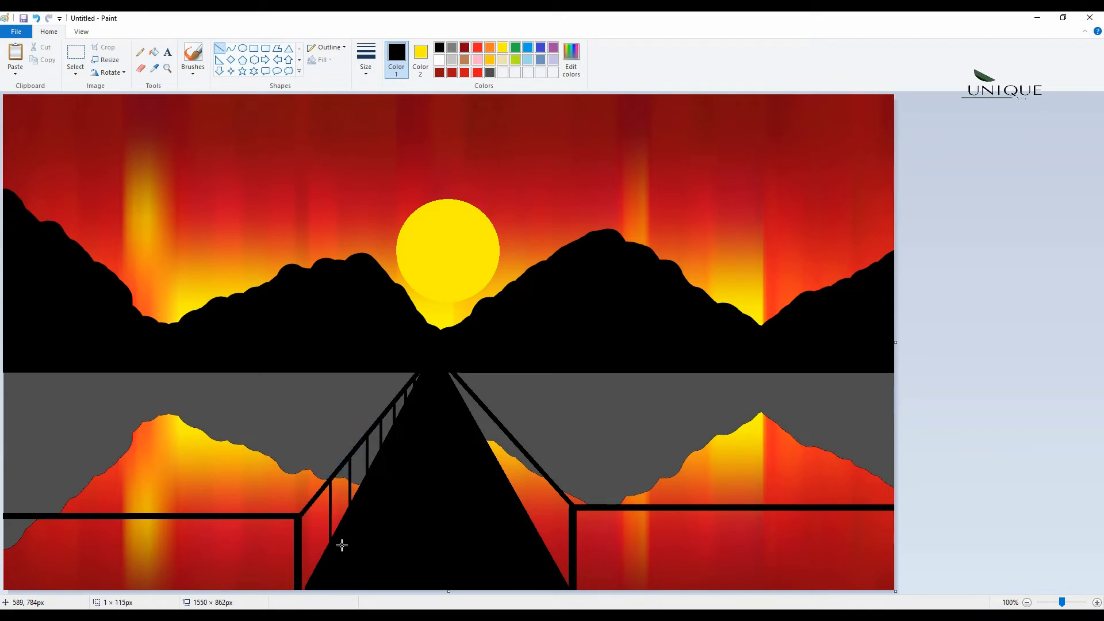
pyautogui.click(440, 542)
pyautogui.moveTo(312, 500); pyautogui.dragTo(312, 588)
# Draw thin black vertical balusters between the right handrail and the road edge, growing taller toward the post.
pyautogui.click(463, 450)
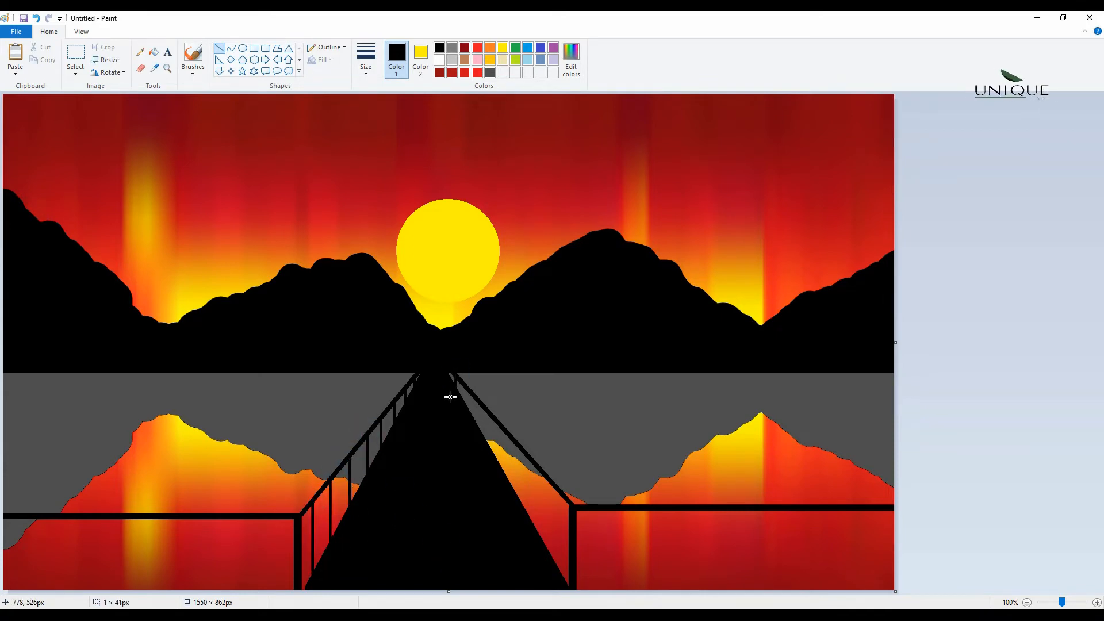
pyautogui.moveTo(463, 385)
pyautogui.mouseDown()
pyautogui.moveTo(477, 447)
pyautogui.moveTo(500, 428)
pyautogui.moveTo(500, 467)
pyautogui.moveTo(516, 445)
pyautogui.moveTo(516, 495)
pyautogui.mouseUp()
pyautogui.click(462, 483)
pyautogui.click(468, 519)
pyautogui.moveTo(497, 543); pyautogui.dragTo(488, 551)
pyautogui.moveTo(532, 464); pyautogui.dragTo(532, 523)
pyautogui.click(505, 571)
pyautogui.moveTo(557, 489); pyautogui.dragTo(557, 574)
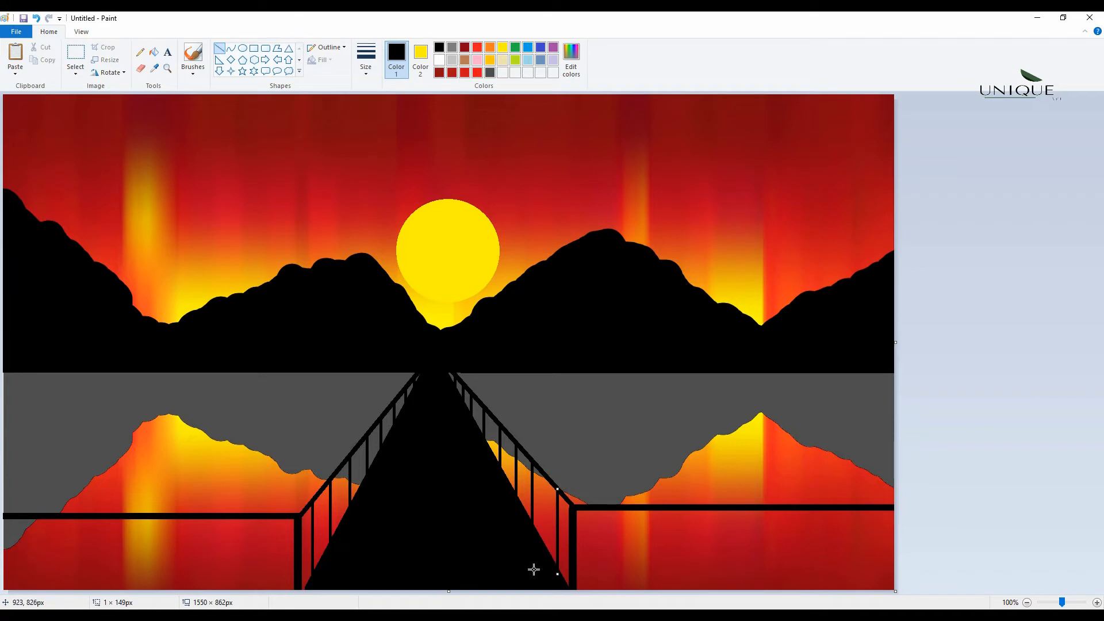
# Nudge the last baluster beside the right post about 9 px to the left, and undo the stray mark near the left post.
pyautogui.press('Left')
pyautogui.press('Left')
pyautogui.press('Left')
pyautogui.press('Left')
pyautogui.press('Left')
pyautogui.press('Left')
pyautogui.press('Left')
pyautogui.press('Left')
pyautogui.press('Left')
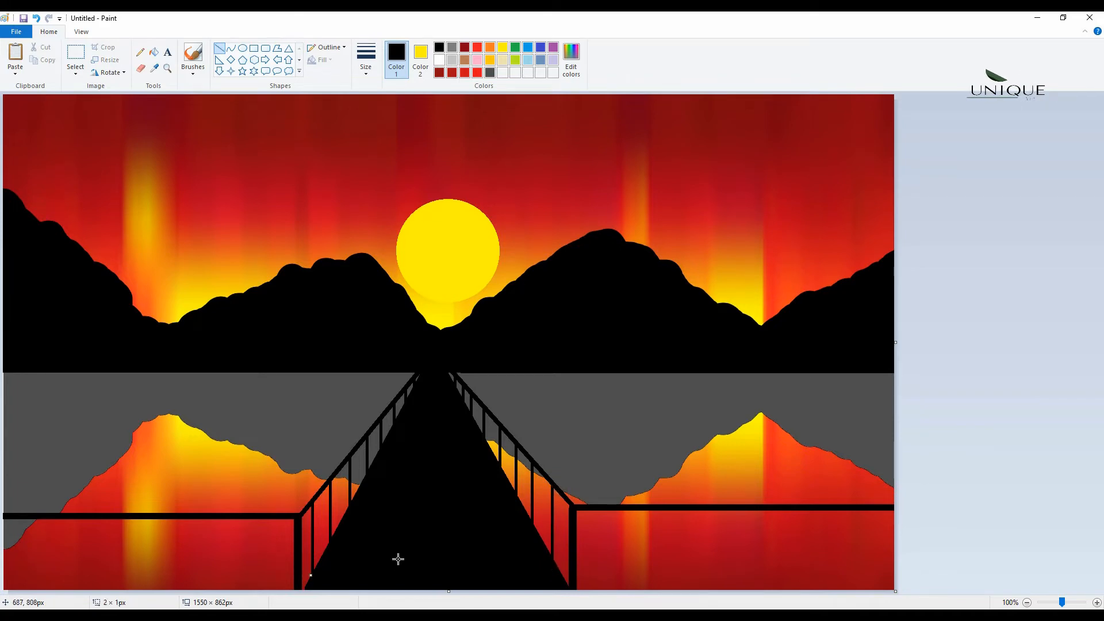
pyautogui.hotkey('ctrl', 'z')
# Draw a thin white line of about 218 × 419 px along the road's left edge, from the horizon to the canvas bottom.
pyautogui.click(439, 60)
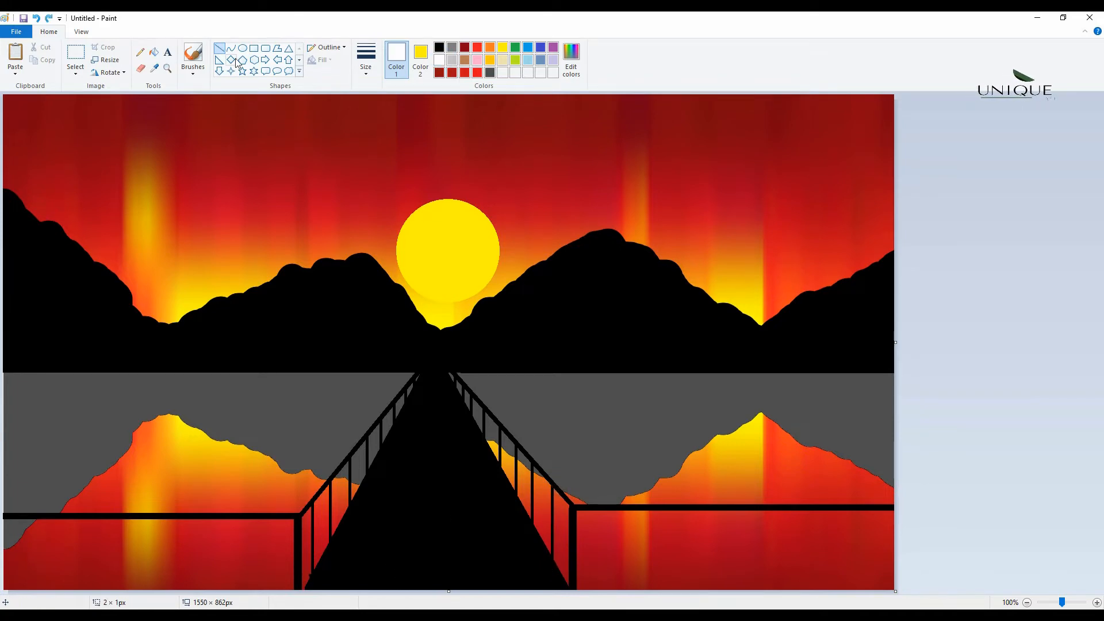
pyautogui.moveTo(421, 372); pyautogui.dragTo(315, 590)
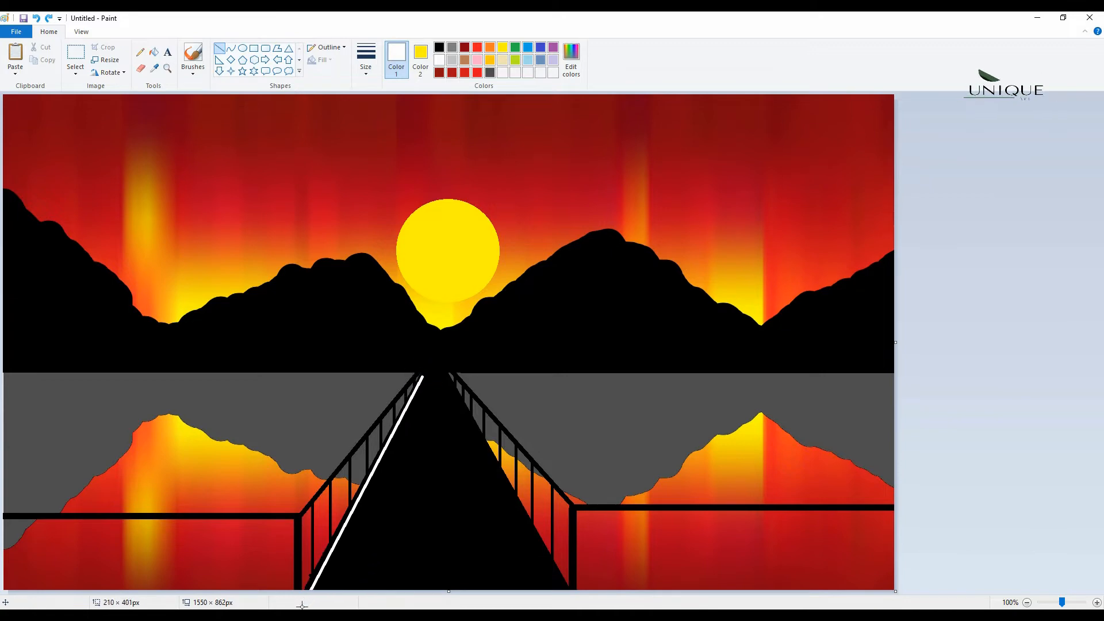
pyautogui.moveTo(422, 377); pyautogui.dragTo(428, 368)
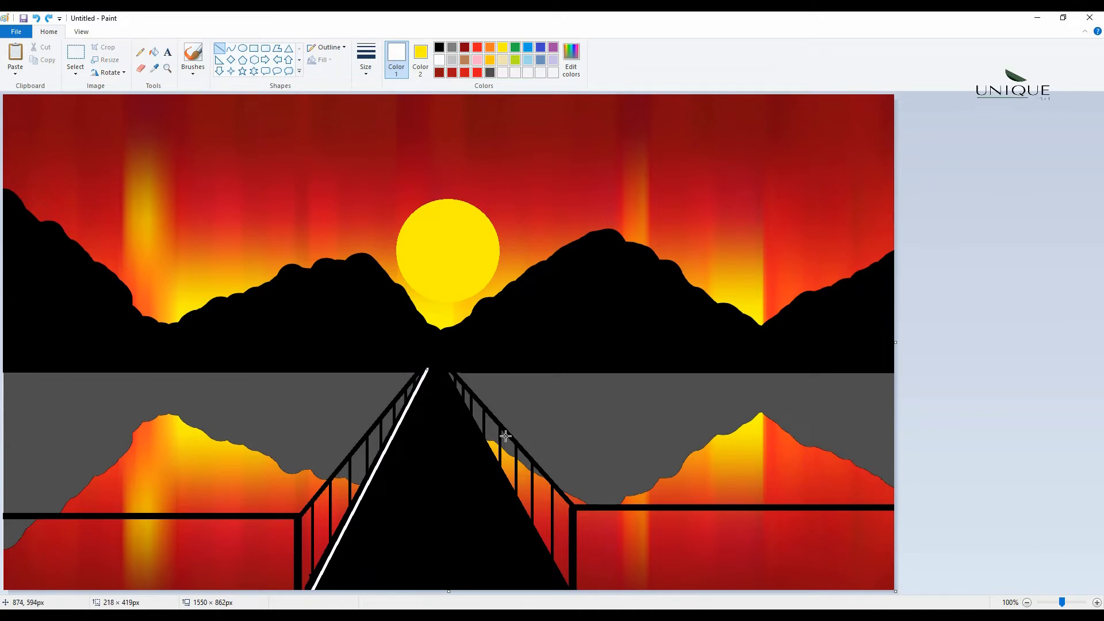
pyautogui.hotkey('ctrl', '-')
pyautogui.hotkey('ctrl', '-')
pyautogui.hotkey('ctrl', '-')
pyautogui.hotkey('ctrl', '-')
pyautogui.hotkey('ctrl', '+')
pyautogui.click(1094, 397)
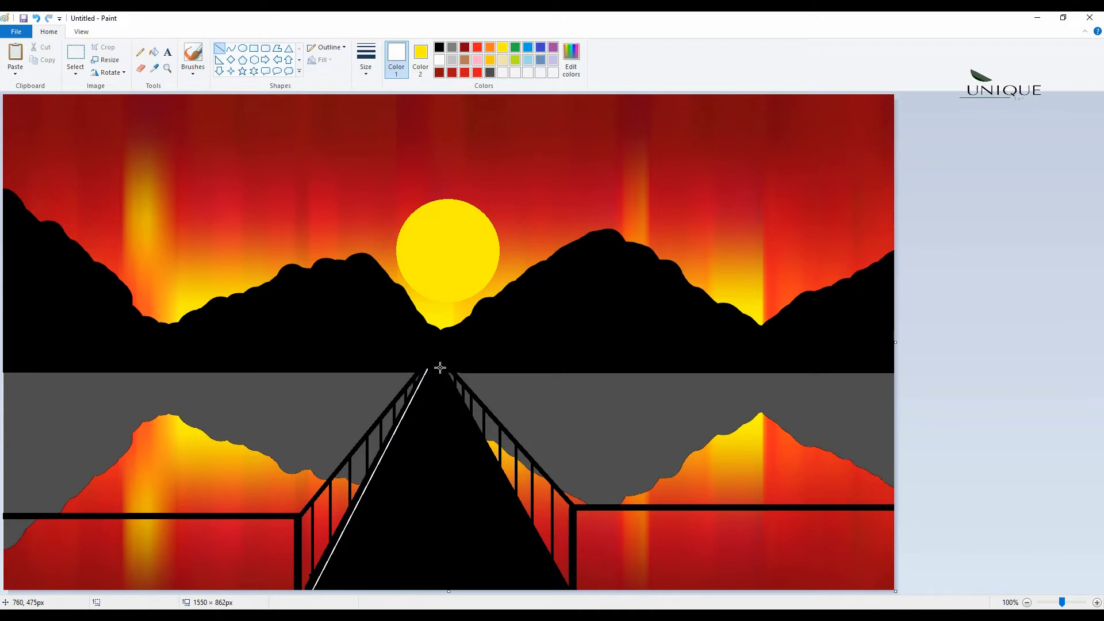
# Draw a thin white line along the road's right edge and a vertical one down the middle of the road.
pyautogui.moveTo(440, 367); pyautogui.dragTo(575, 605)
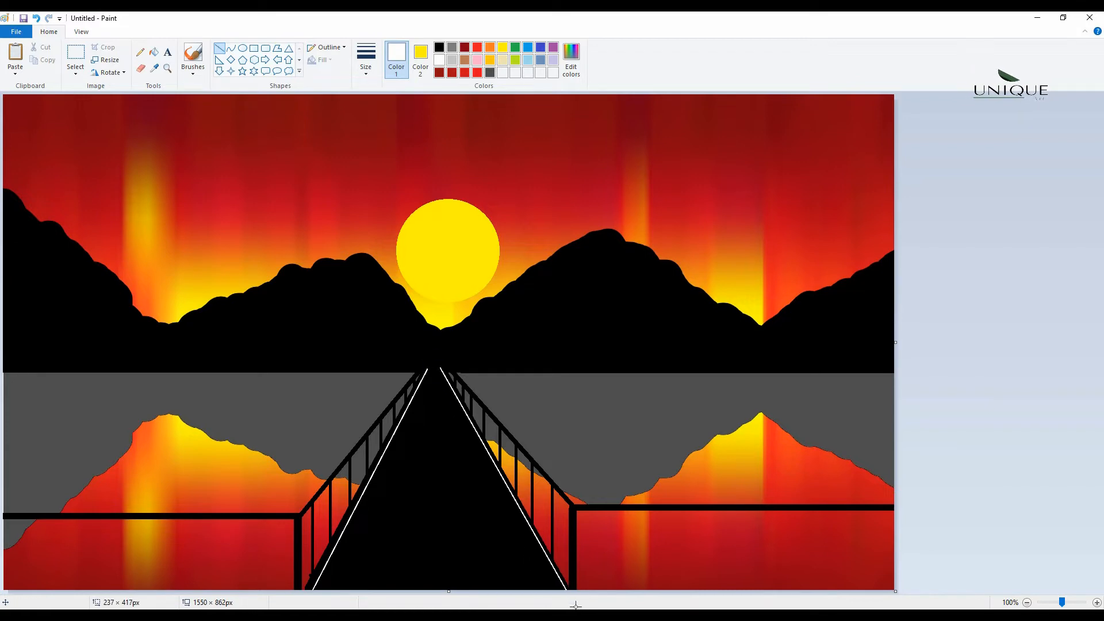
pyautogui.hotkey('ctrl', '-')
pyautogui.click(1011, 536)
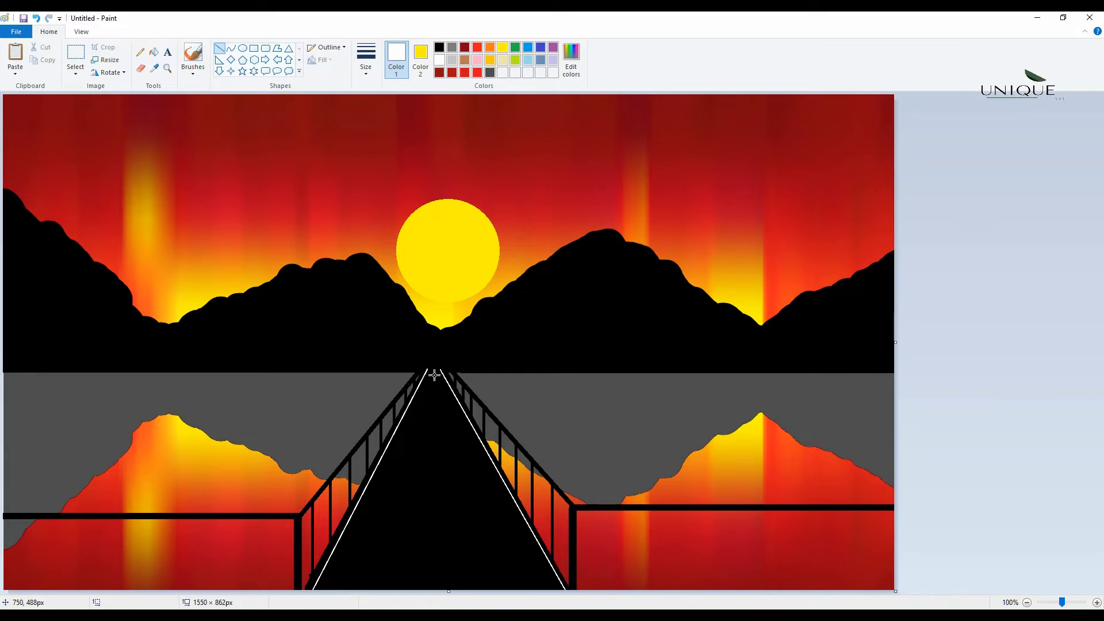
pyautogui.moveTo(433, 371); pyautogui.dragTo(433, 604)
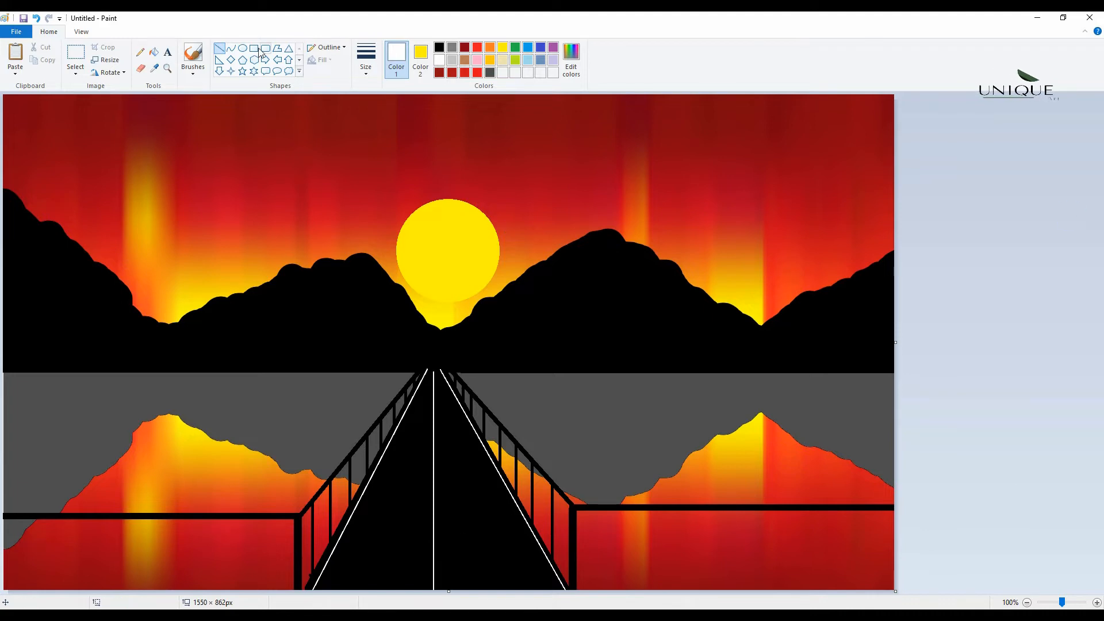
# Brush black gaps over the white centre line to turn it into dashes that lengthen toward the canvas bottom.
pyautogui.click(192, 68)
pyautogui.click(194, 87)
pyautogui.click(439, 47)
pyautogui.click(448, 115)
pyautogui.hotkey('ctrl', 'z')
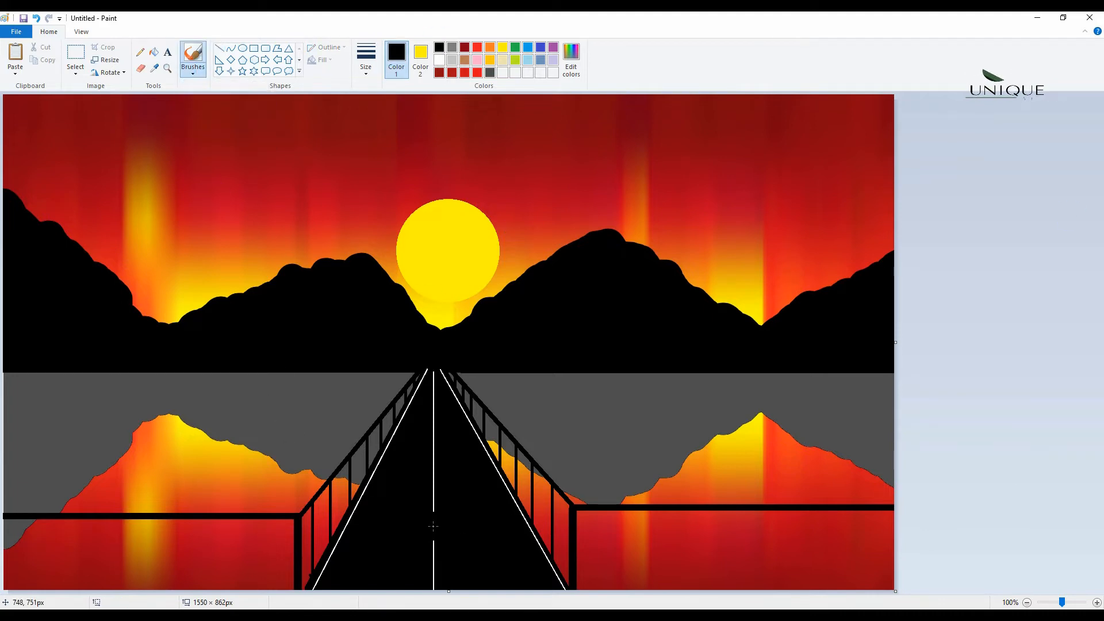
pyautogui.click(433, 375)
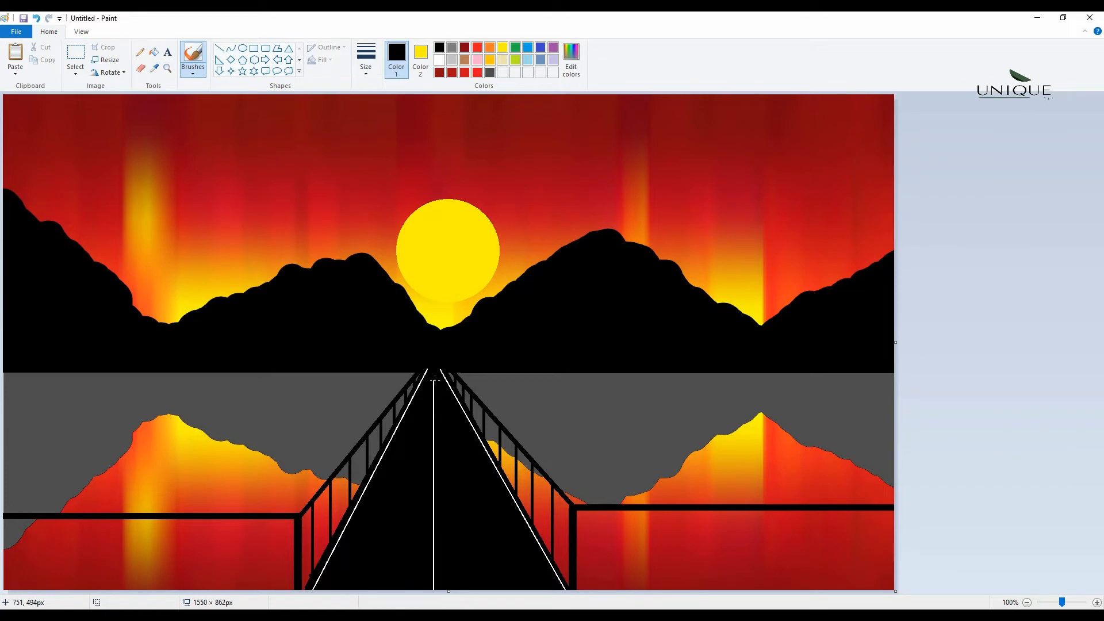
pyautogui.click(435, 392)
pyautogui.click(433, 413)
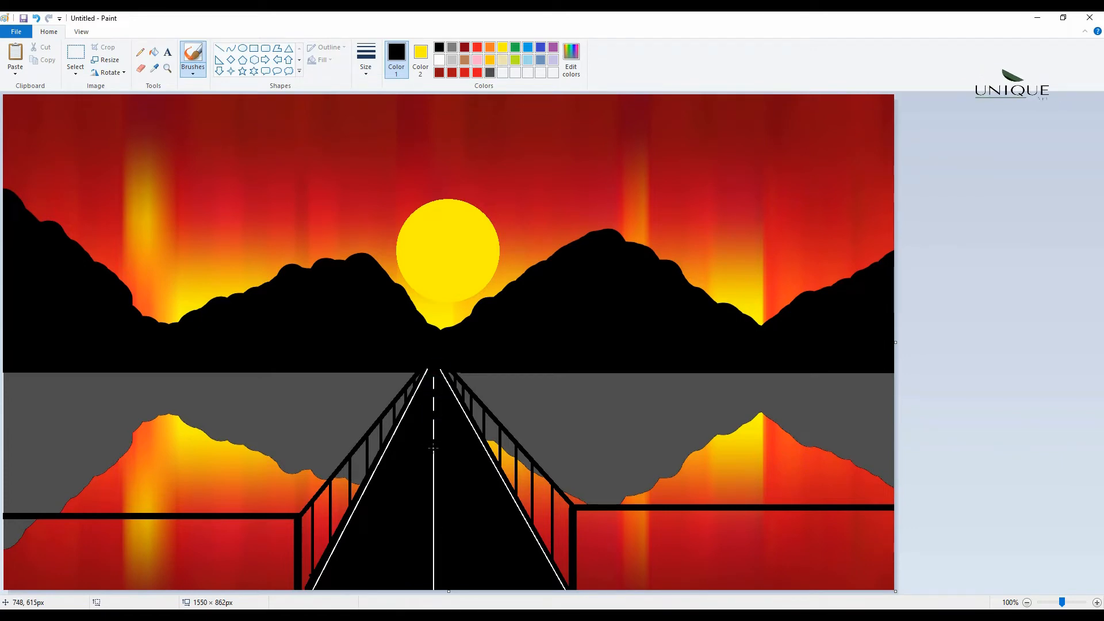
pyautogui.click(432, 523)
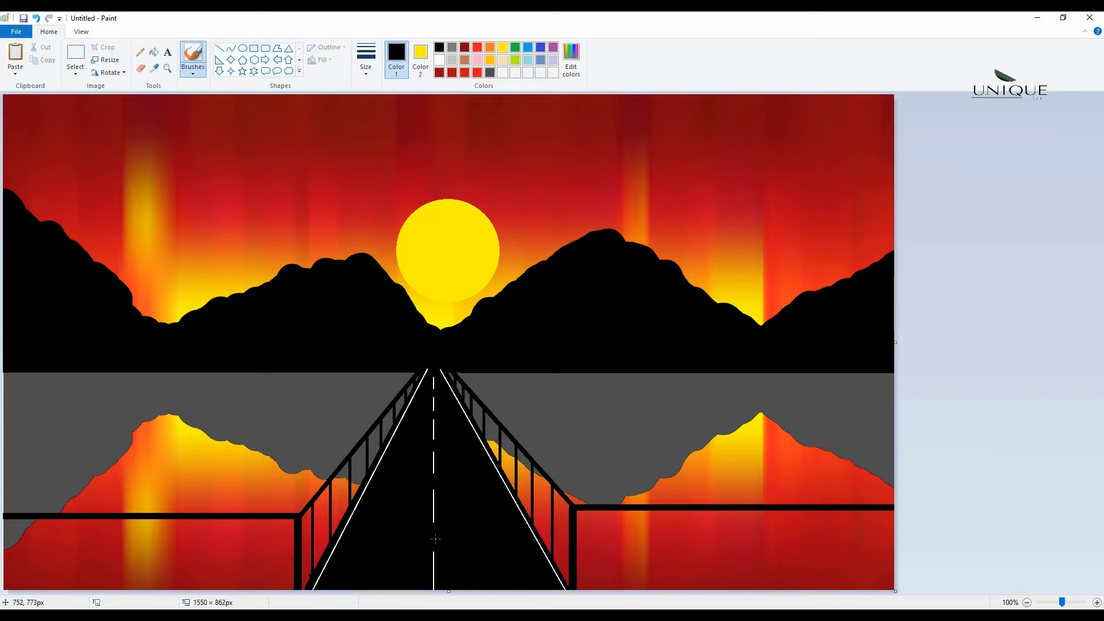
pyautogui.click(219, 48)
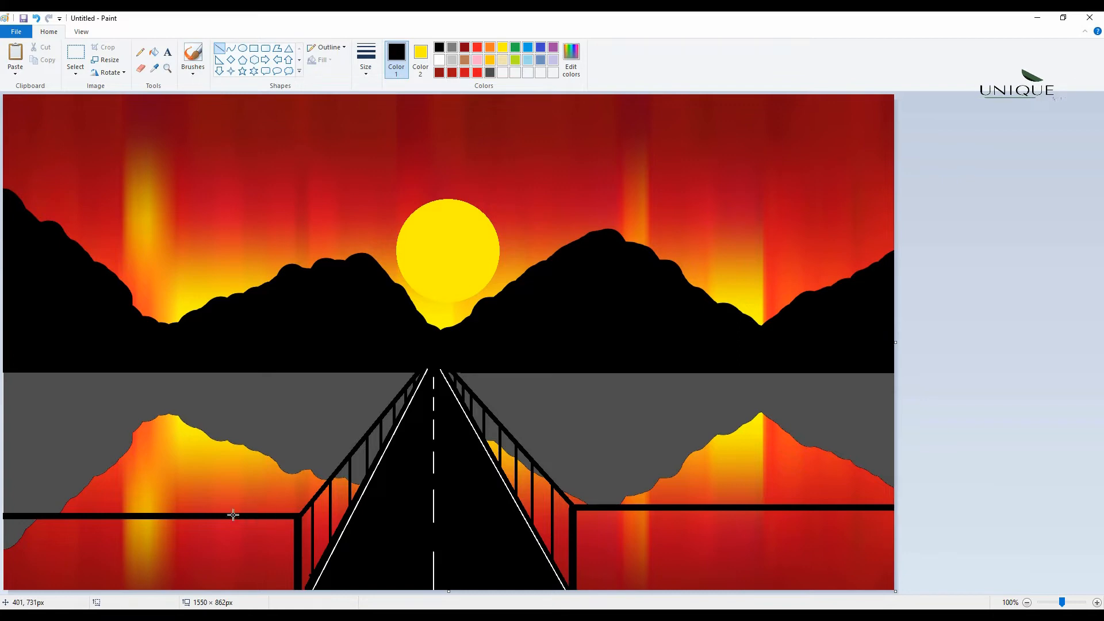
# Draw a vertical black baluster about 202 px tall under the left railing beside the road post, and thicken it.
pyautogui.moveTo(246, 516); pyautogui.dragTo(246, 590)
pyautogui.hotkey('ctrl', '+')
pyautogui.hotkey('ctrl', '+')
pyautogui.hotkey('ctrl', '+')
pyautogui.hotkey('ctrl', '+')
pyautogui.hotkey('ctrl', '+')
pyautogui.hotkey('ctrl', '+')
pyautogui.hotkey('ctrl', '+')
pyautogui.hotkey('ctrl', '+')
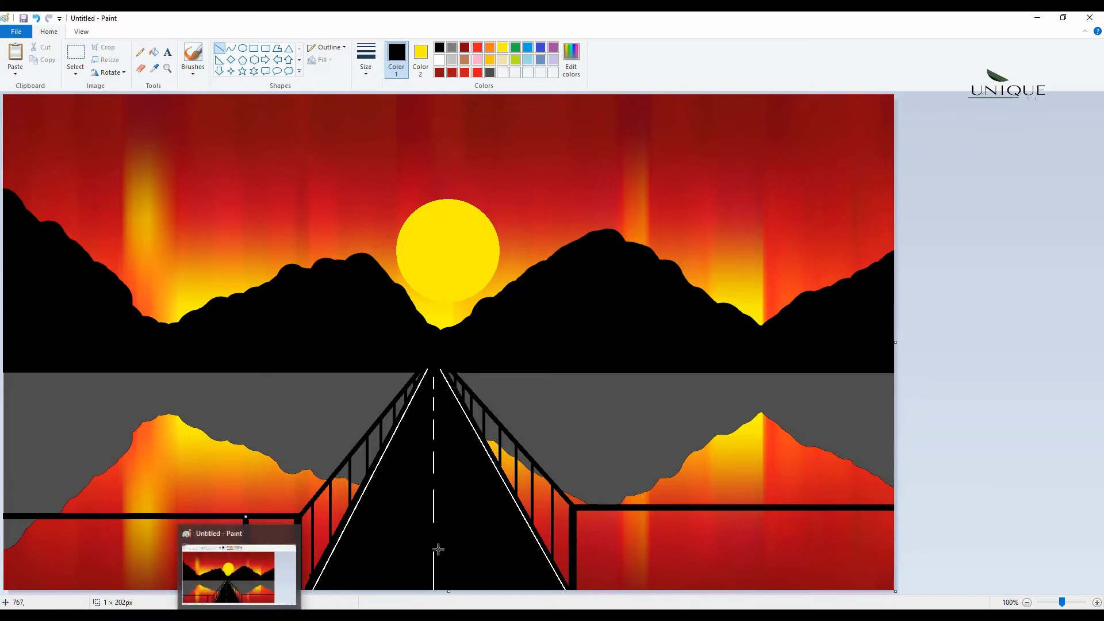
pyautogui.click(383, 547)
# Add two more thick black balusters of about 195 px under the left railing, spaced evenly toward the canvas's left edge.
pyautogui.moveTo(196, 517); pyautogui.dragTo(195, 603)
pyautogui.click(377, 573)
pyautogui.moveTo(140, 517); pyautogui.dragTo(140, 604)
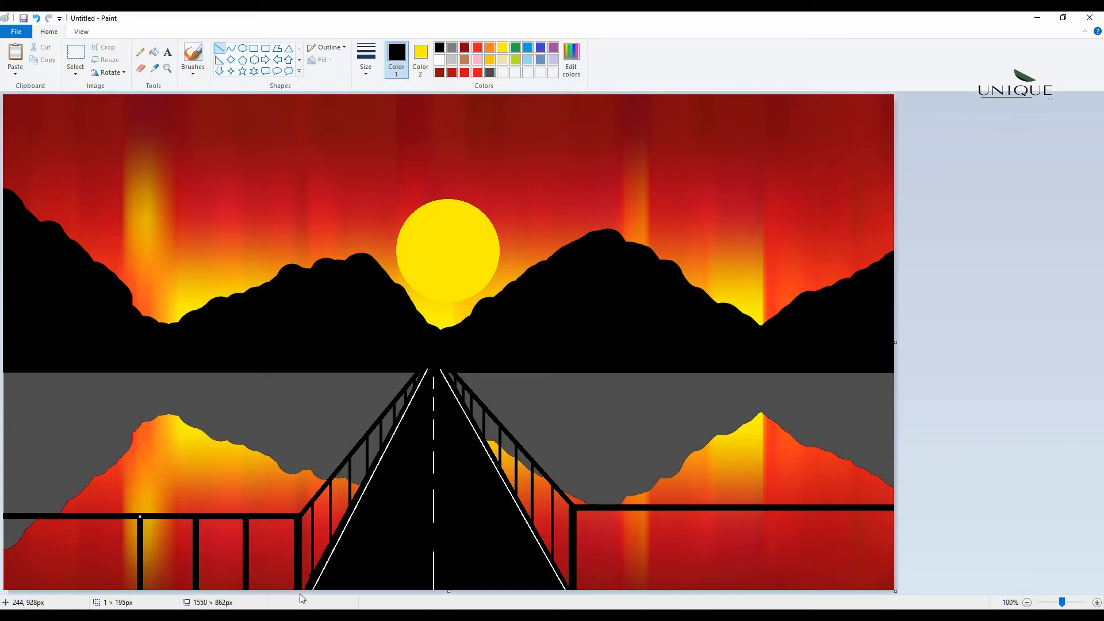
pyautogui.click(378, 570)
# Draw the last two thick black balusters under the left railing, ending close to the canvas's left edge.
pyautogui.moveTo(75, 517); pyautogui.dragTo(76, 605)
pyautogui.hotkey('ctrl', '+')
pyautogui.hotkey('ctrl', '+')
pyautogui.hotkey('ctrl', '+')
pyautogui.hotkey('ctrl', '+')
pyautogui.hotkey('ctrl', '+')
pyautogui.hotkey('ctrl', '+')
pyautogui.hotkey('ctrl', '+')
pyautogui.hotkey('ctrl', '+')
pyautogui.click(402, 560)
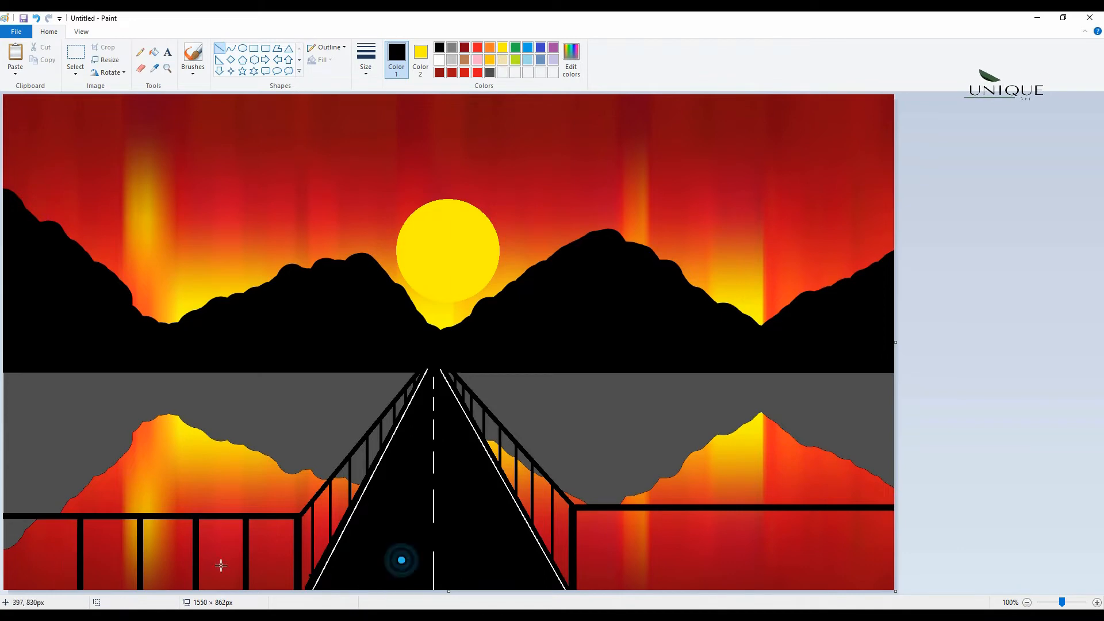
pyautogui.moveTo(23, 517); pyautogui.dragTo(23, 597)
# Draw five evenly spaced thick black balusters under the right railing, from the road post to the canvas's right edge.
pyautogui.moveTo(618, 510); pyautogui.dragTo(619, 607)
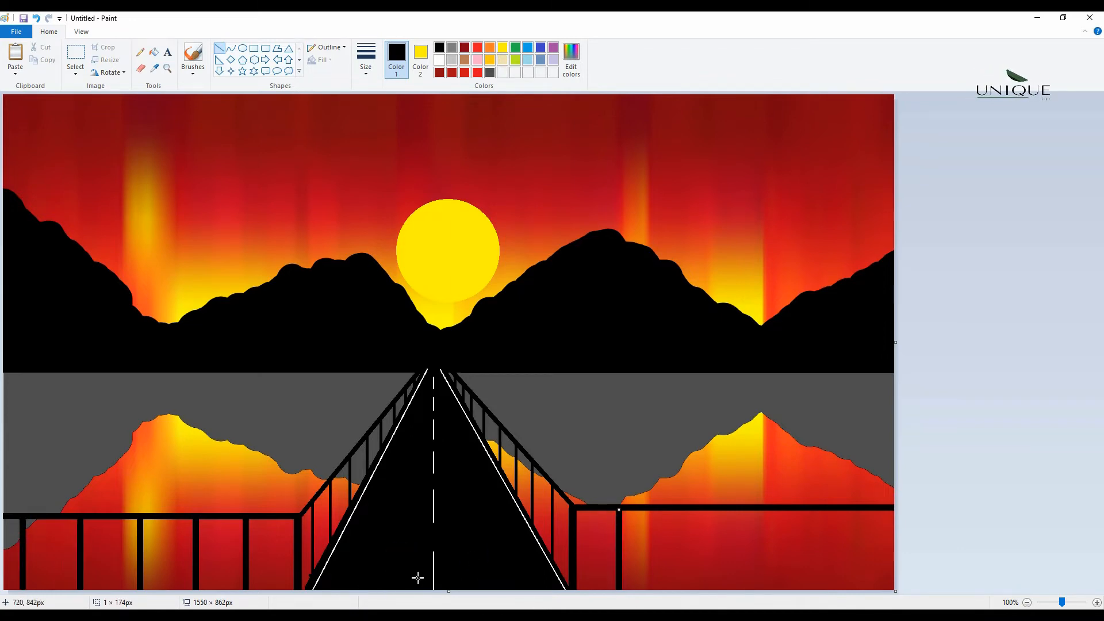
pyautogui.click(492, 572)
pyautogui.moveTo(676, 509); pyautogui.dragTo(676, 605)
pyautogui.click(493, 547)
pyautogui.moveTo(733, 511); pyautogui.dragTo(734, 604)
pyautogui.click(488, 568)
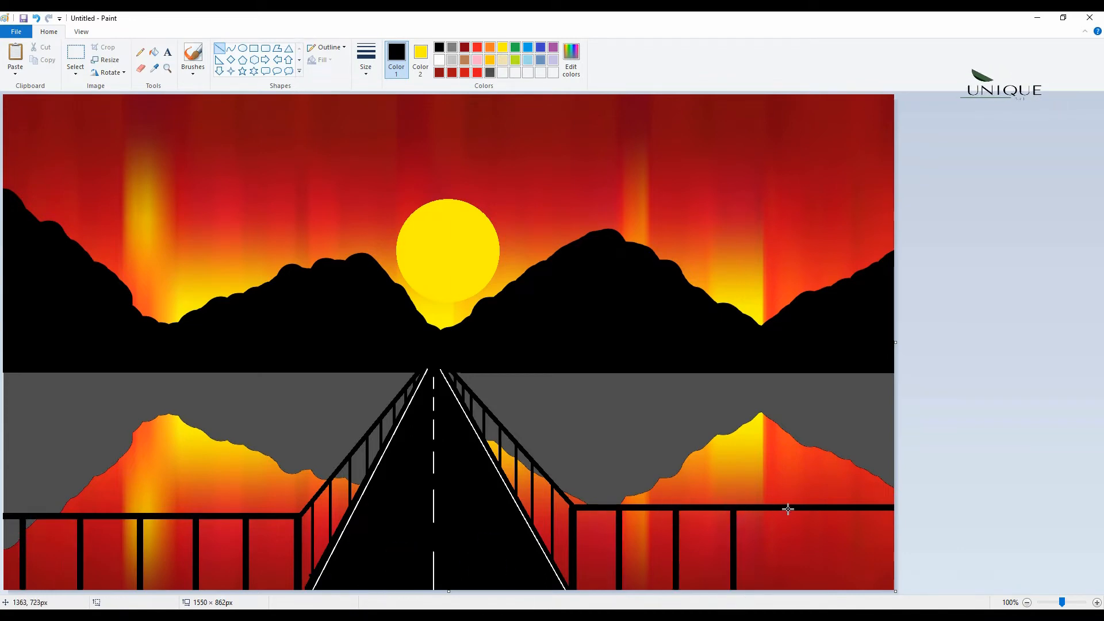
pyautogui.moveTo(789, 509); pyautogui.dragTo(790, 604)
pyautogui.click(477, 569)
pyautogui.moveTo(852, 509); pyautogui.dragTo(853, 604)
pyautogui.click(501, 570)
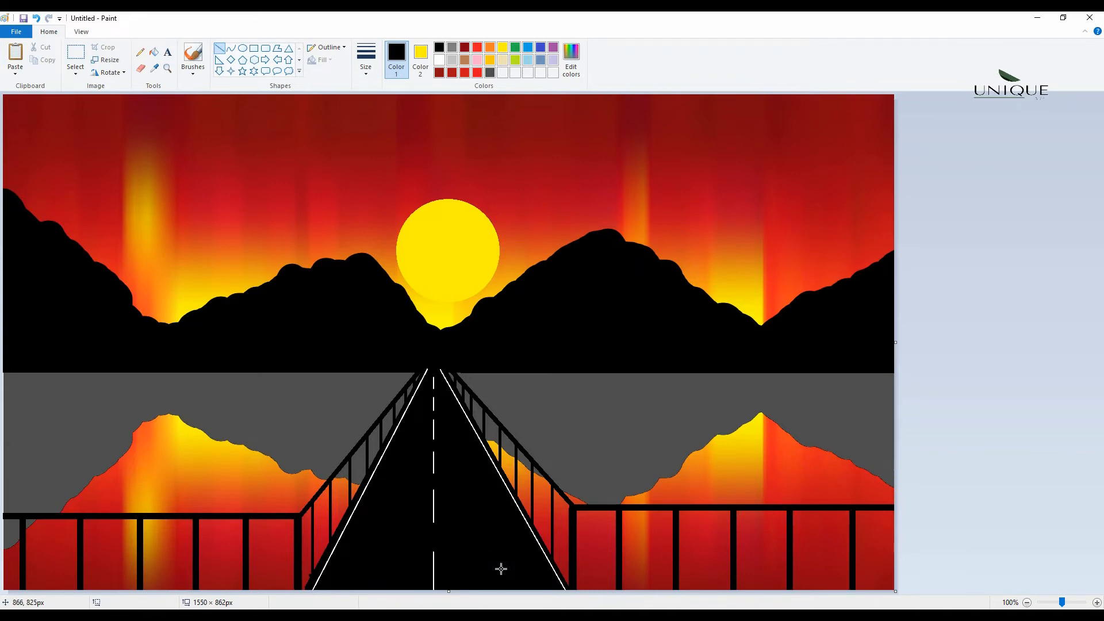
# Draw a black curve of about 153 × 634 px as a tree trunk, bent toward the canvas's right edge.
pyautogui.click(193, 68)
pyautogui.click(193, 90)
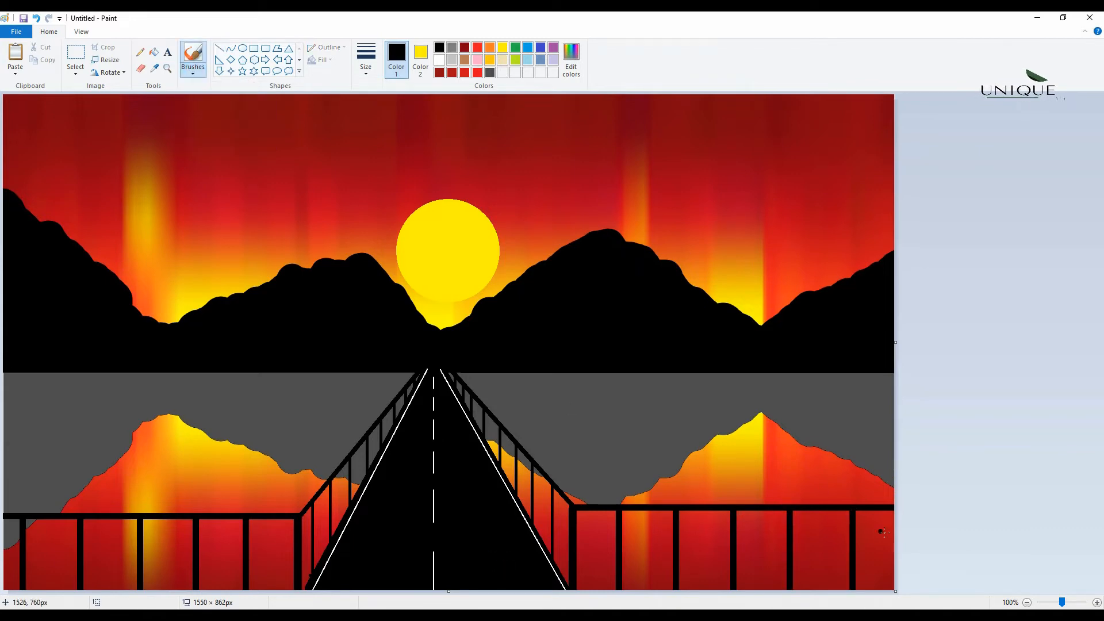
pyautogui.click(231, 49)
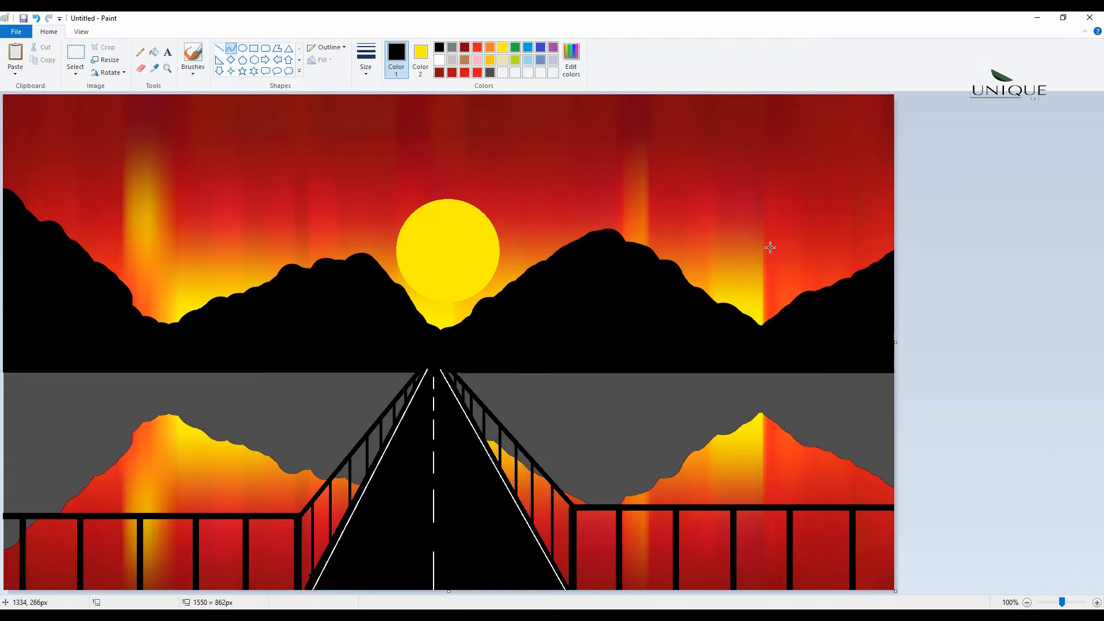
pyautogui.moveTo(807, 251)
pyautogui.mouseDown()
pyautogui.moveTo(868, 420)
pyautogui.moveTo(895, 615)
pyautogui.mouseUp()
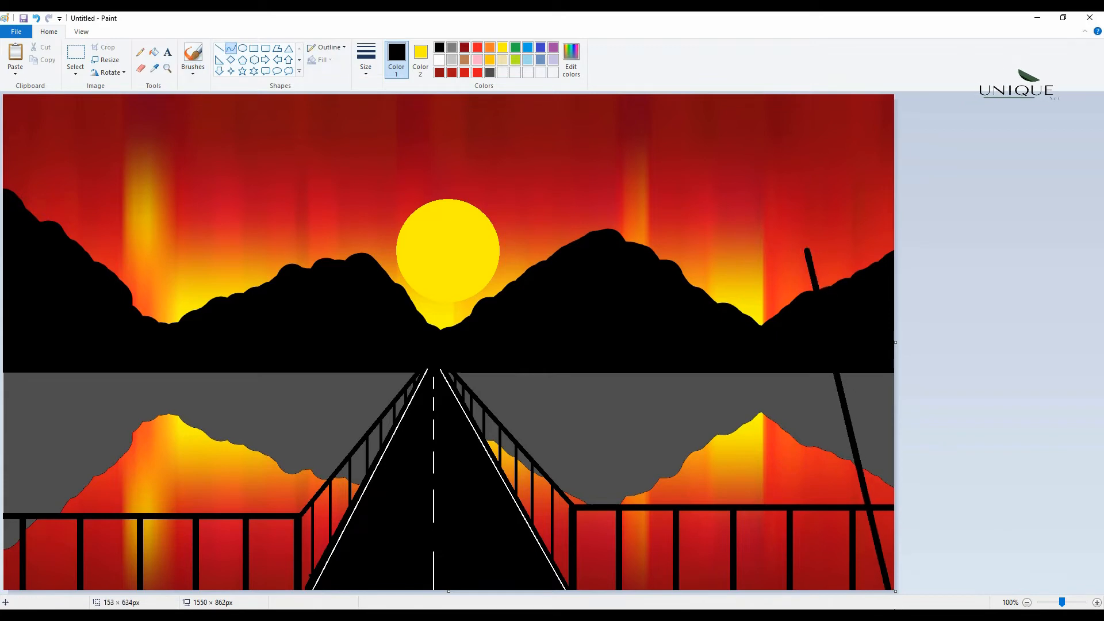
pyautogui.moveTo(825, 404); pyautogui.dragTo(888, 316)
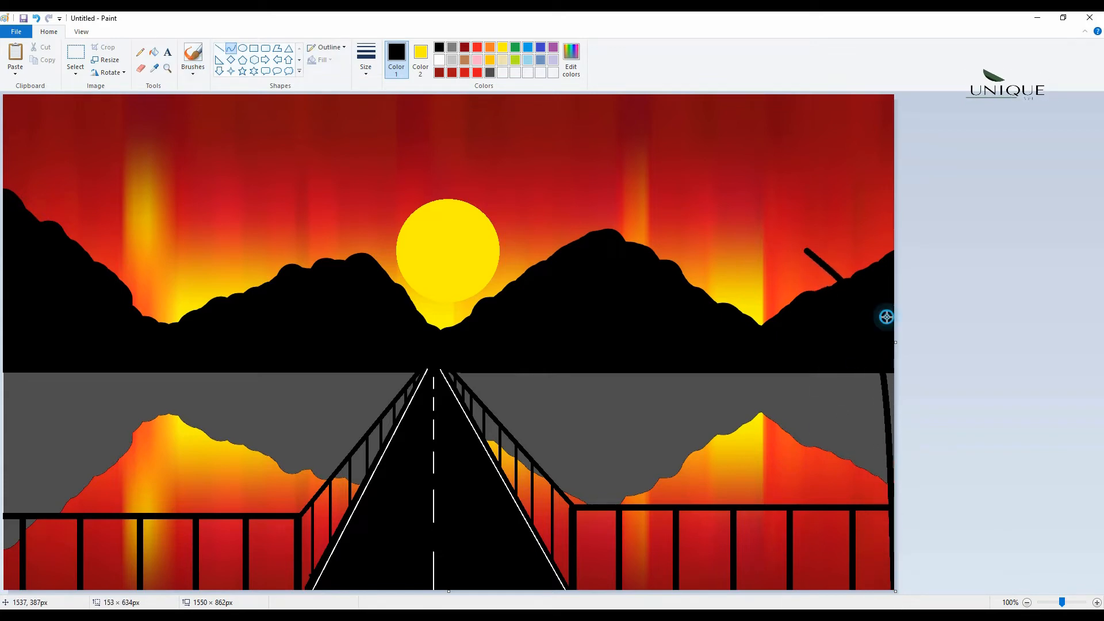
# Thicken the trunk along the canvas's right edge with black brush strokes, and reinforce its upper limb with another curve.
pyautogui.click(193, 74)
pyautogui.click(194, 94)
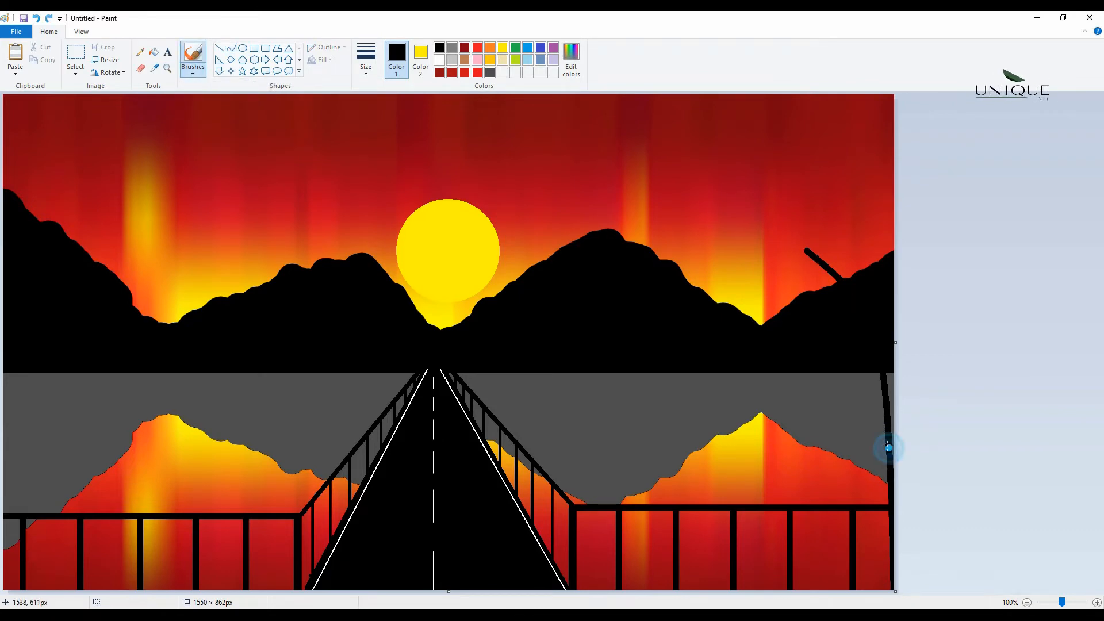
pyautogui.click(886, 441)
pyautogui.moveTo(891, 413)
pyautogui.mouseDown()
pyautogui.moveTo(888, 439)
pyautogui.moveTo(890, 381)
pyautogui.mouseUp()
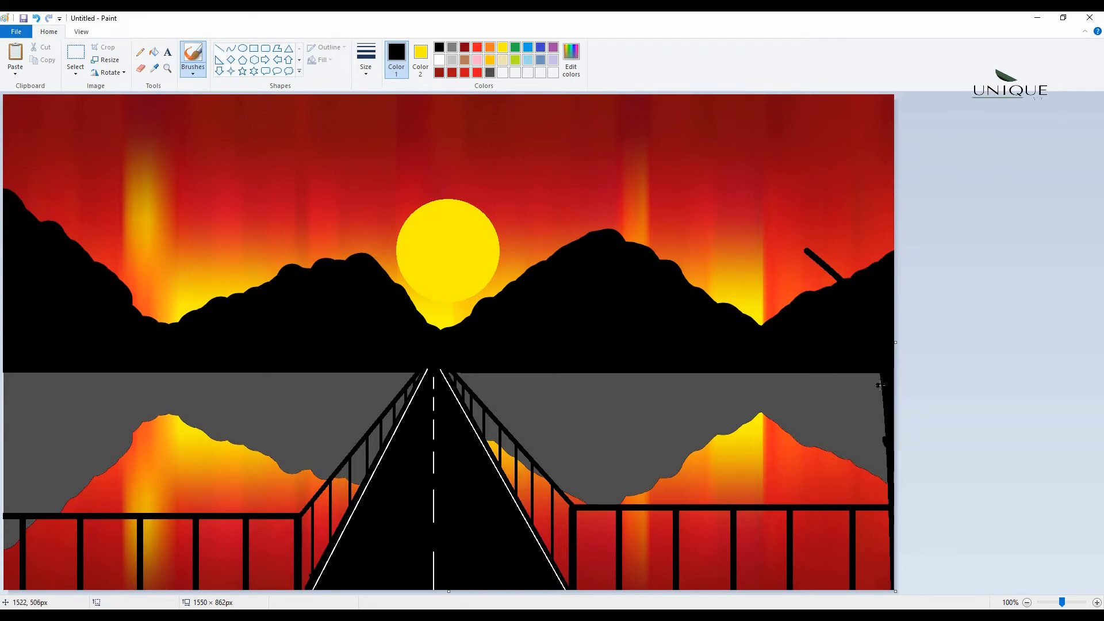
pyautogui.click(230, 48)
pyautogui.moveTo(804, 248)
pyautogui.mouseDown()
pyautogui.moveTo(878, 456)
pyautogui.moveTo(884, 403)
pyautogui.moveTo(855, 382)
pyautogui.moveTo(888, 331)
pyautogui.mouseUp()
pyautogui.click(956, 340)
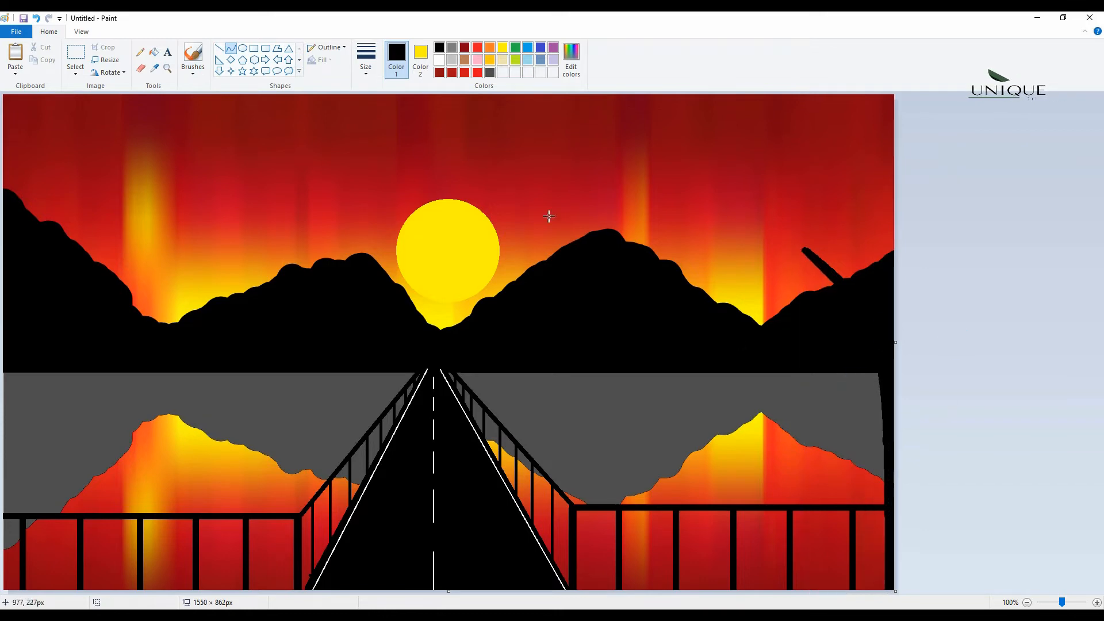
# Draw a curved black branch from the trunk over the grey reflection, and brush on twigs extending it to the left.
pyautogui.moveTo(800, 383); pyautogui.dragTo(891, 590)
pyautogui.moveTo(883, 506)
pyautogui.mouseDown()
pyautogui.moveTo(871, 385)
pyautogui.moveTo(891, 390)
pyautogui.moveTo(892, 406)
pyautogui.mouseUp()
pyautogui.click(1029, 404)
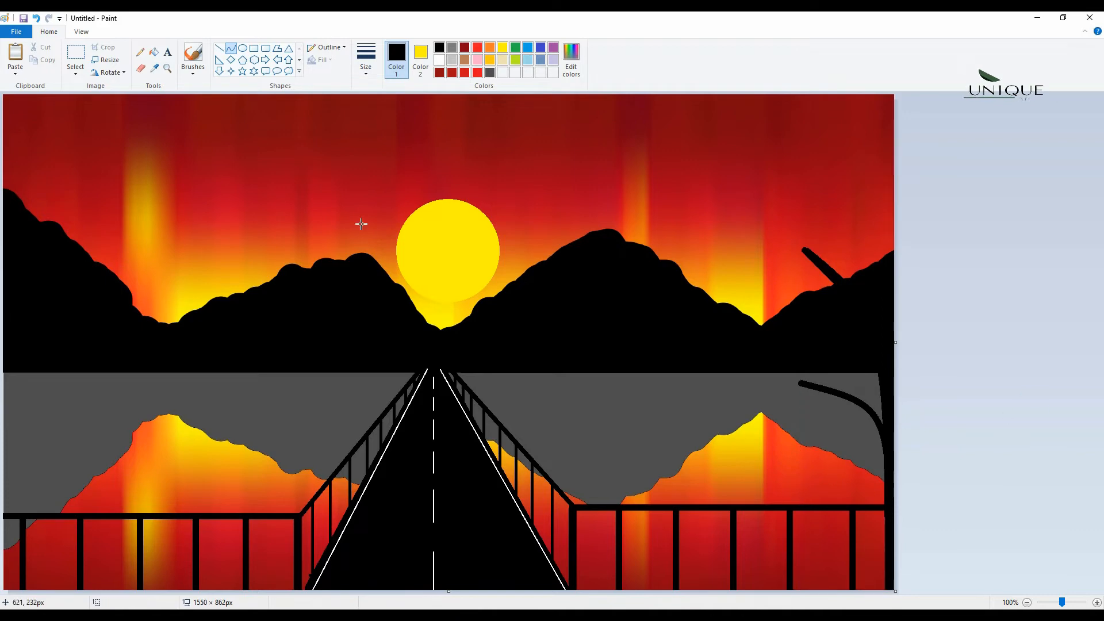
pyautogui.click(192, 73)
pyautogui.click(194, 89)
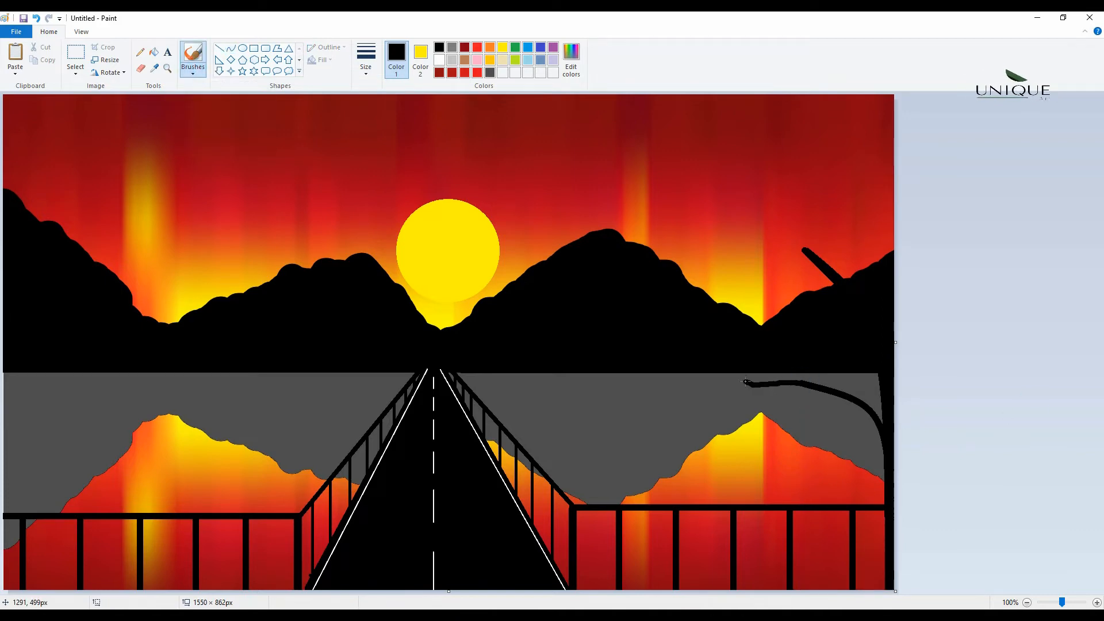
pyautogui.moveTo(871, 416)
pyautogui.mouseDown()
pyautogui.moveTo(822, 410)
pyautogui.moveTo(741, 438)
pyautogui.mouseUp()
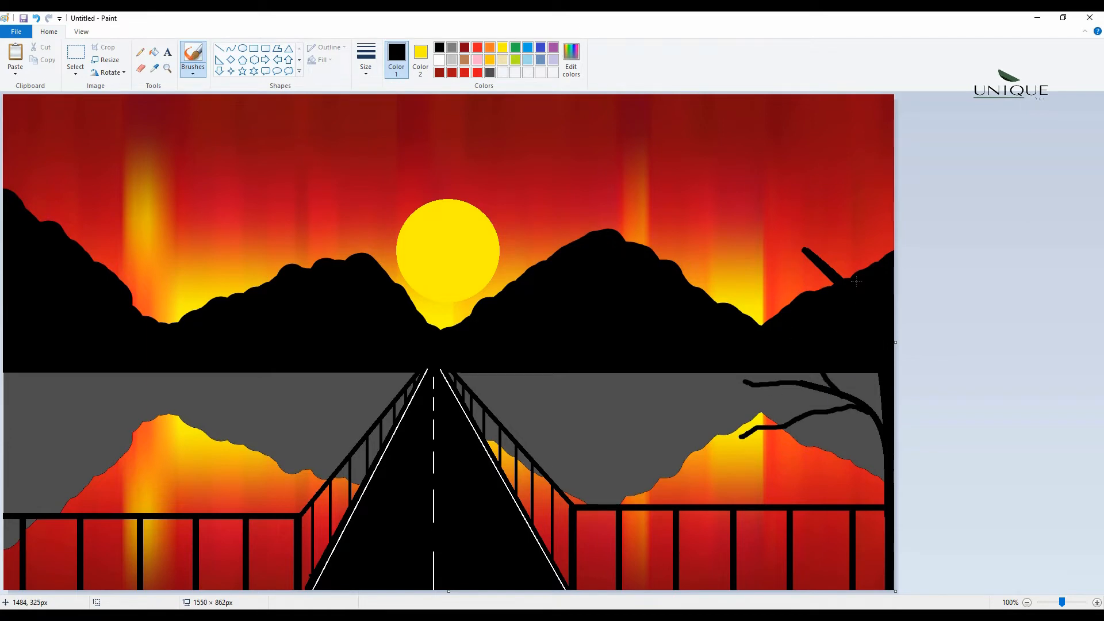
# Brush black branches fanning up and left from the tree into the red sky above the right mountain.
pyautogui.moveTo(803, 249); pyautogui.dragTo(742, 232)
pyautogui.moveTo(836, 280); pyautogui.dragTo(740, 294)
pyautogui.moveTo(868, 269)
pyautogui.mouseDown()
pyautogui.moveTo(860, 227)
pyautogui.moveTo(893, 156)
pyautogui.mouseUp()
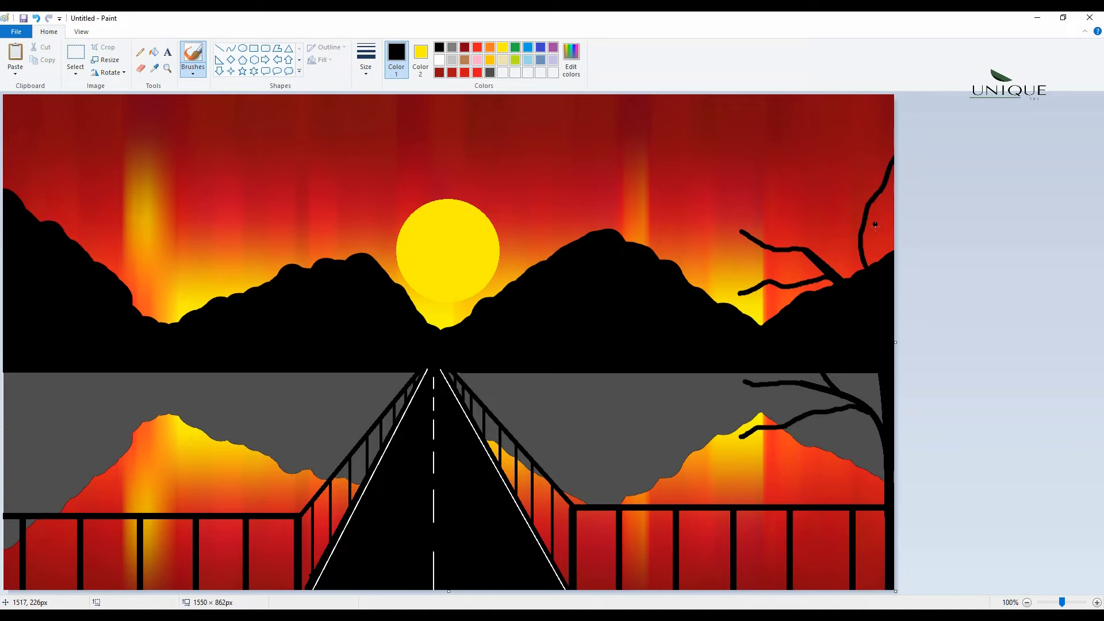
pyautogui.moveTo(862, 266); pyautogui.dragTo(893, 207)
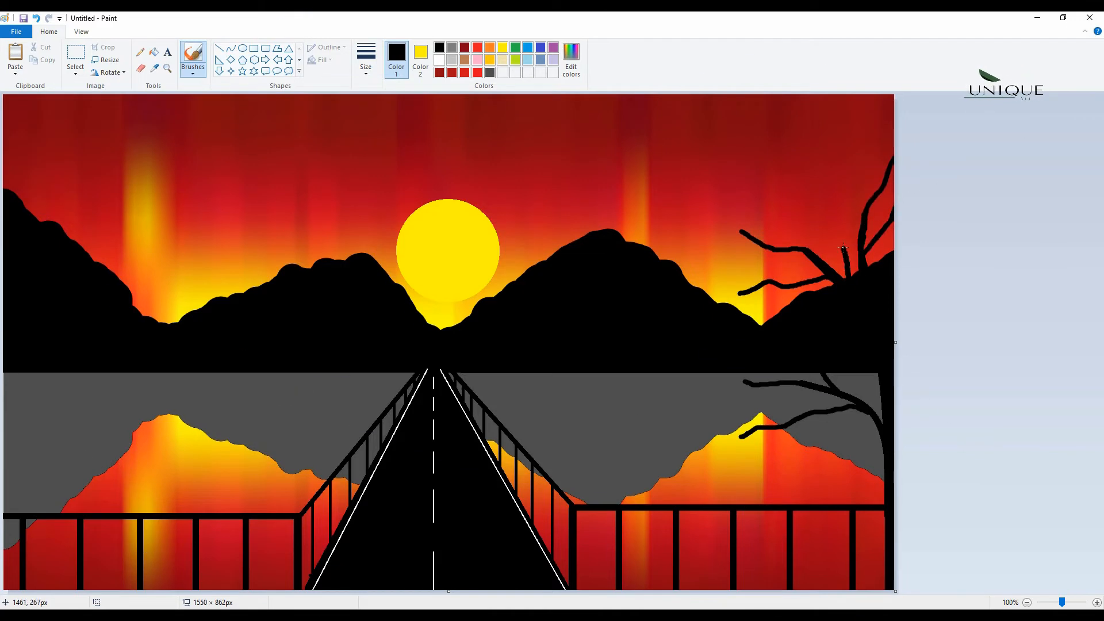
pyautogui.moveTo(844, 249); pyautogui.dragTo(801, 181)
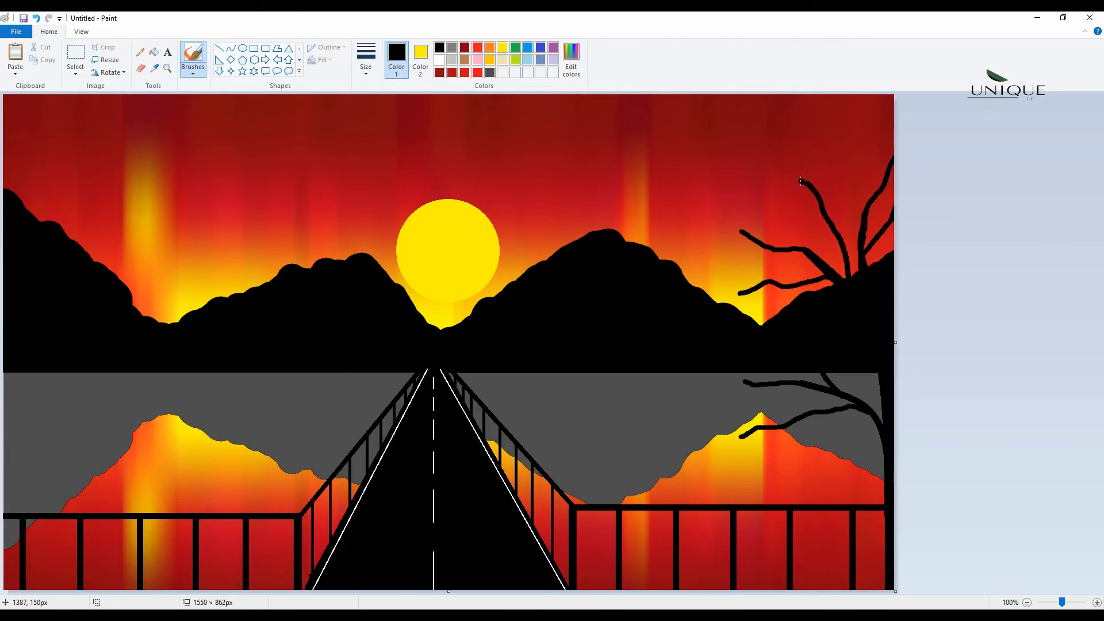
pyautogui.moveTo(843, 250); pyautogui.dragTo(760, 198)
pyautogui.moveTo(831, 225)
pyautogui.mouseDown()
pyautogui.moveTo(820, 173)
pyautogui.moveTo(855, 219)
pyautogui.moveTo(839, 154)
pyautogui.mouseUp()
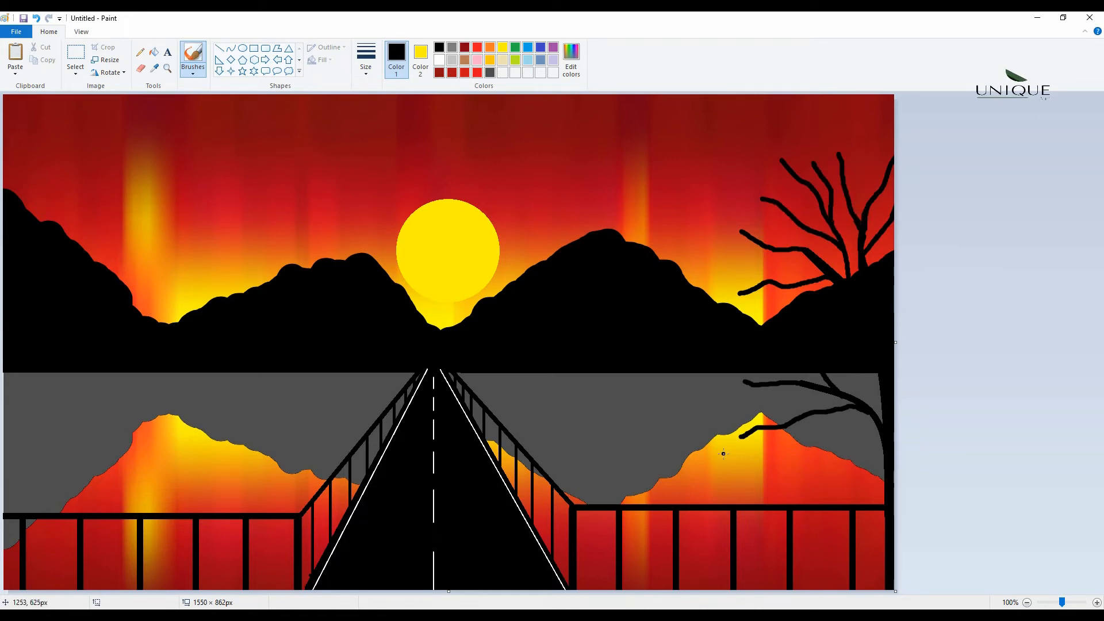
# Draw filled black leaves with the Pencil along the lowest branch over the reflection.
pyautogui.click(140, 53)
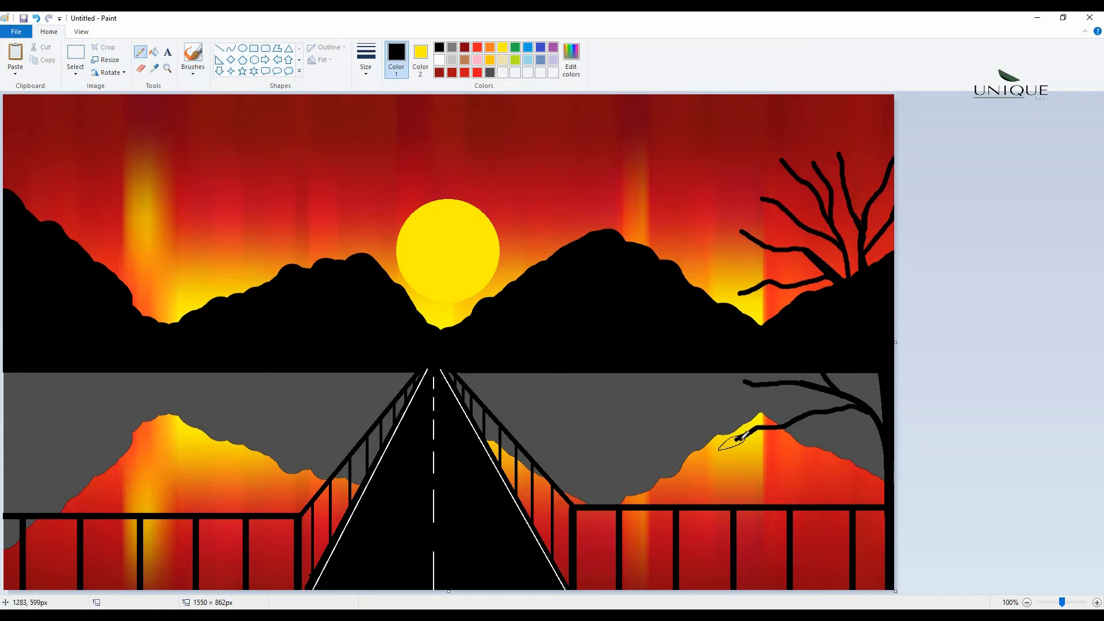
pyautogui.moveTo(731, 444); pyautogui.dragTo(752, 427)
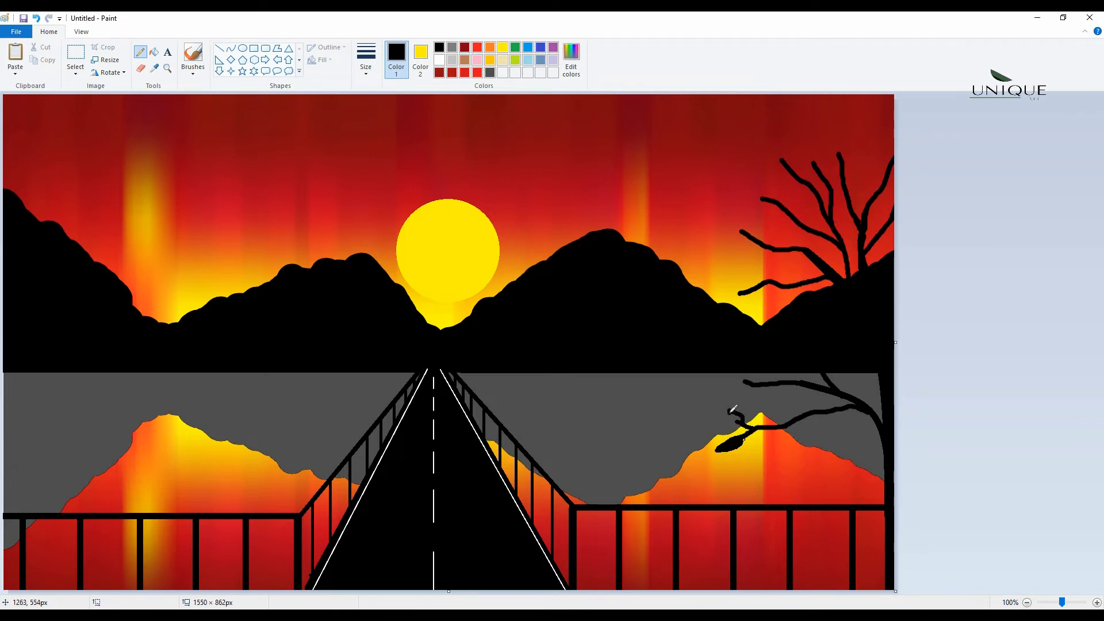
pyautogui.moveTo(750, 431); pyautogui.dragTo(750, 460)
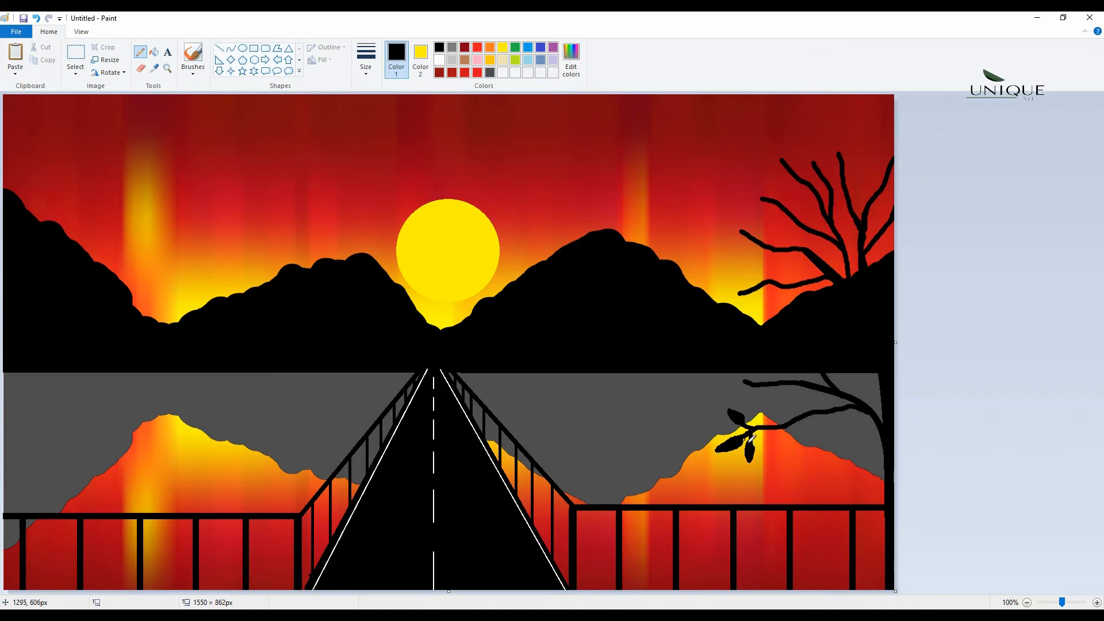
pyautogui.moveTo(755, 415)
pyautogui.mouseDown()
pyautogui.moveTo(770, 424)
pyautogui.moveTo(751, 406)
pyautogui.moveTo(762, 450)
pyautogui.mouseUp()
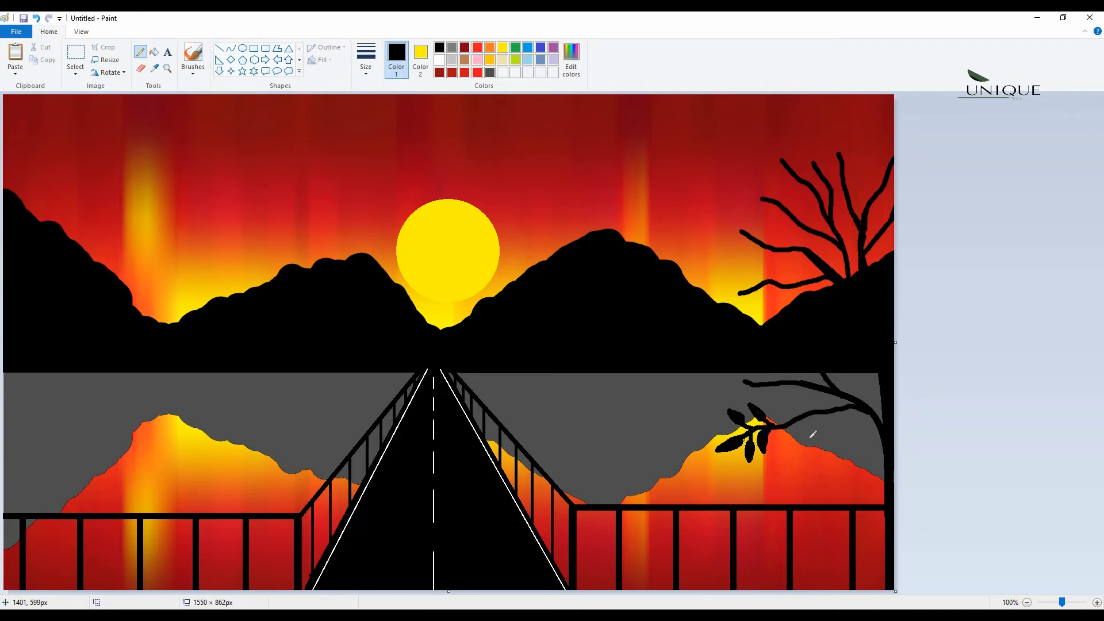
pyautogui.moveTo(808, 440)
pyautogui.mouseDown()
pyautogui.moveTo(839, 409)
pyautogui.moveTo(805, 451)
pyautogui.moveTo(812, 430)
pyautogui.moveTo(797, 428)
pyautogui.moveTo(827, 416)
pyautogui.moveTo(833, 437)
pyautogui.moveTo(828, 422)
pyautogui.moveTo(802, 392)
pyautogui.mouseUp()
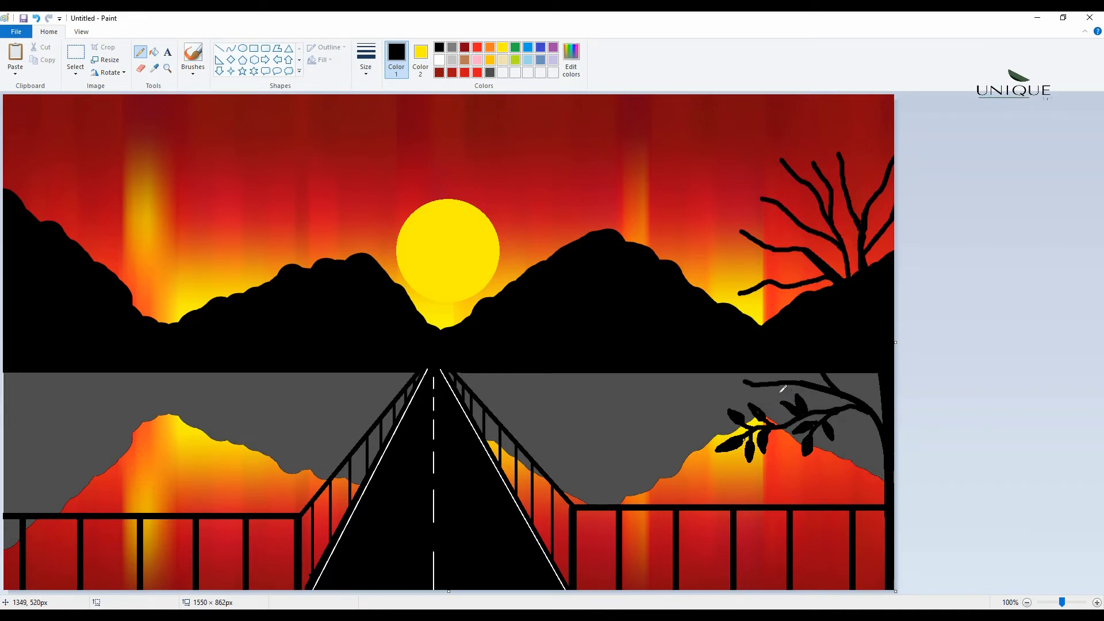
# Undo the last four leaf strokes and redraw the black leaves above the middle of the lowest branch.
pyautogui.hotkey('ctrl', 'z')
pyautogui.hotkey('ctrl', 'z')
pyautogui.hotkey('ctrl', 'z')
pyautogui.hotkey('ctrl', 'z')
pyautogui.moveTo(821, 410); pyautogui.dragTo(773, 391)
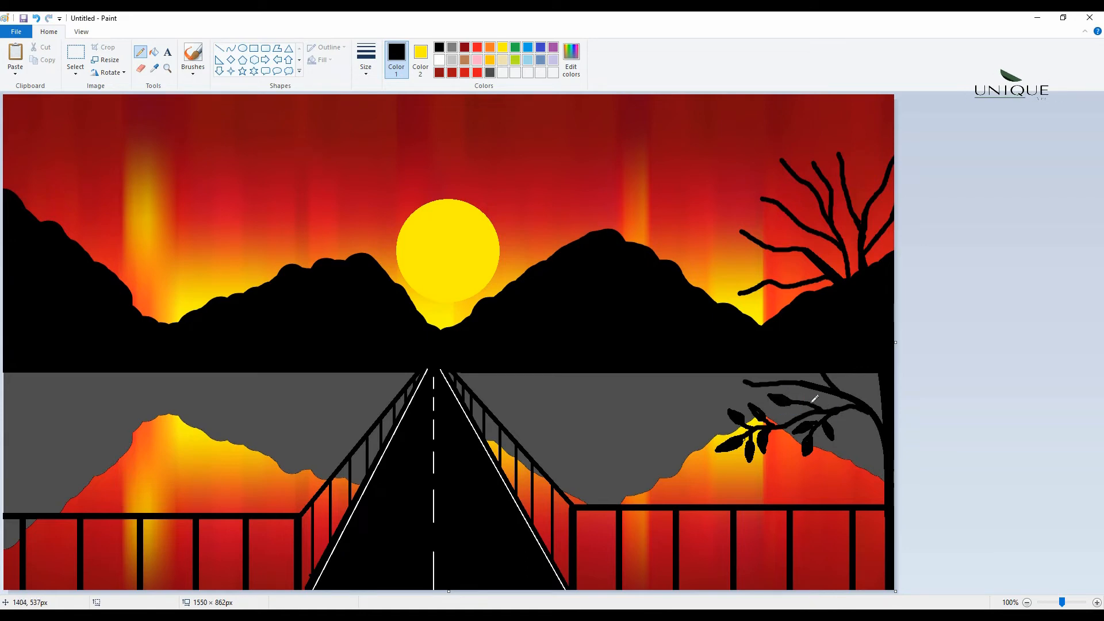
pyautogui.moveTo(804, 402); pyautogui.dragTo(796, 410)
# Pencil black leaves along the upper branch just below the horizon, continuing to the trunk.
pyautogui.moveTo(753, 381)
pyautogui.mouseDown()
pyautogui.moveTo(734, 375)
pyautogui.moveTo(748, 370)
pyautogui.mouseUp()
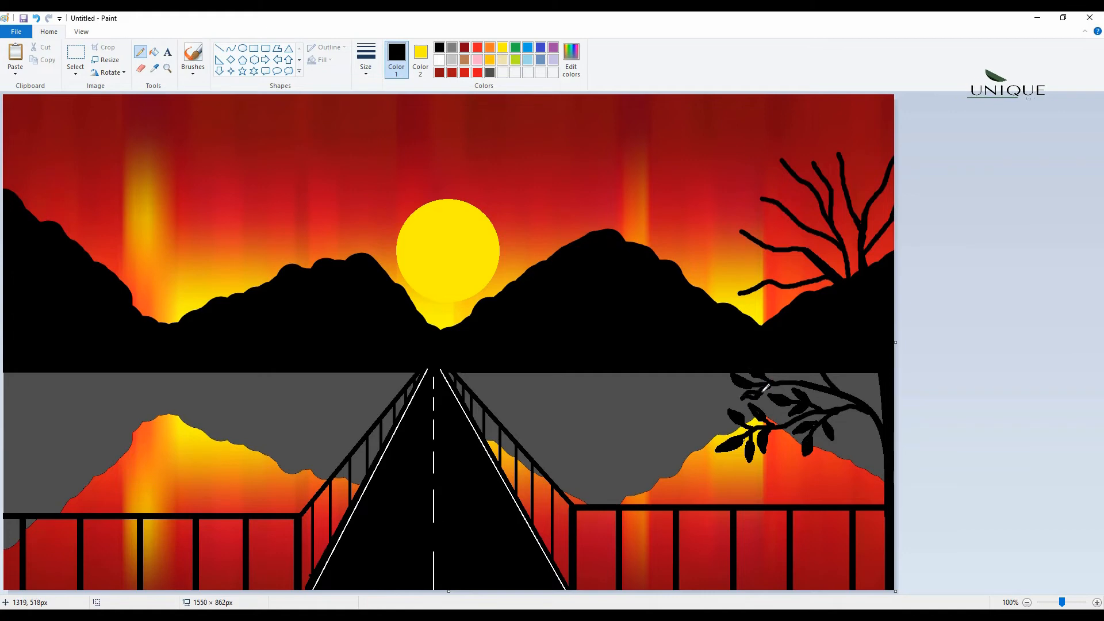
pyautogui.moveTo(818, 387); pyautogui.dragTo(793, 374)
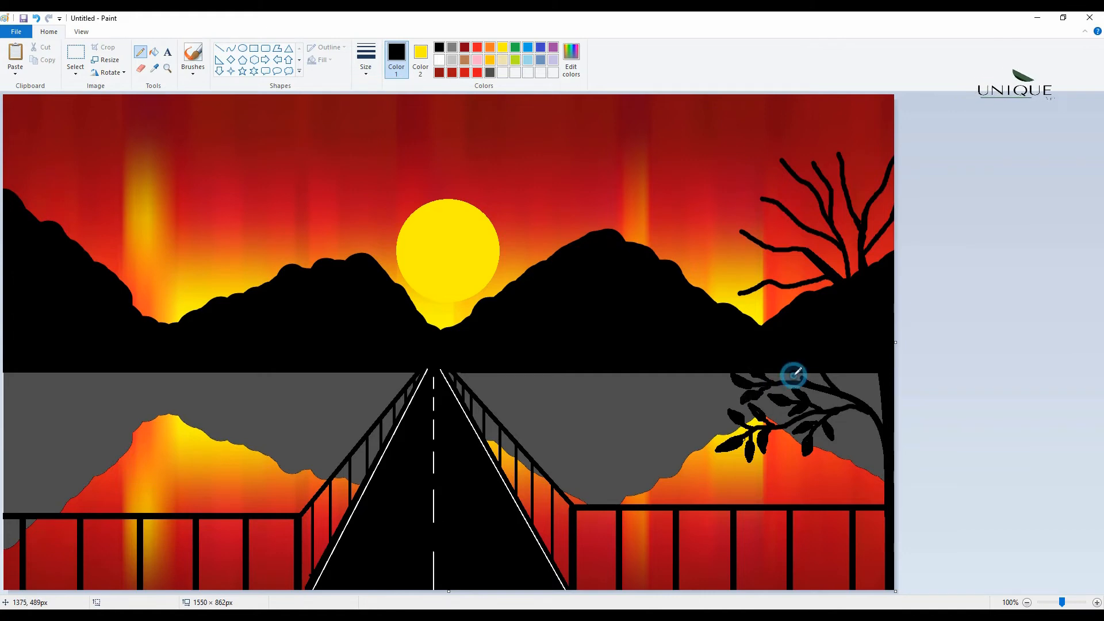
pyautogui.moveTo(857, 384)
pyautogui.mouseDown()
pyautogui.moveTo(885, 430)
pyautogui.moveTo(850, 378)
pyautogui.moveTo(859, 391)
pyautogui.mouseUp()
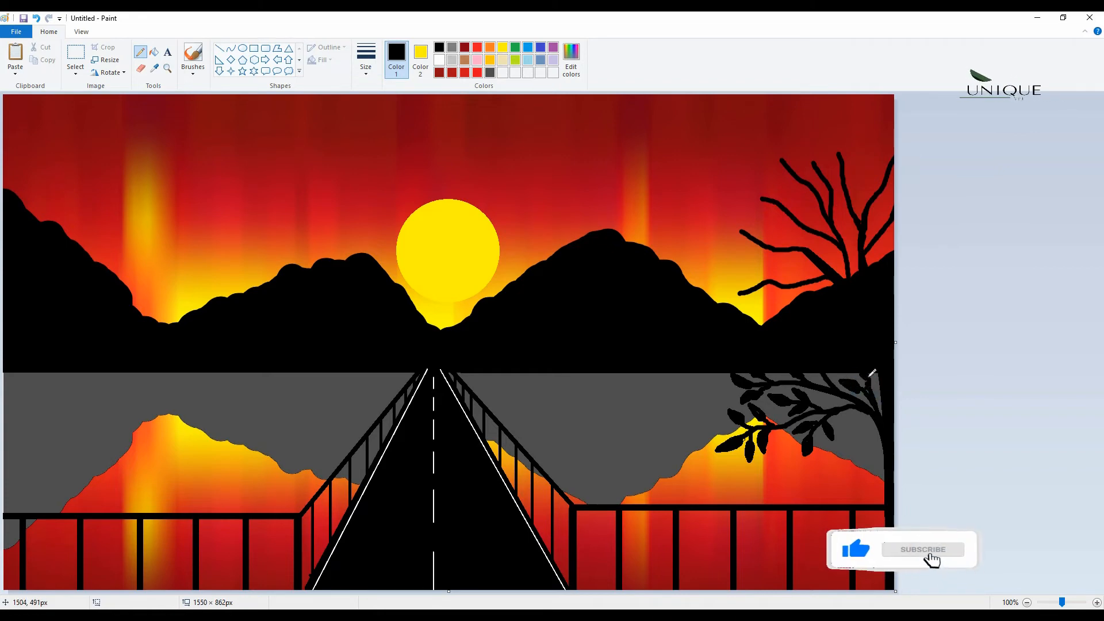
# Pencil black leaves along the lowest sky branch and around the tip of the branch above it on the tree over the right mountain.
pyautogui.moveTo(742, 292)
pyautogui.mouseDown()
pyautogui.moveTo(730, 296)
pyautogui.moveTo(758, 301)
pyautogui.moveTo(735, 271)
pyautogui.mouseUp()
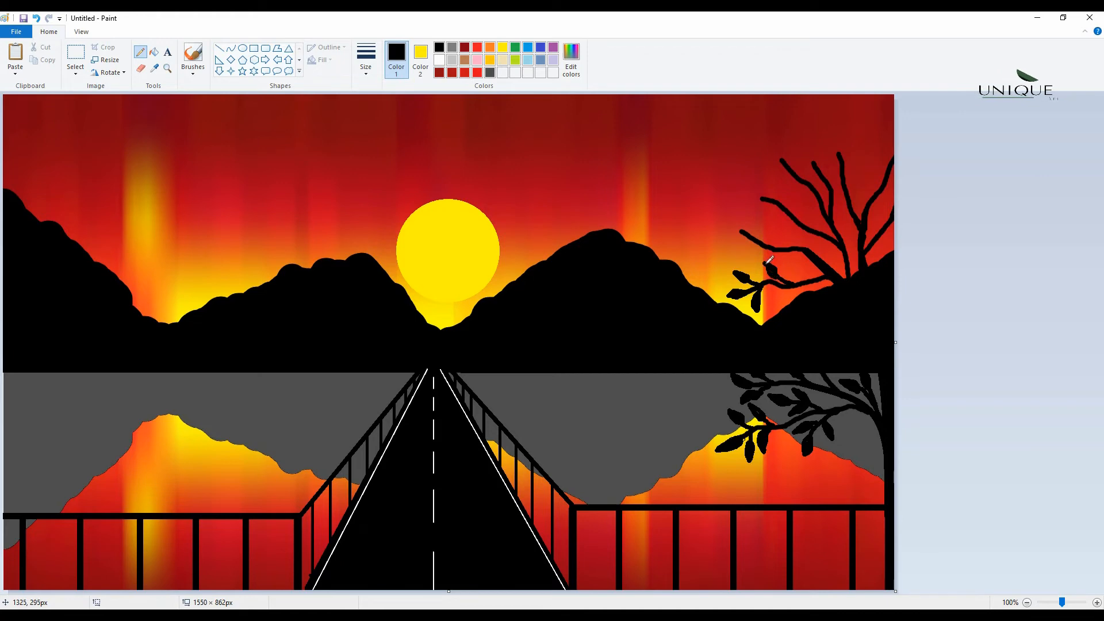
pyautogui.moveTo(771, 291); pyautogui.dragTo(808, 276)
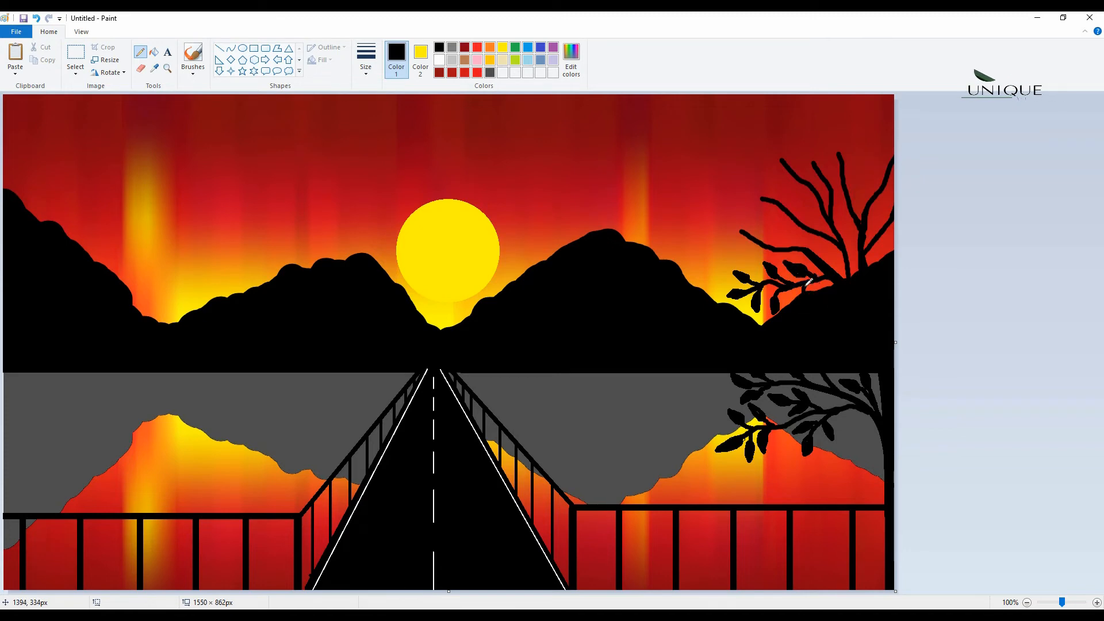
pyautogui.moveTo(740, 231)
pyautogui.mouseDown()
pyautogui.moveTo(709, 217)
pyautogui.moveTo(746, 228)
pyautogui.mouseUp()
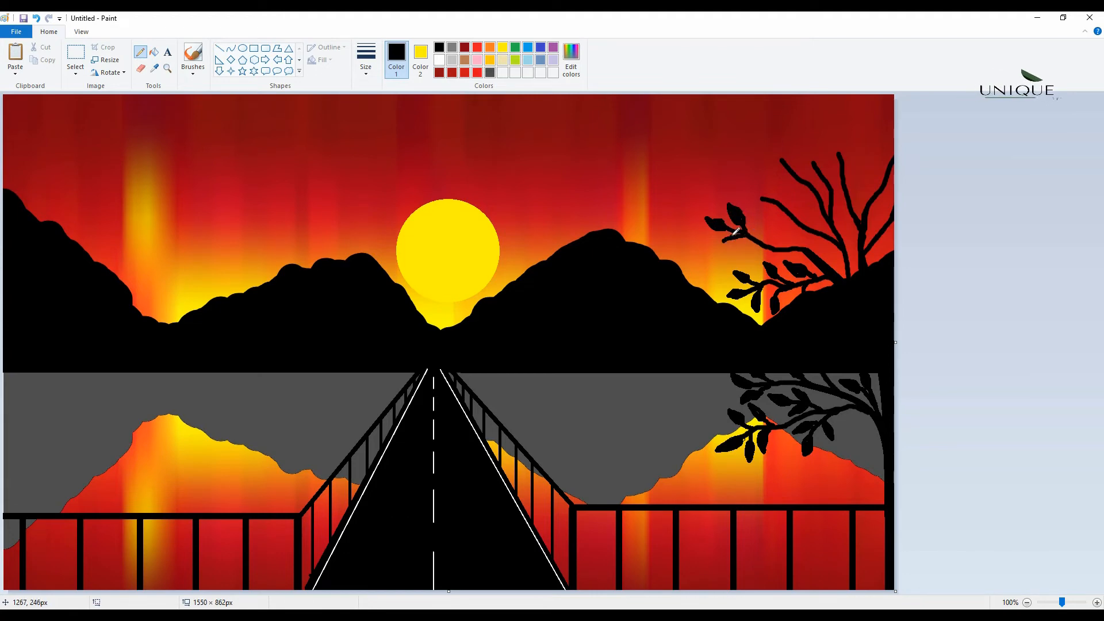
pyautogui.moveTo(736, 231)
pyautogui.mouseDown()
pyautogui.moveTo(720, 247)
pyautogui.moveTo(742, 233)
pyautogui.mouseUp()
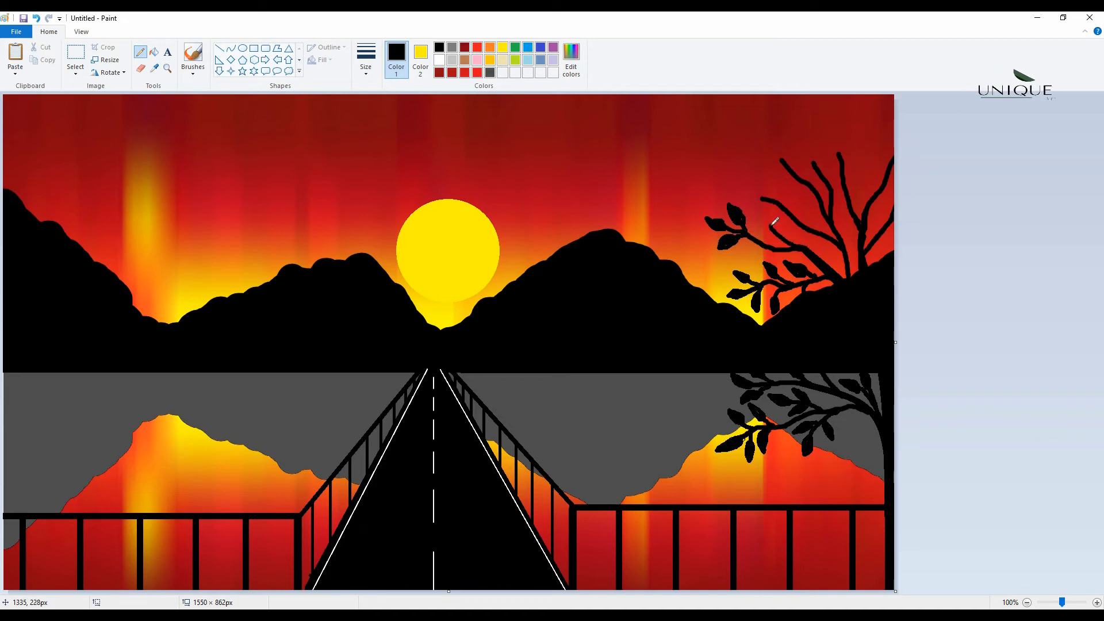
# Pencil black leaves along the remaining upper branches of the tree, out to the canvas's right edge.
pyautogui.moveTo(771, 226)
pyautogui.mouseDown()
pyautogui.moveTo(759, 213)
pyautogui.moveTo(771, 227)
pyautogui.mouseUp()
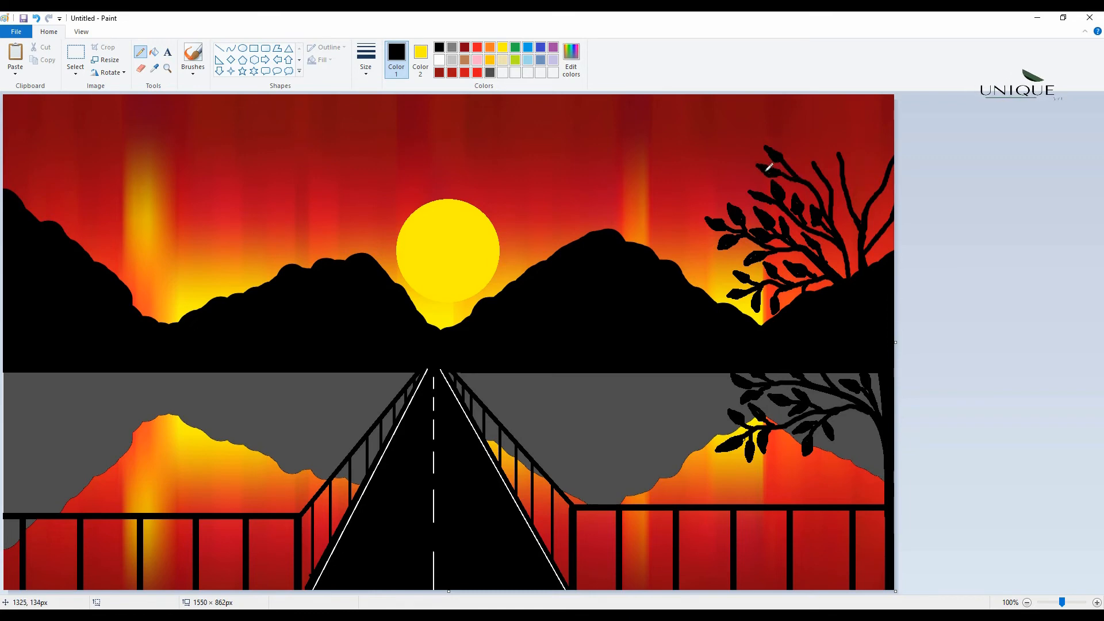
pyautogui.moveTo(809, 164)
pyautogui.mouseDown()
pyautogui.moveTo(825, 180)
pyautogui.moveTo(811, 172)
pyautogui.moveTo(828, 186)
pyautogui.moveTo(823, 154)
pyautogui.mouseUp()
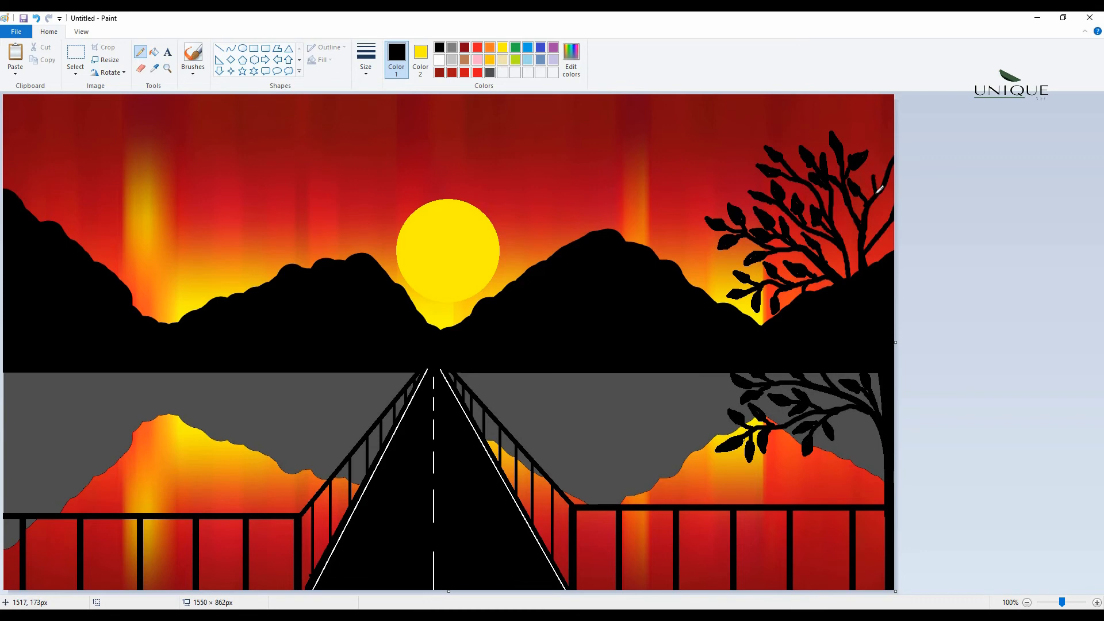
pyautogui.click(870, 207)
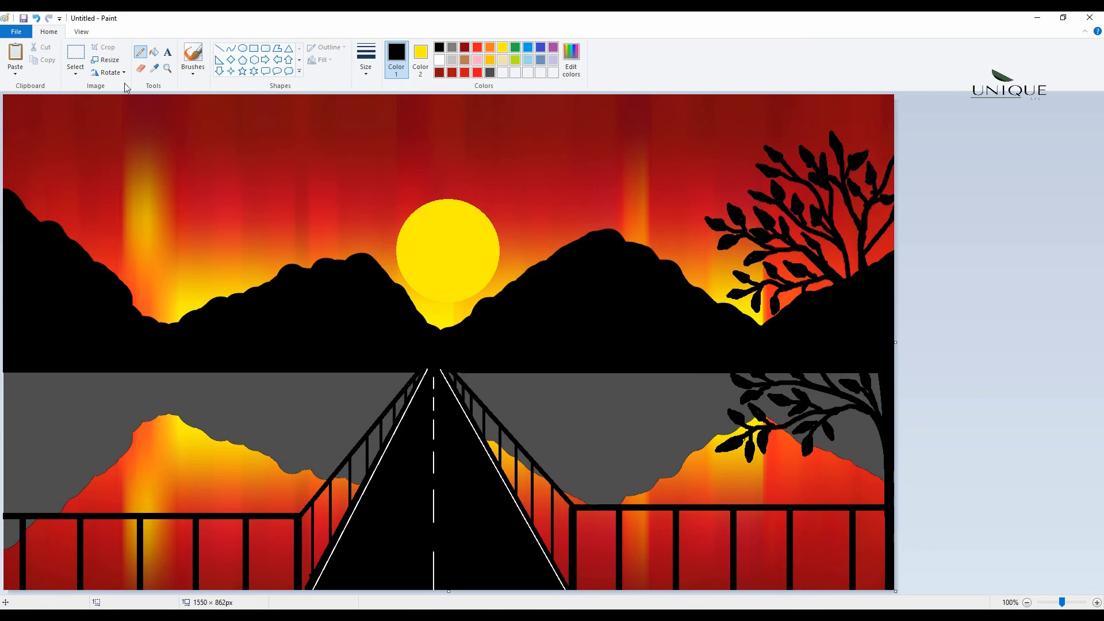
# Draw a thick black curve for a leaning palm trunk, from the sky above the left mountain's slope down to the canvas's left edge.
pyautogui.moveTo(48, 271); pyautogui.dragTo(1, 618)
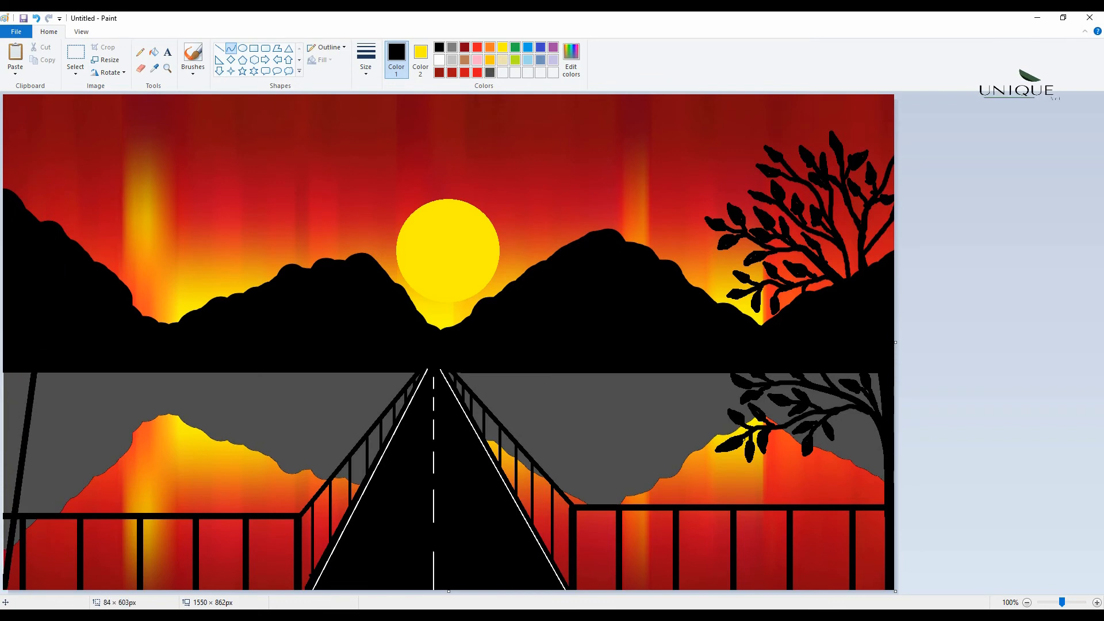
pyautogui.hotkey('ctrl', 'z')
pyautogui.moveTo(155, 203)
pyautogui.mouseDown()
pyautogui.moveTo(25, 472)
pyautogui.moveTo(1, 589)
pyautogui.mouseUp()
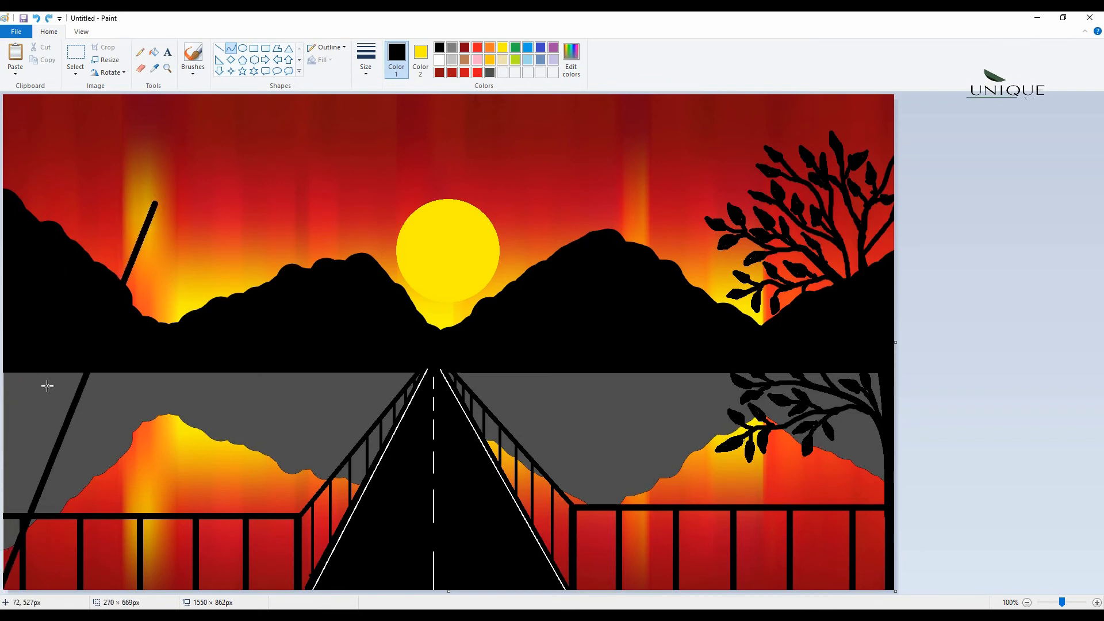
pyautogui.moveTo(46, 386)
pyautogui.mouseDown()
pyautogui.moveTo(129, 392)
pyautogui.moveTo(57, 320)
pyautogui.moveTo(76, 168)
pyautogui.moveTo(172, 194)
pyautogui.mouseUp()
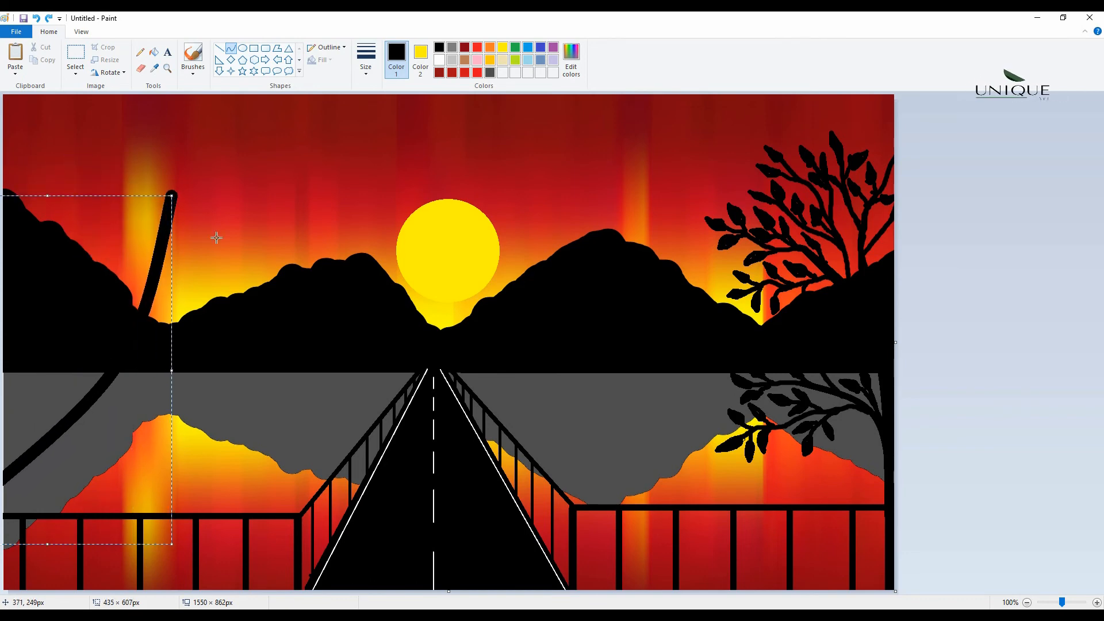
pyautogui.click(989, 302)
# Draw a second black curve for the other side of the palm trunk and fill the gap between the curves with black.
pyautogui.moveTo(168, 192); pyautogui.dragTo(0, 451)
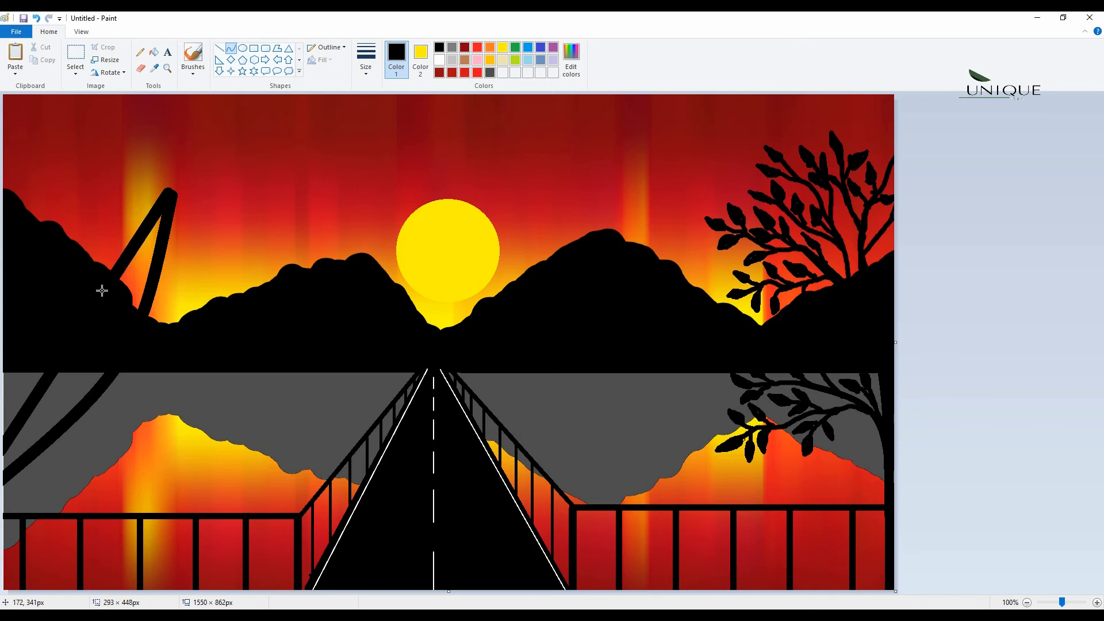
pyautogui.moveTo(101, 291)
pyautogui.mouseDown()
pyautogui.moveTo(129, 350)
pyautogui.moveTo(3, 460)
pyautogui.mouseUp()
pyautogui.click(577, 526)
pyautogui.click(64, 425)
pyautogui.click(559, 387)
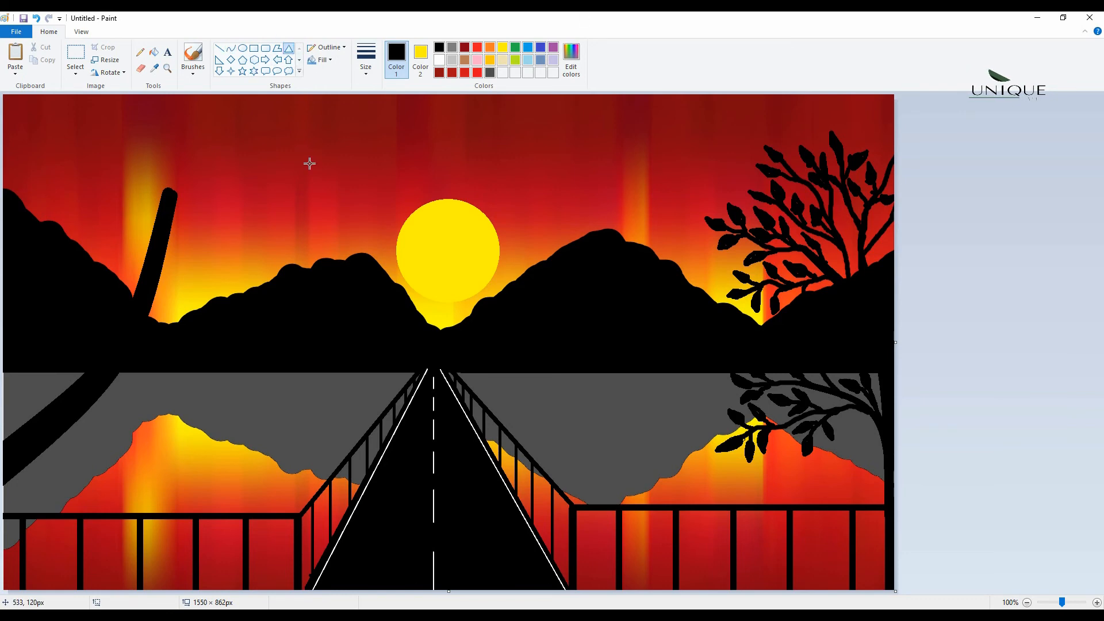
# Set Color 2 to black and outline a frond polygon from the trunk's top down to the grey reflection, with jagged lower tips.
pyautogui.click(420, 57)
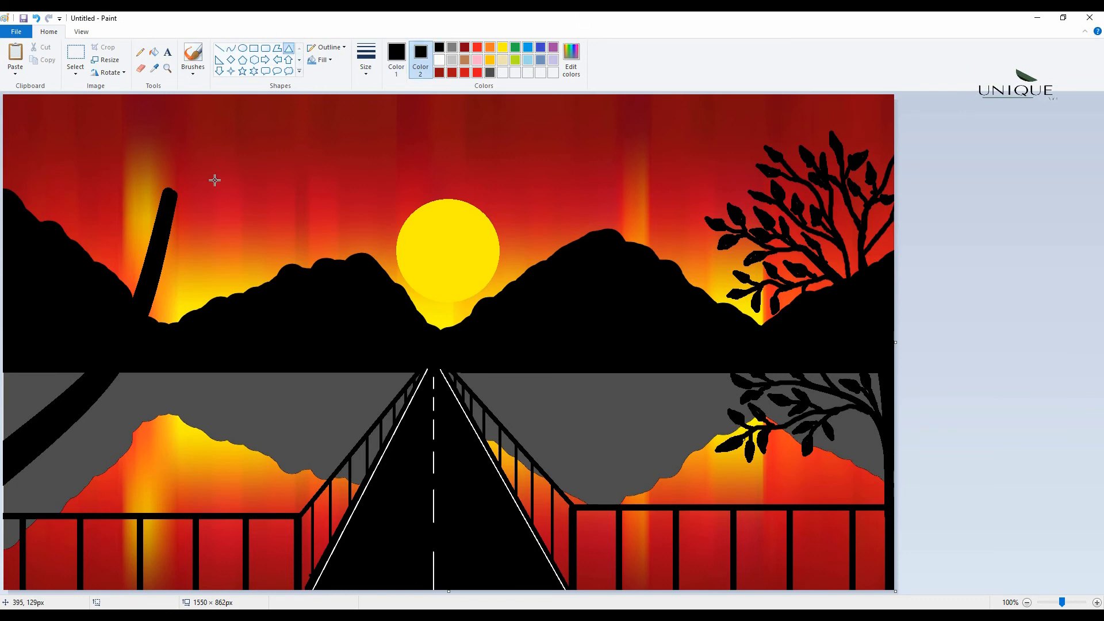
pyautogui.moveTo(165, 184)
pyautogui.mouseDown()
pyautogui.moveTo(189, 205)
pyautogui.moveTo(217, 360)
pyautogui.moveTo(195, 422)
pyautogui.mouseUp()
pyautogui.hotkey('ctrl', 'z')
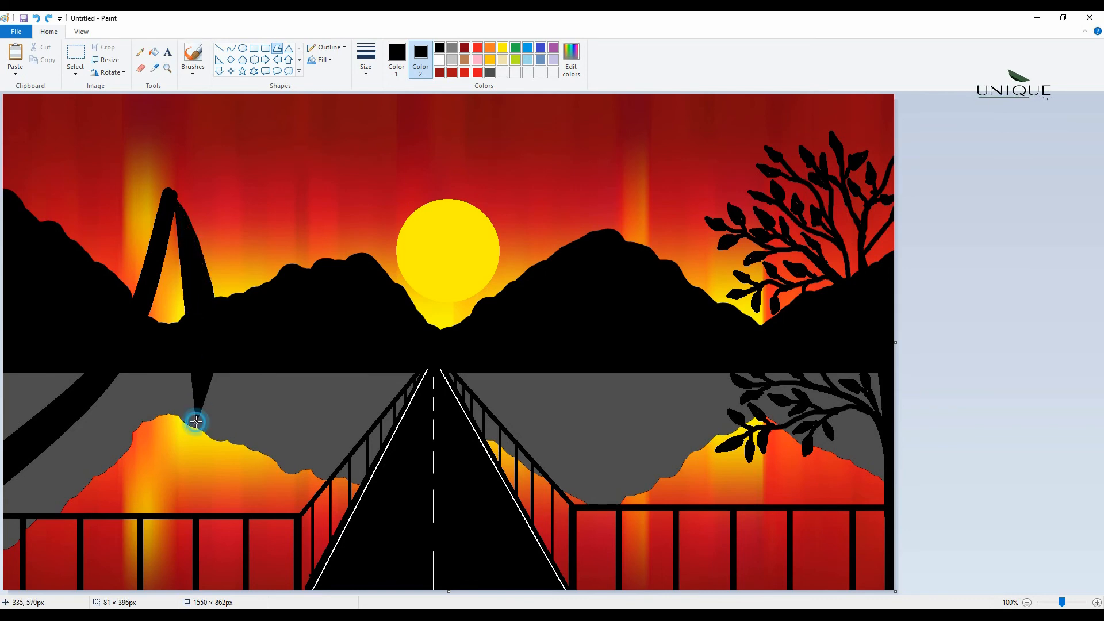
pyautogui.click(204, 358)
pyautogui.click(185, 403)
pyautogui.click(195, 348)
pyautogui.click(175, 374)
pyautogui.click(195, 340)
pyautogui.click(168, 356)
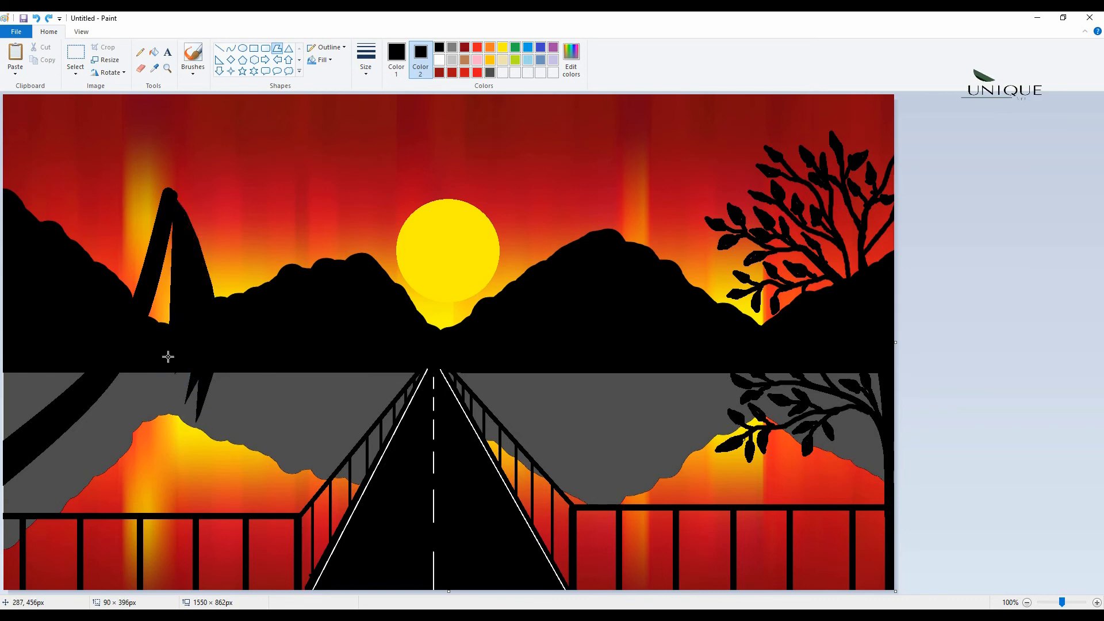
# Add jagged tips up the hanging frond's inner edge and close the polygon at the trunk's top, about 113 × 396 px.
pyautogui.click(191, 309)
pyautogui.click(155, 344)
pyautogui.click(175, 297)
pyautogui.click(155, 318)
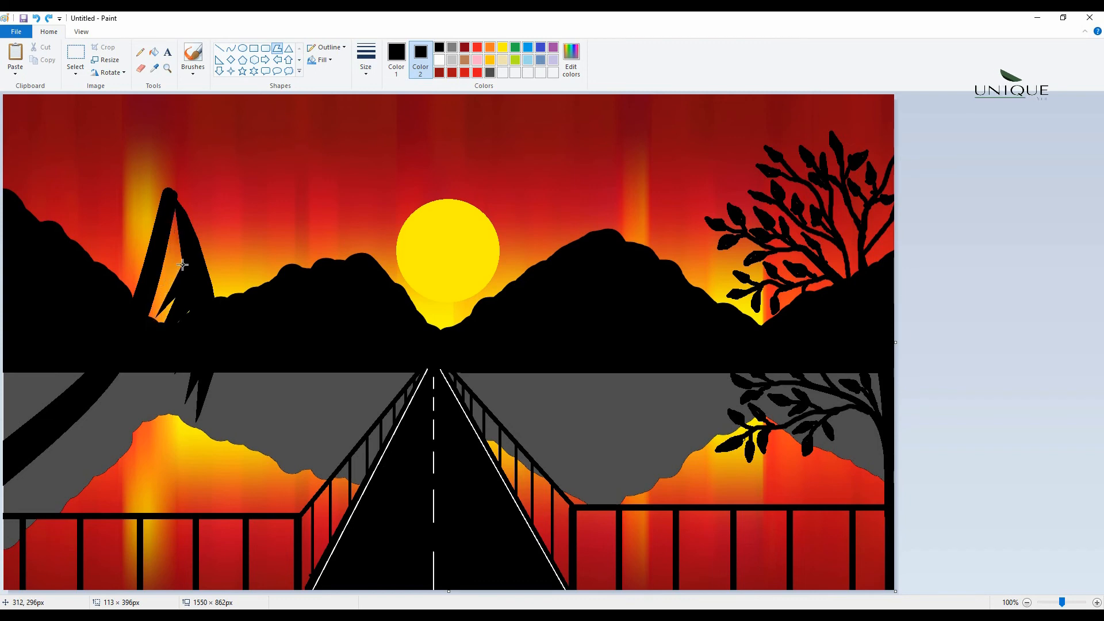
pyautogui.click(179, 270)
pyautogui.click(156, 306)
pyautogui.click(174, 200)
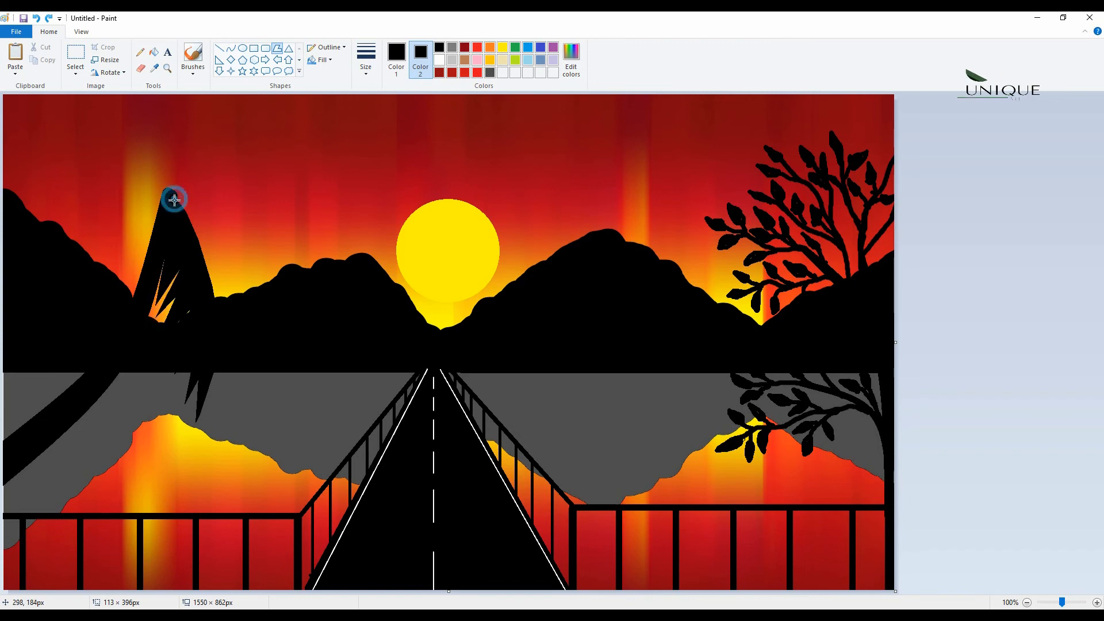
pyautogui.click(1024, 356)
# Outline a black polygon frond arching left from the trunk's top over the left mountain, with jagged tips in the grey reflection.
pyautogui.moveTo(169, 194); pyautogui.dragTo(69, 236)
pyautogui.click(106, 267)
pyautogui.click(16, 415)
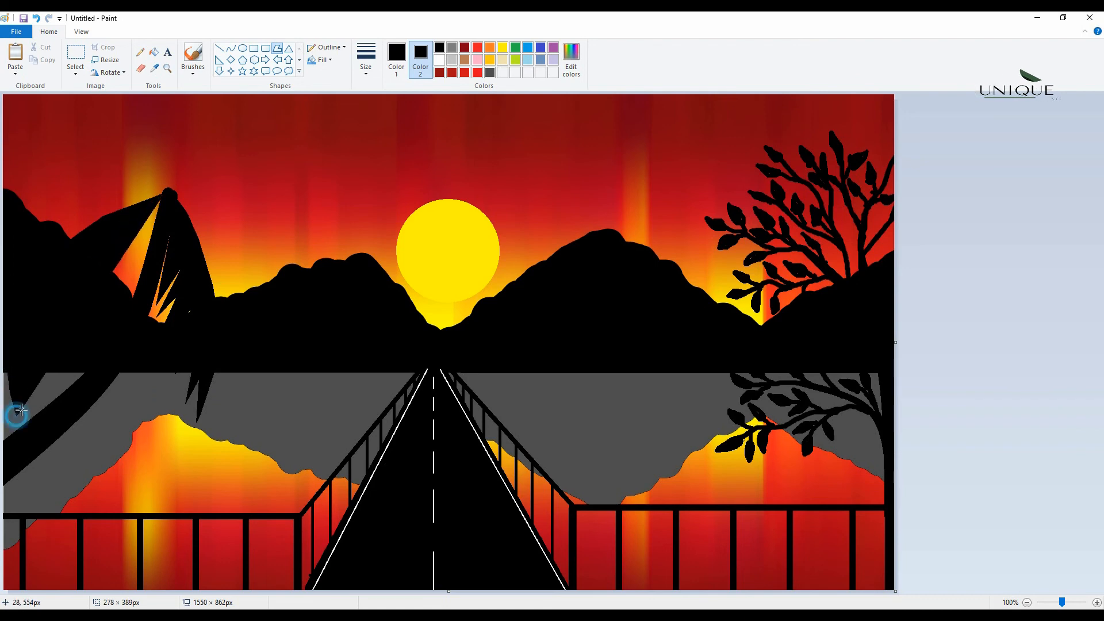
pyautogui.click(26, 376)
pyautogui.click(35, 398)
pyautogui.click(45, 348)
pyautogui.click(61, 324)
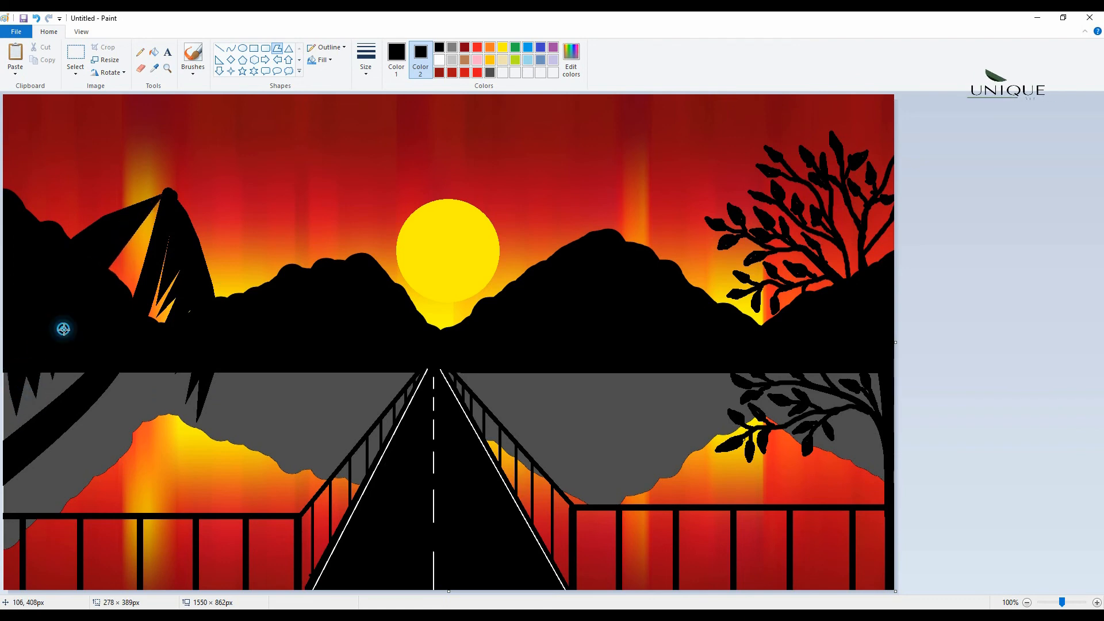
# Continue the left frond's underside with jagged tips back toward the trunk's top, making it about 279 × 389 px.
pyautogui.click(99, 305)
pyautogui.click(107, 266)
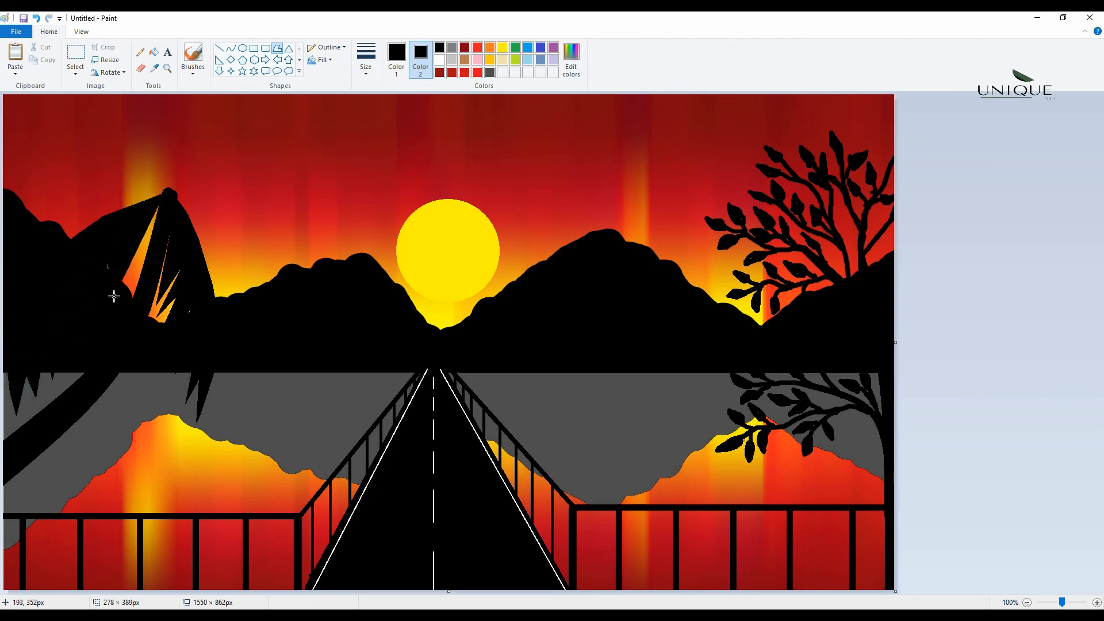
pyautogui.click(114, 296)
pyautogui.click(119, 260)
pyautogui.click(121, 282)
pyautogui.click(136, 241)
pyautogui.click(135, 274)
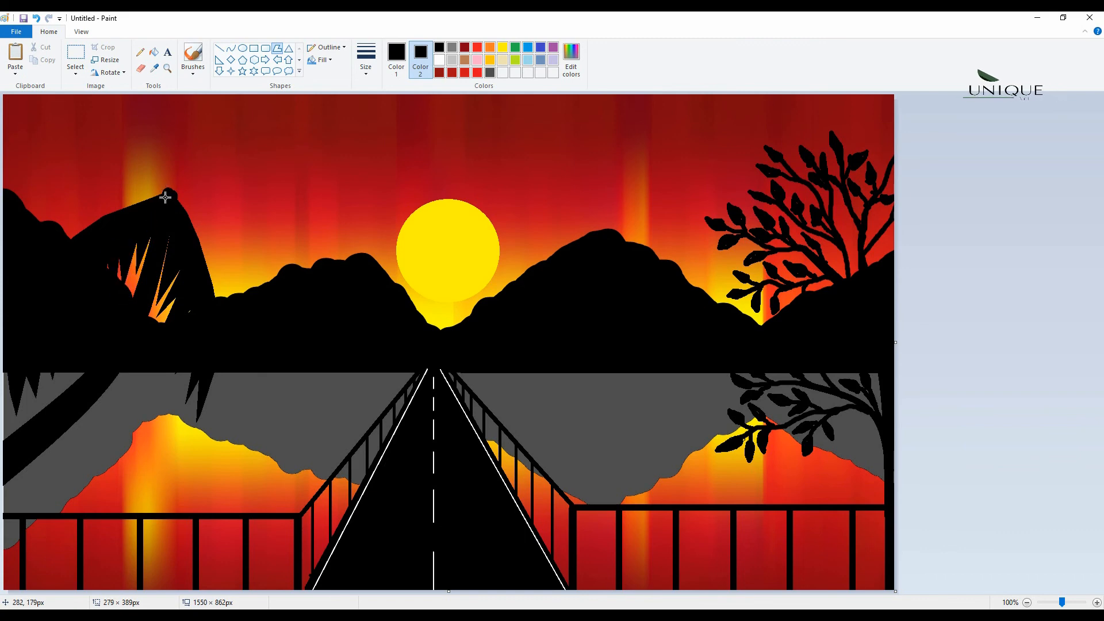
# Draw a black polygon frond about 286 × 220 px arching right from the trunk's top, with jagged tips along its underside.
pyautogui.moveTo(163, 193); pyautogui.dragTo(335, 314)
pyautogui.click(831, 355)
pyautogui.click(308, 306)
pyautogui.click(273, 264)
pyautogui.click(285, 300)
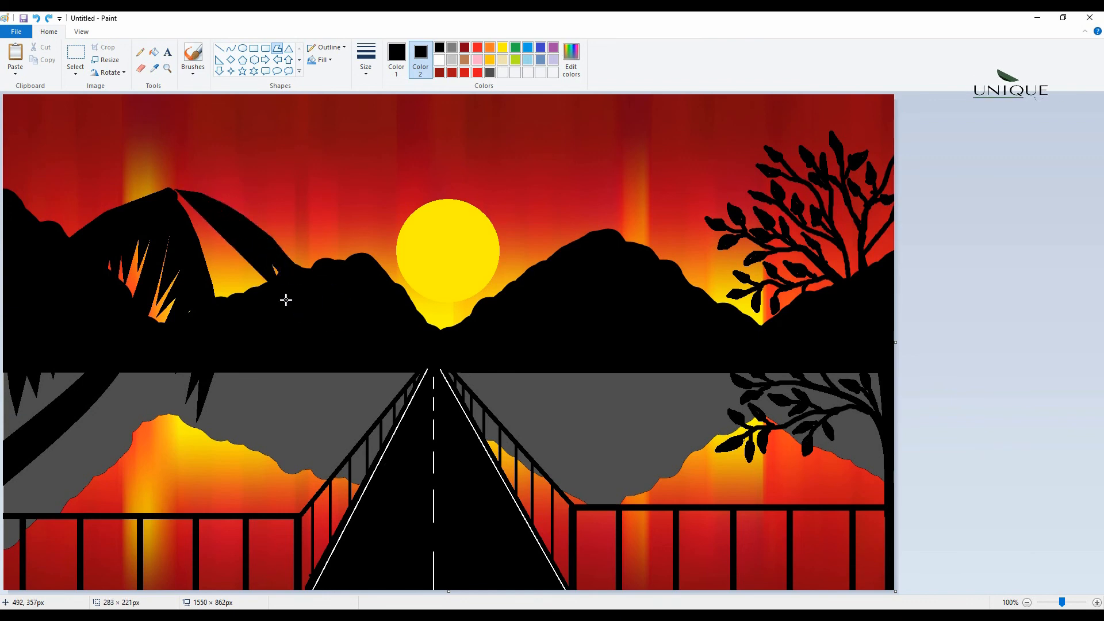
pyautogui.click(256, 262)
pyautogui.click(259, 292)
pyautogui.click(234, 254)
pyautogui.click(237, 285)
pyautogui.click(216, 241)
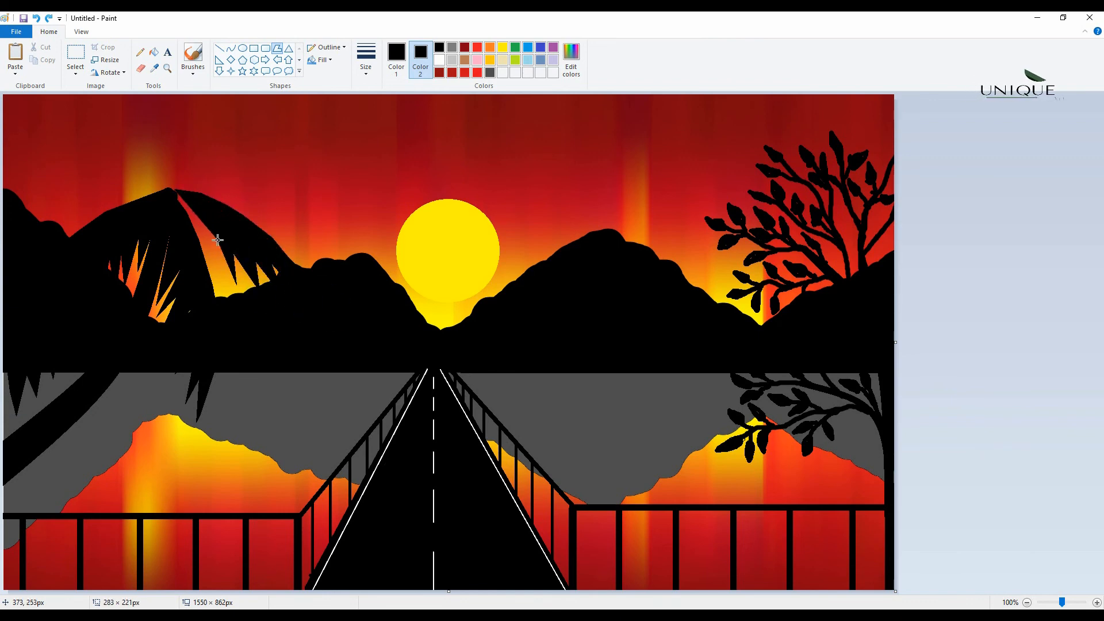
pyautogui.click(217, 279)
pyautogui.click(173, 191)
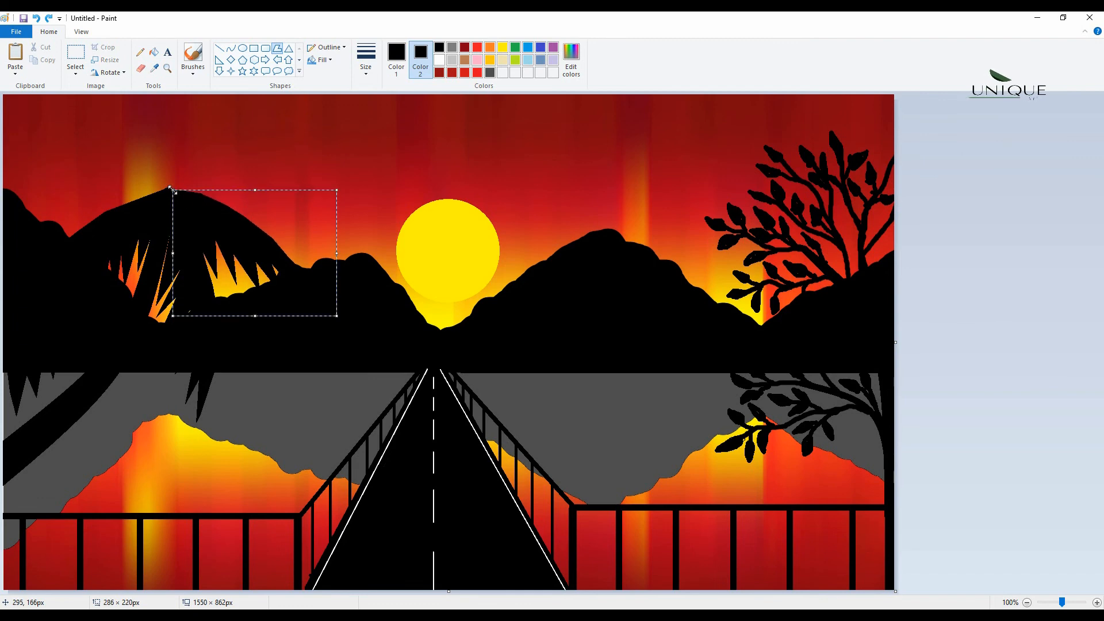
pyautogui.click(252, 174)
pyautogui.moveTo(173, 177); pyautogui.dragTo(170, 170)
pyautogui.click(135, 138)
pyautogui.click(99, 121)
pyautogui.click(63, 113)
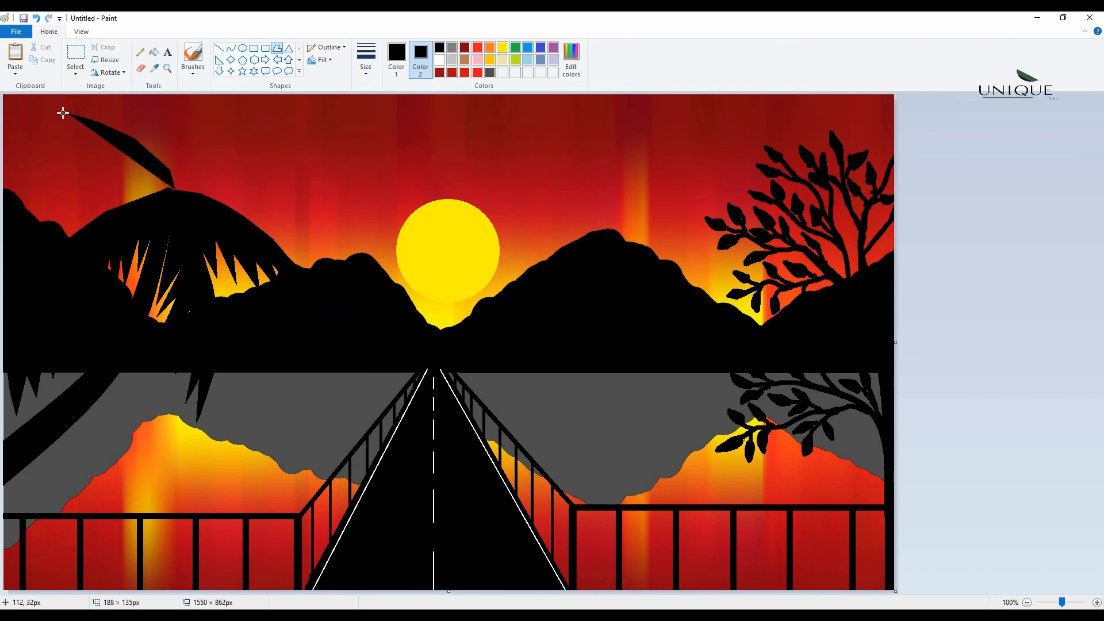
pyautogui.moveTo(56, 109); pyautogui.dragTo(1, 126)
pyautogui.hotkey('ctrl', 'z')
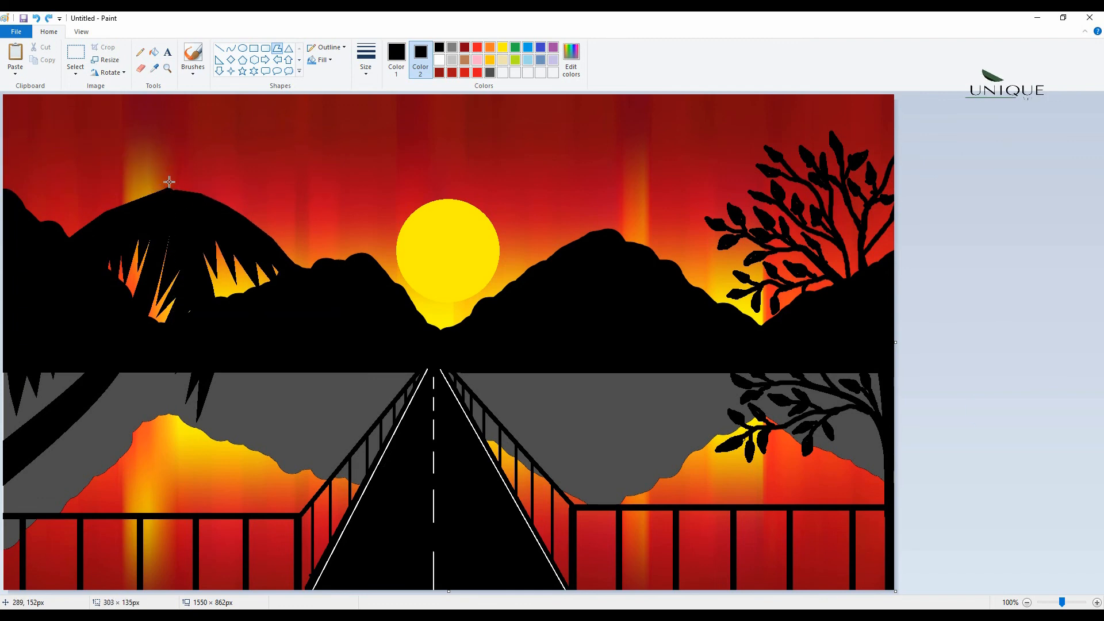
# Outline a black polygon frond from the trunk's top up to the canvas's left edge, with jagged tips along its outer underside.
pyautogui.moveTo(119, 150); pyautogui.dragTo(79, 138)
pyautogui.moveTo(71, 138); pyautogui.dragTo(42, 134)
pyautogui.moveTo(31, 132); pyautogui.dragTo(9, 145)
pyautogui.click(34, 144)
pyautogui.click(18, 155)
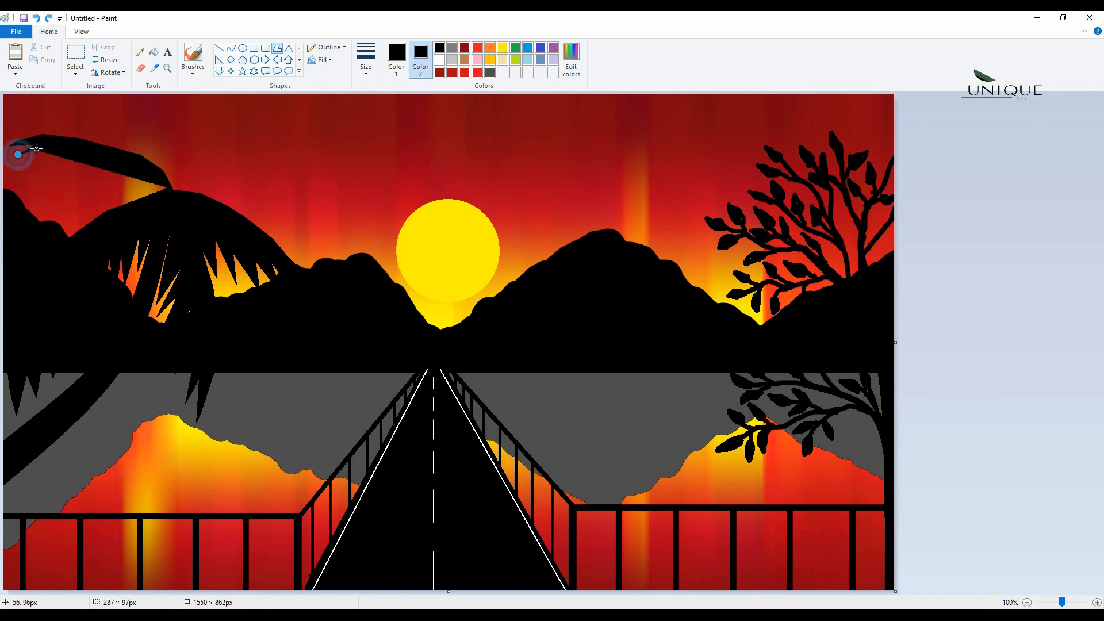
pyautogui.click(51, 150)
pyautogui.click(30, 161)
pyautogui.click(63, 160)
pyautogui.click(41, 169)
pyautogui.click(77, 166)
pyautogui.click(53, 180)
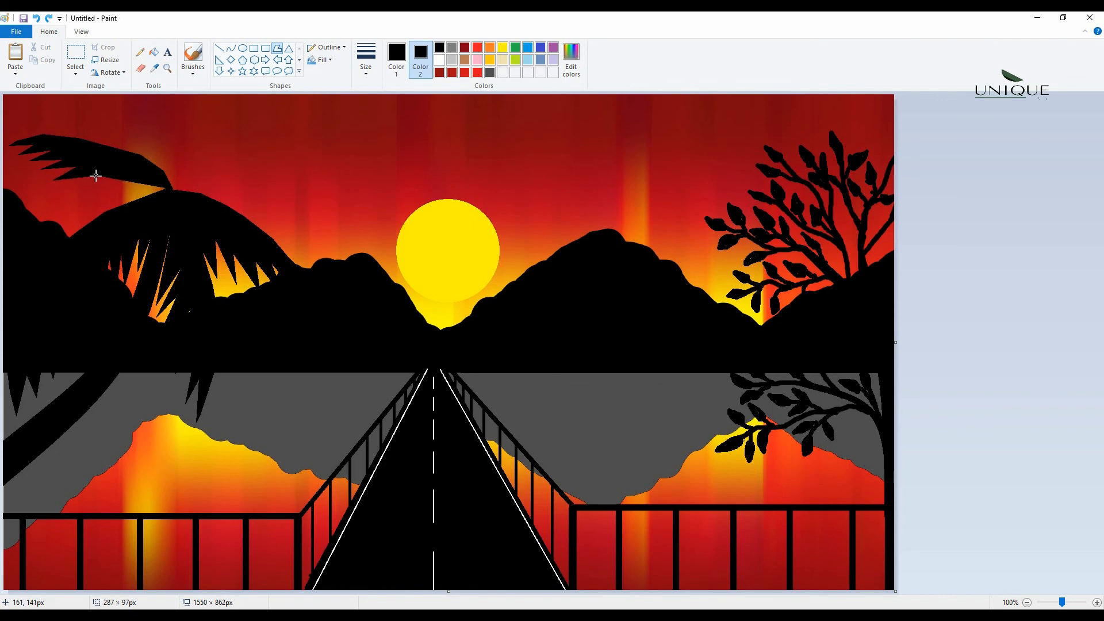
# Add the remaining jagged tips back to the trunk and finish the upper-left frond at about 292 × 152 px.
pyautogui.click(94, 176)
pyautogui.click(69, 190)
pyautogui.click(111, 183)
pyautogui.click(82, 197)
pyautogui.click(127, 187)
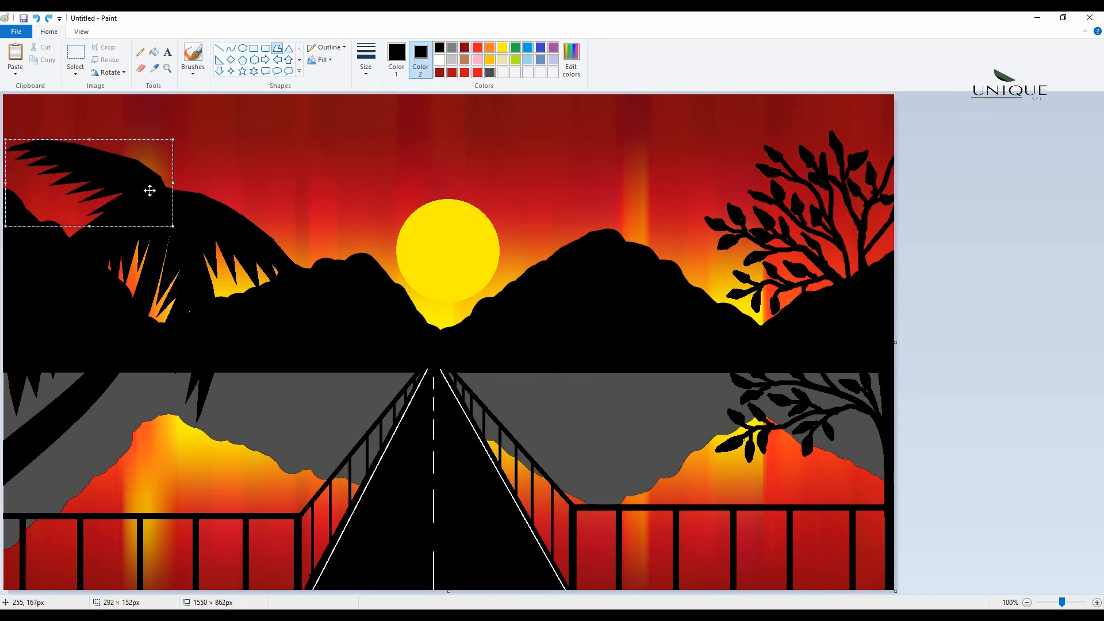
pyautogui.click(180, 218)
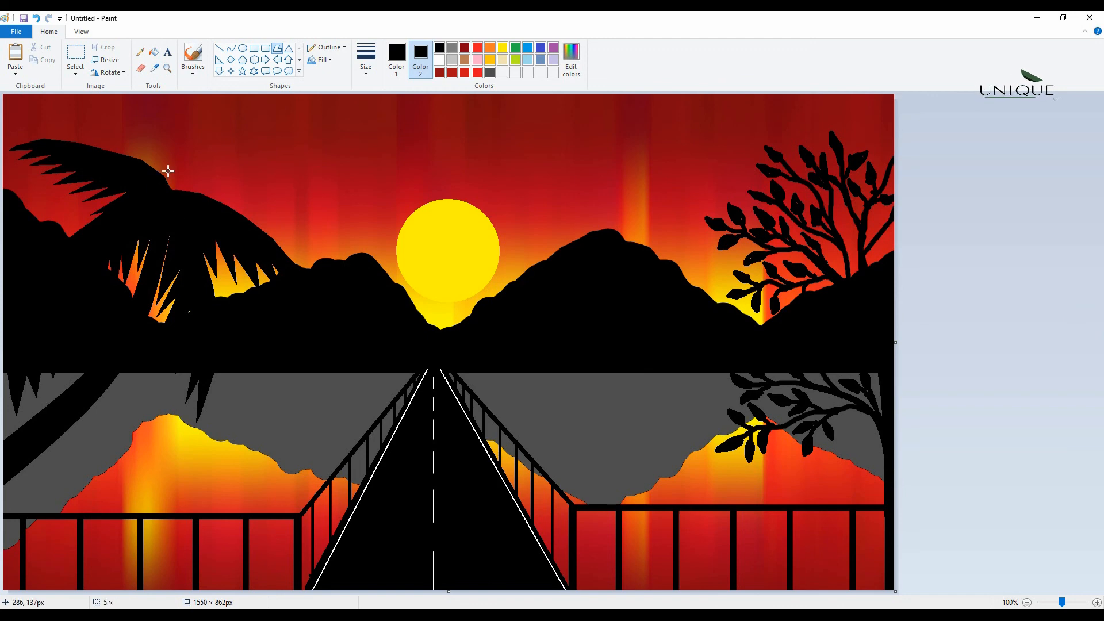
# Outline a black polygon frond rising right from the trunk's top into the red sky, with upward-pointing jagged tips.
pyautogui.click(196, 123)
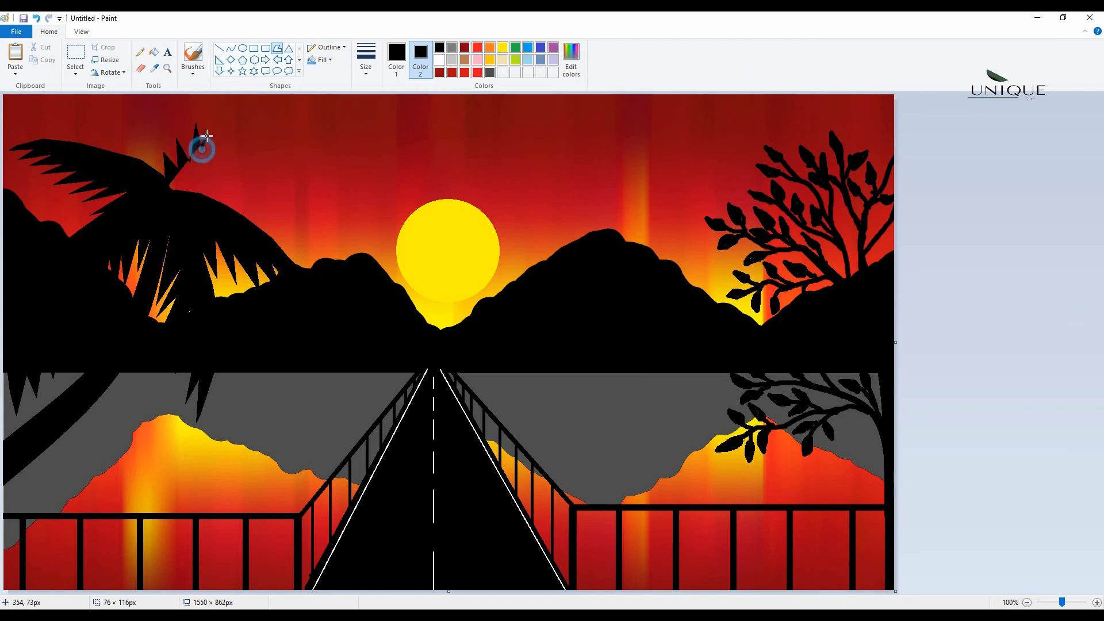
pyautogui.click(203, 150)
pyautogui.click(220, 116)
pyautogui.click(222, 142)
pyautogui.click(244, 108)
pyautogui.click(245, 131)
pyautogui.click(270, 101)
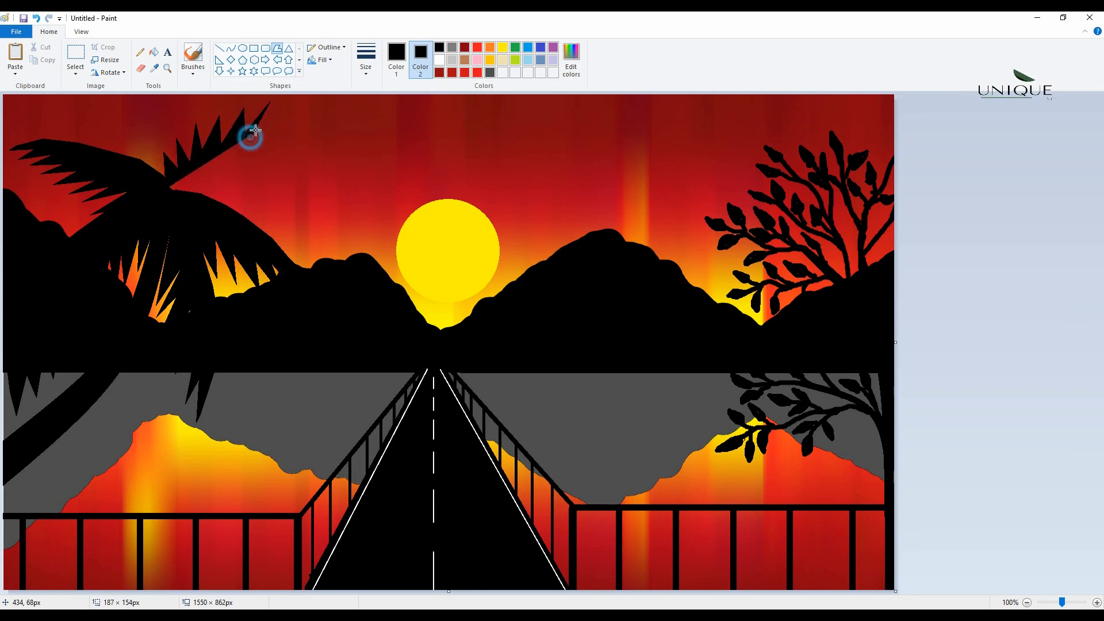
pyautogui.click(248, 133)
# Add the outer and underside tips to the upper-right frond and close it at the trunk's top, about 234 × 167 px.
pyautogui.click(298, 112)
pyautogui.click(286, 140)
pyautogui.click(240, 164)
pyautogui.click(262, 171)
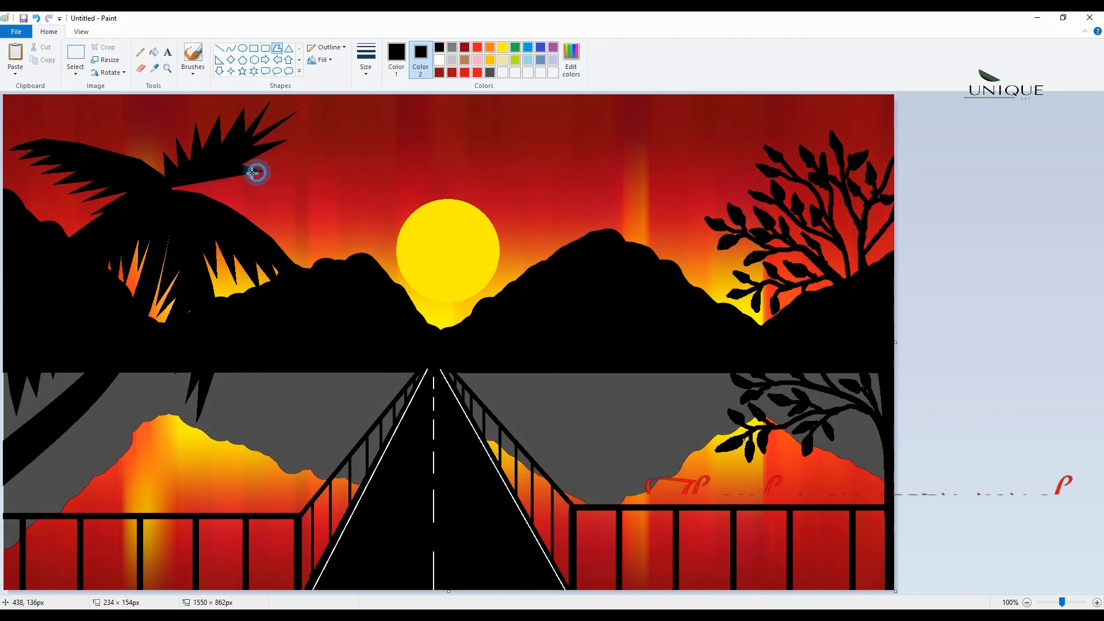
pyautogui.click(216, 179)
pyautogui.click(246, 195)
pyautogui.click(201, 182)
pyautogui.click(225, 199)
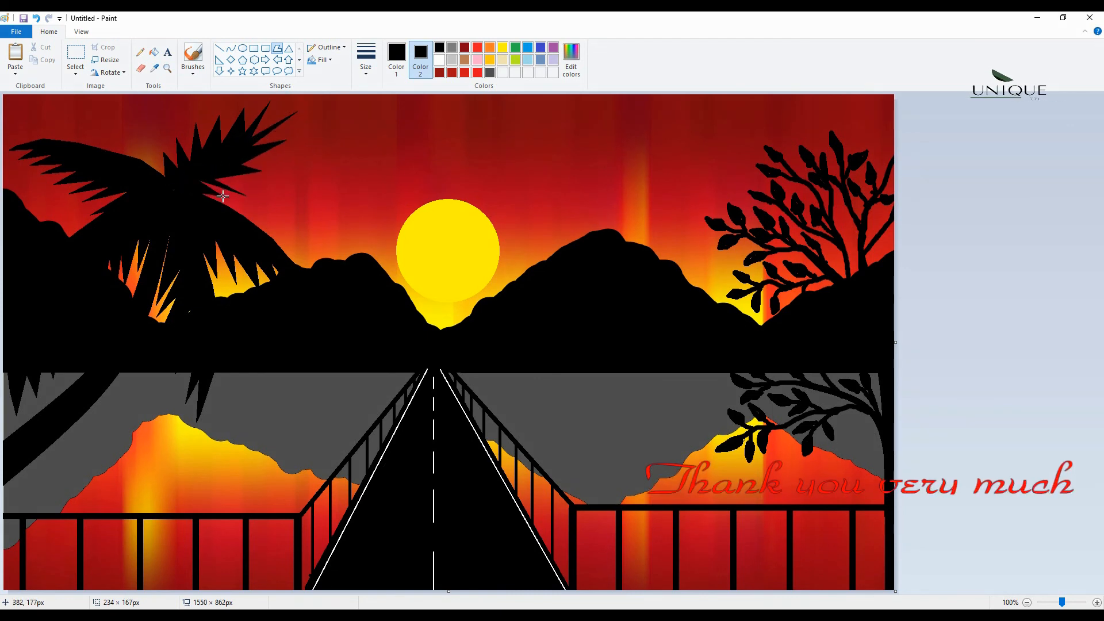
pyautogui.click(173, 188)
pyautogui.click(976, 347)
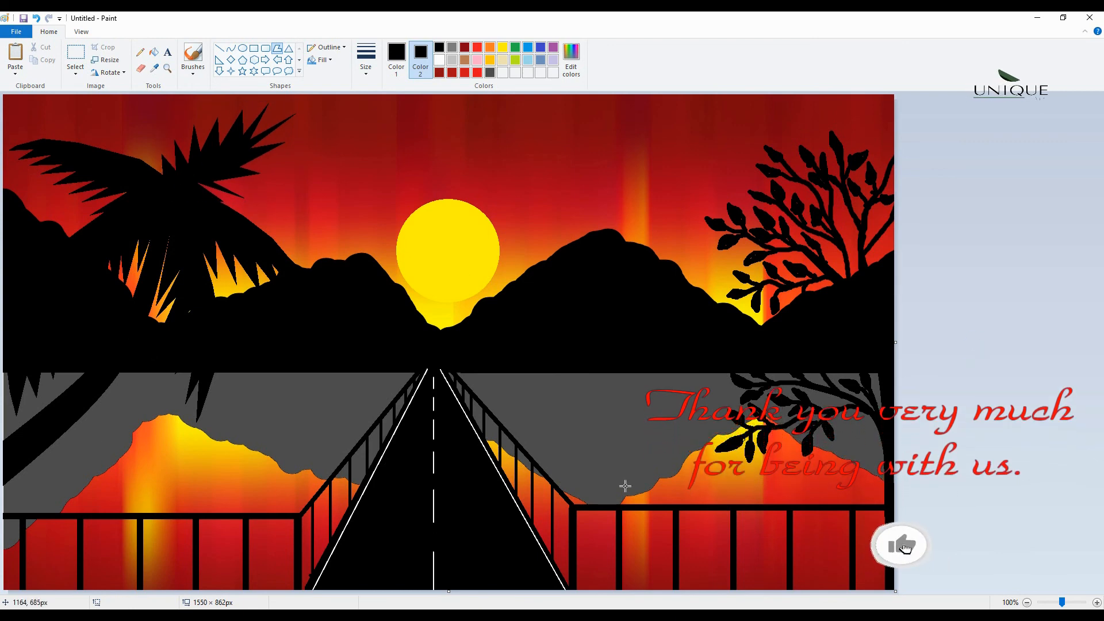
# Switch to the Oil brush for painting.
pyautogui.click(192, 63)
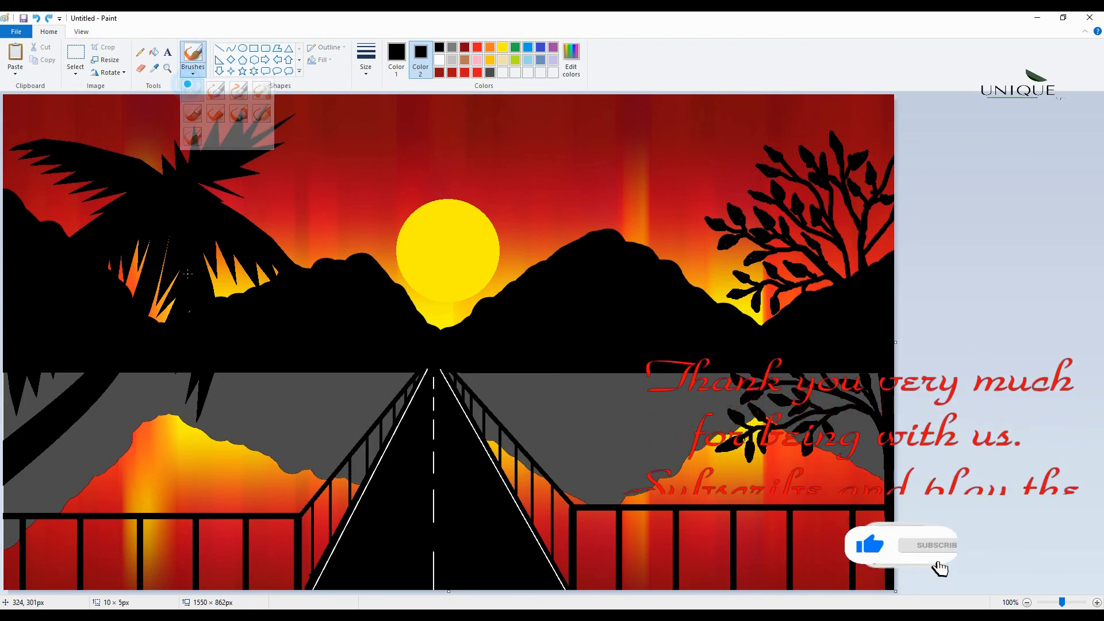
pyautogui.click(192, 112)
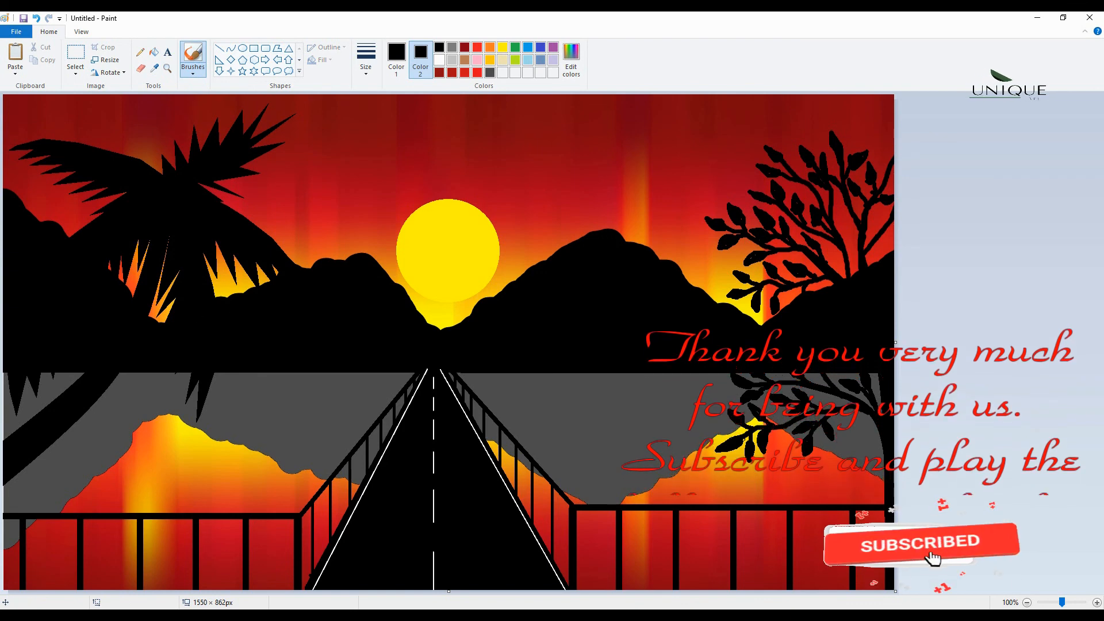